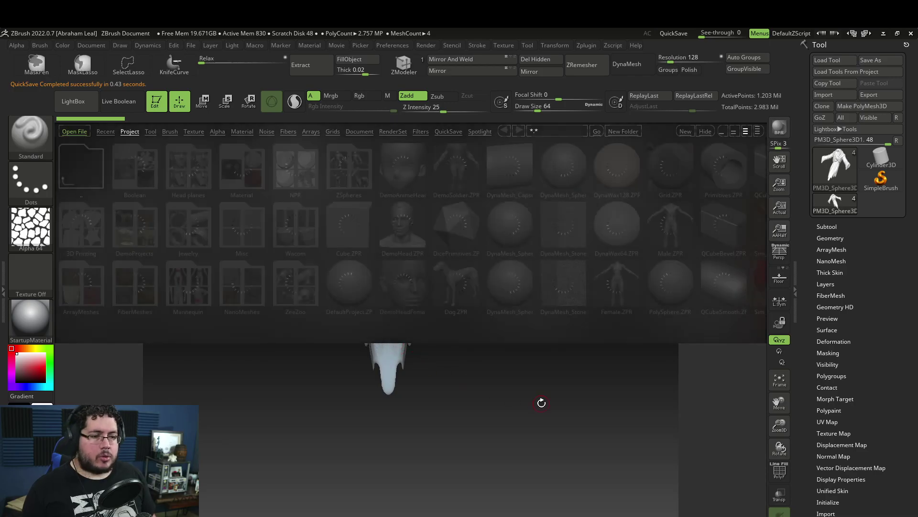
# Hide the LightBox browser and look over the full reaper sculpt from the front.
pyautogui.press(',')
pyautogui.moveTo(578, 443)
pyautogui.mouseDown()
pyautogui.moveTo(558, 438)
pyautogui.moveTo(592, 394)
pyautogui.moveTo(590, 404)
pyautogui.moveTo(603, 392)
pyautogui.moveTo(660, 427)
pyautogui.mouseUp()
pyautogui.moveTo(523, 425)
pyautogui.mouseDown()
pyautogui.moveTo(592, 421)
pyautogui.moveTo(580, 387)
pyautogui.moveTo(516, 352)
pyautogui.moveTo(576, 296)
pyautogui.moveTo(490, 403)
pyautogui.moveTo(536, 411)
pyautogui.moveTo(453, 416)
pyautogui.moveTo(611, 427)
pyautogui.moveTo(543, 404)
pyautogui.moveTo(564, 363)
pyautogui.moveTo(607, 352)
pyautogui.moveTo(550, 357)
pyautogui.moveTo(605, 259)
pyautogui.mouseUp()
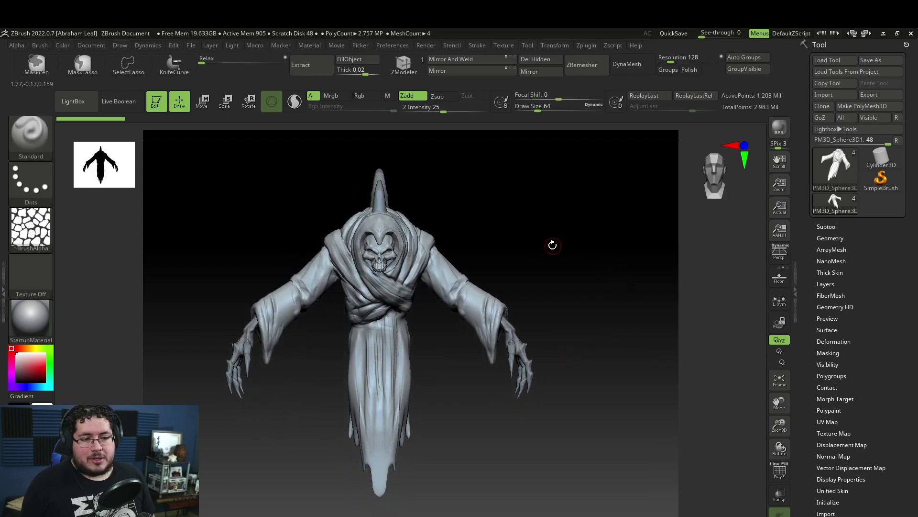
pyautogui.moveTo(553, 245); pyautogui.dragTo(568, 198)
# Switch to the Reaper folder in File Explorer and view the concept sketch reaper_concept.
pyautogui.hotkey('alt', 'Tab')
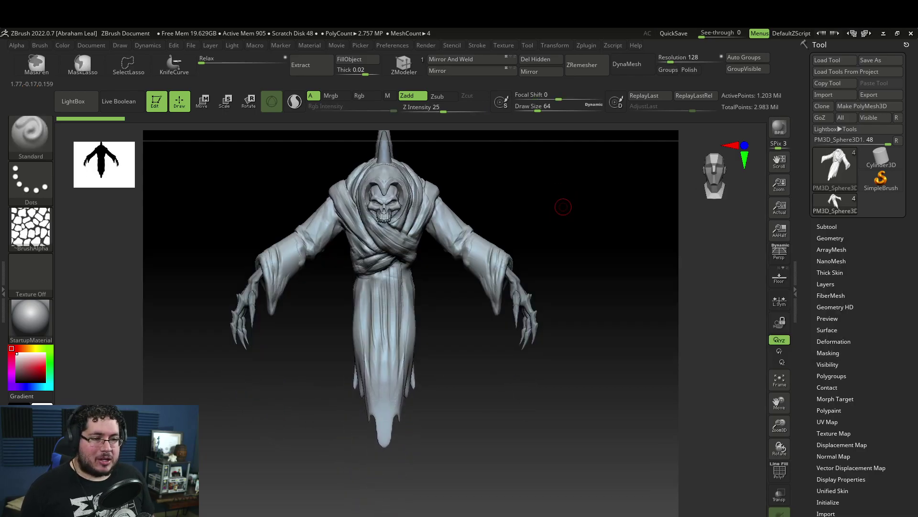
pyautogui.hotkey('alt', 'Tab')
pyautogui.doubleClick(568, 125)
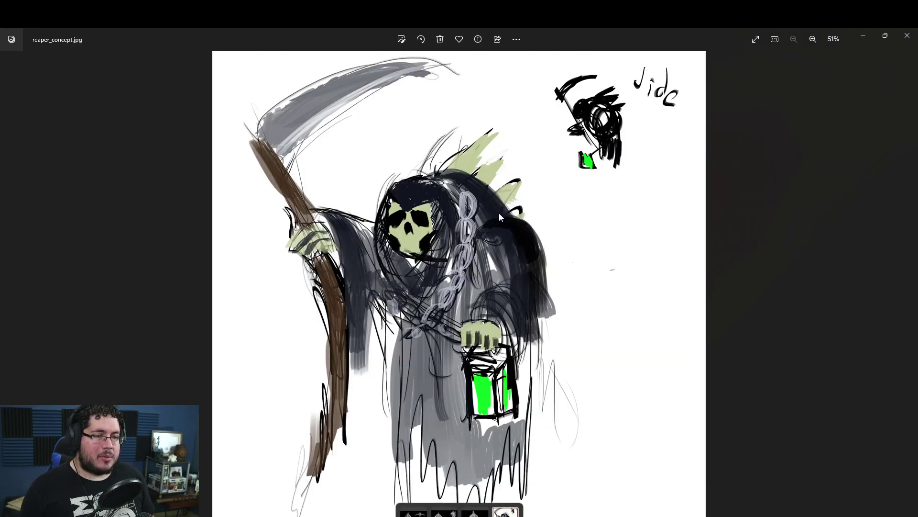
pyautogui.click(884, 35)
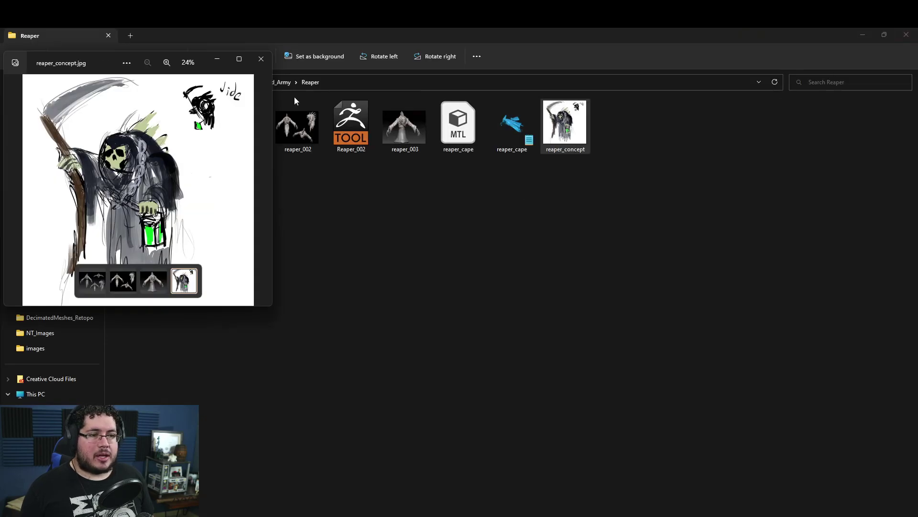
pyautogui.click(261, 59)
# View the render images reaper_003, reaper_002 and reaper_001, and return to ZBrush.
pyautogui.doubleClick(402, 129)
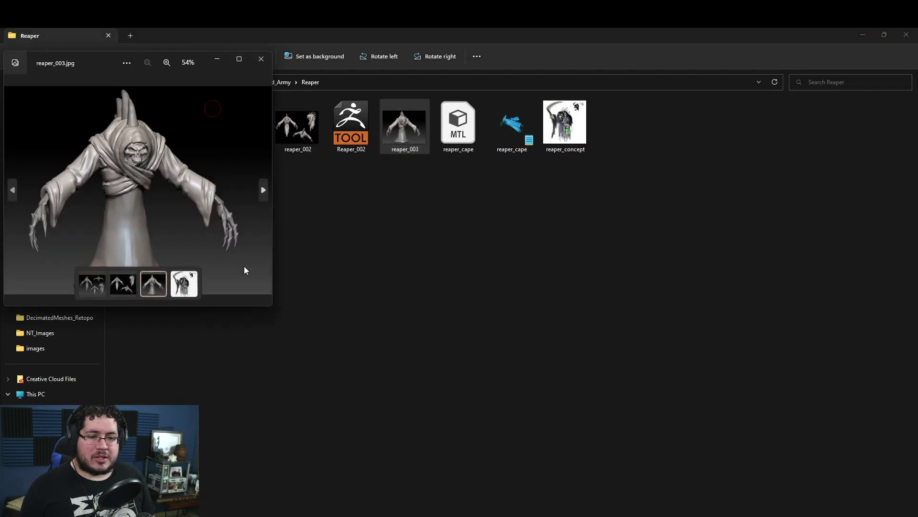
pyautogui.click(261, 59)
pyautogui.doubleClick(294, 145)
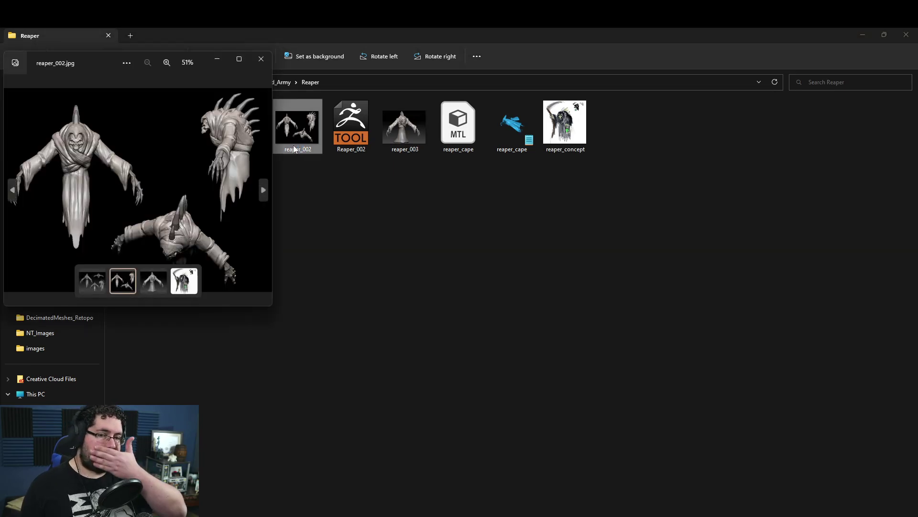
pyautogui.click(262, 59)
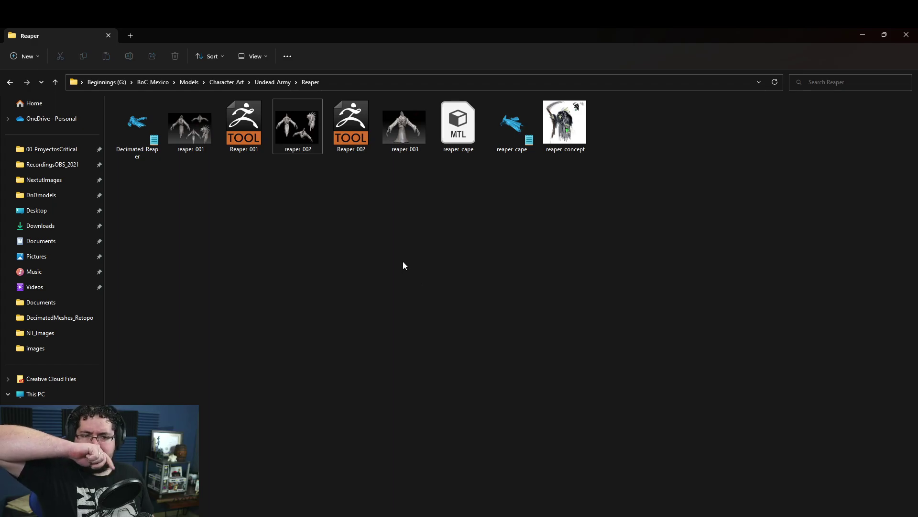
pyautogui.doubleClick(183, 110)
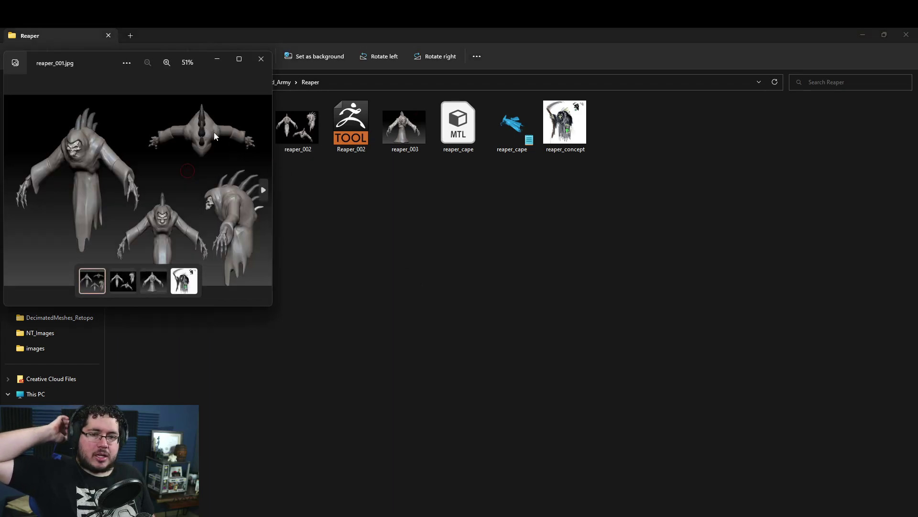
pyautogui.click(261, 59)
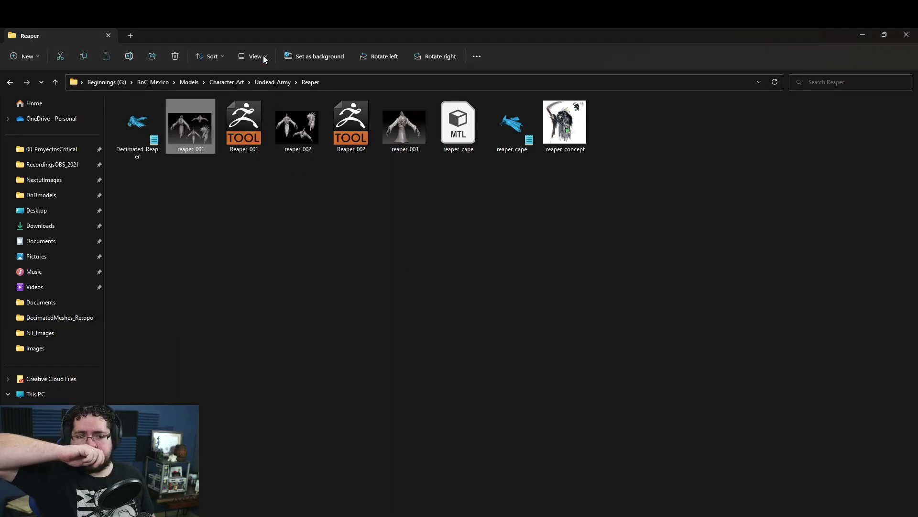
pyautogui.click(863, 35)
pyautogui.moveTo(536, 266); pyautogui.dragTo(617, 295)
pyautogui.click(617, 45)
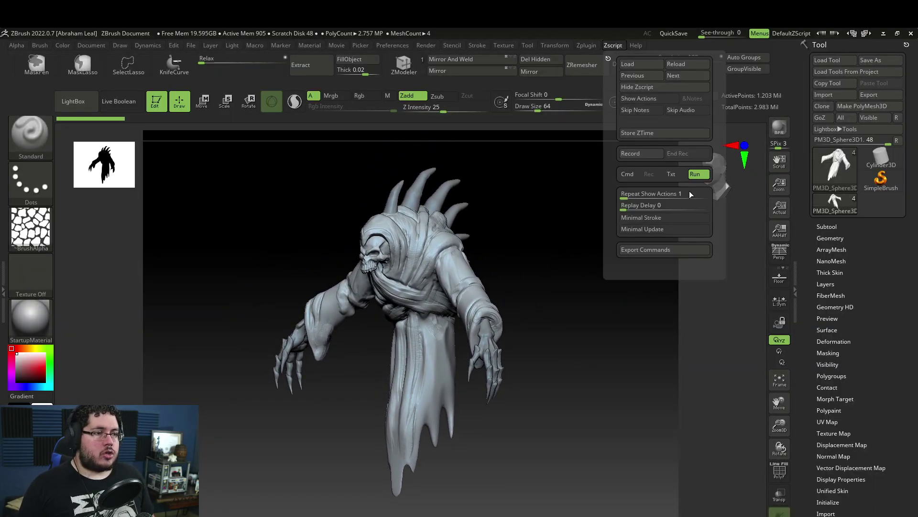
pyautogui.click(588, 45)
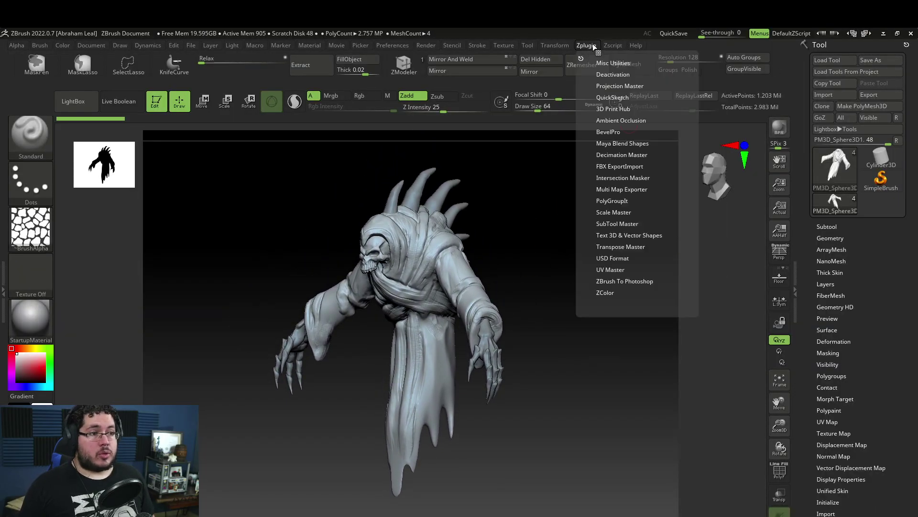
pyautogui.click(617, 154)
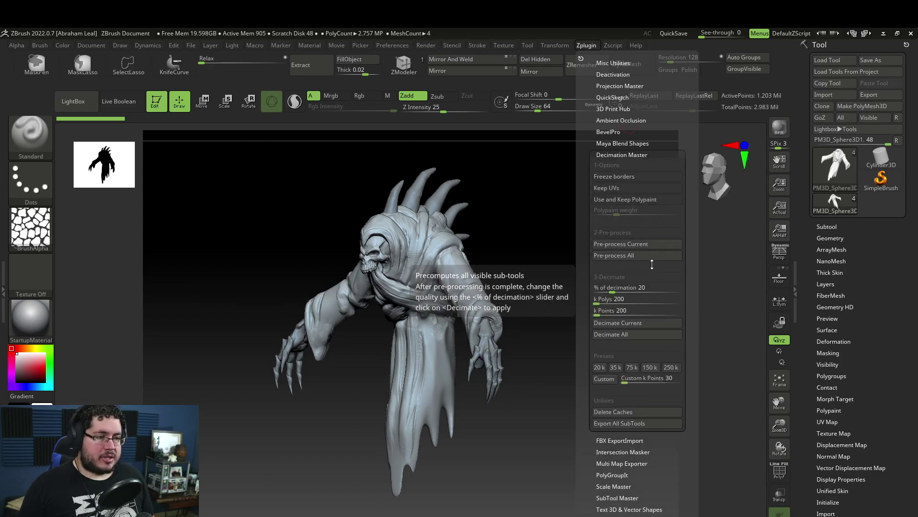
pyautogui.click(647, 245)
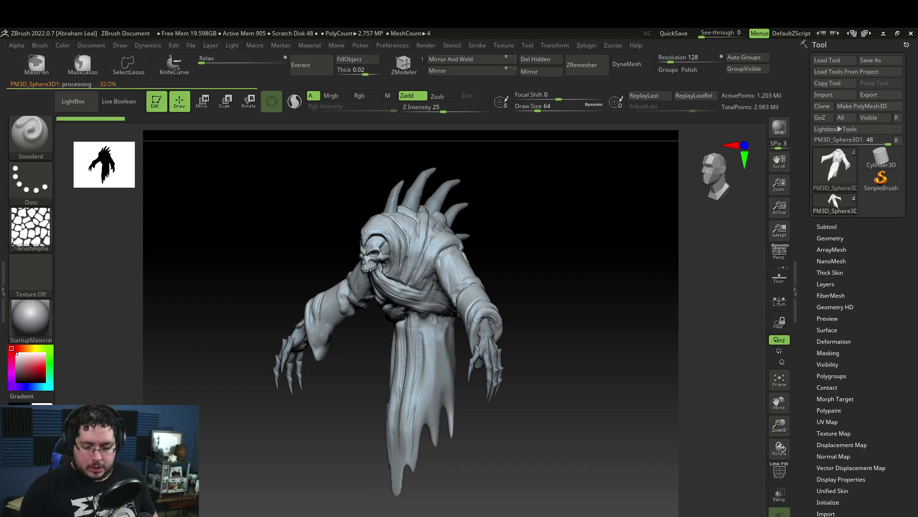
# Merge the reaper's visible subtools into a single tool and pre-process that merged mesh in Decimation Master.
pyautogui.click(826, 227)
pyautogui.click(830, 406)
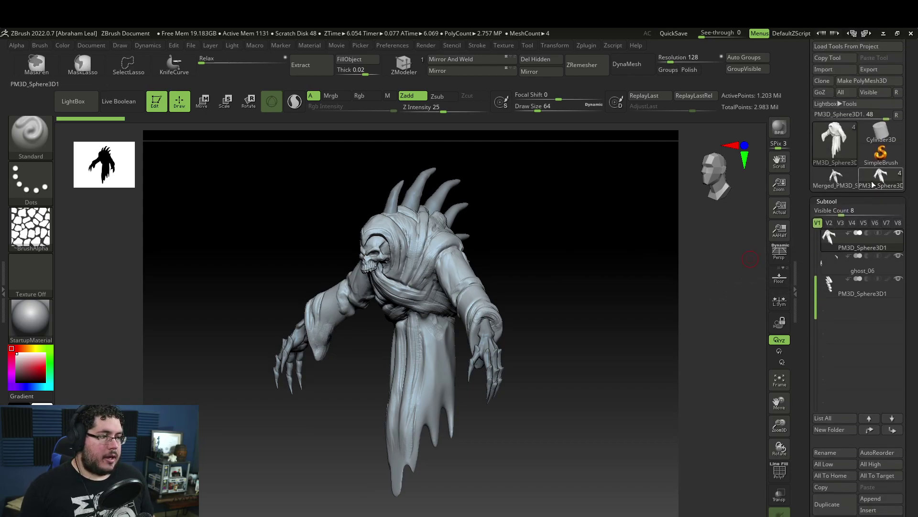
pyautogui.click(613, 45)
pyautogui.click(586, 46)
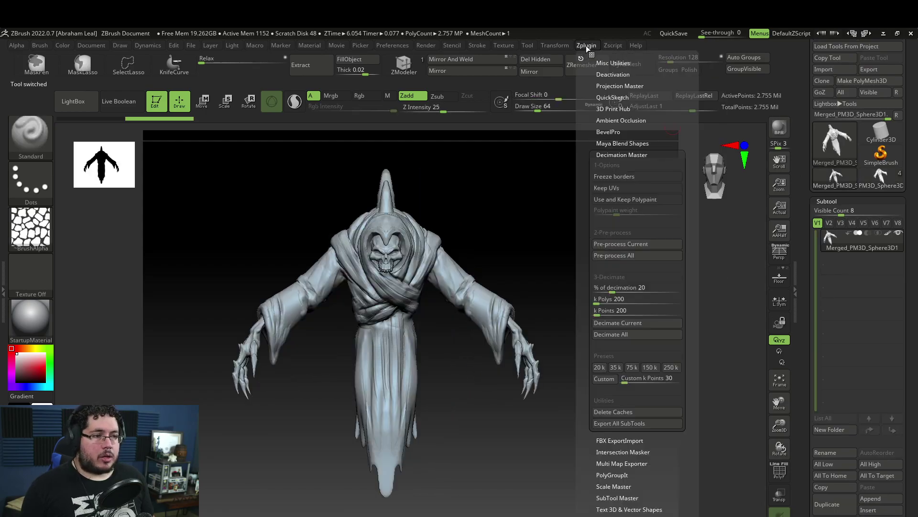
pyautogui.click(624, 244)
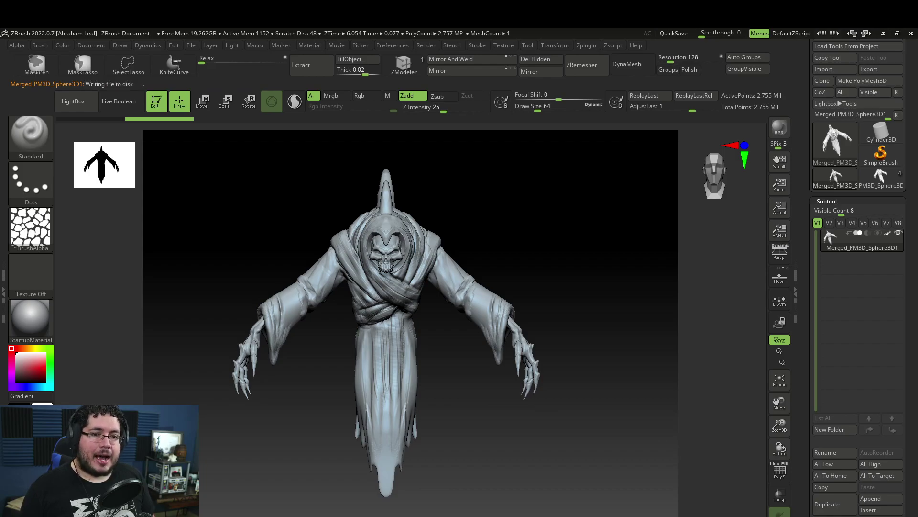
# Decimate the merged reaper mesh with Decimation Master at 20% decimation.
pyautogui.moveTo(567, 249)
pyautogui.mouseDown()
pyautogui.moveTo(547, 248)
pyautogui.moveTo(552, 242)
pyautogui.mouseUp()
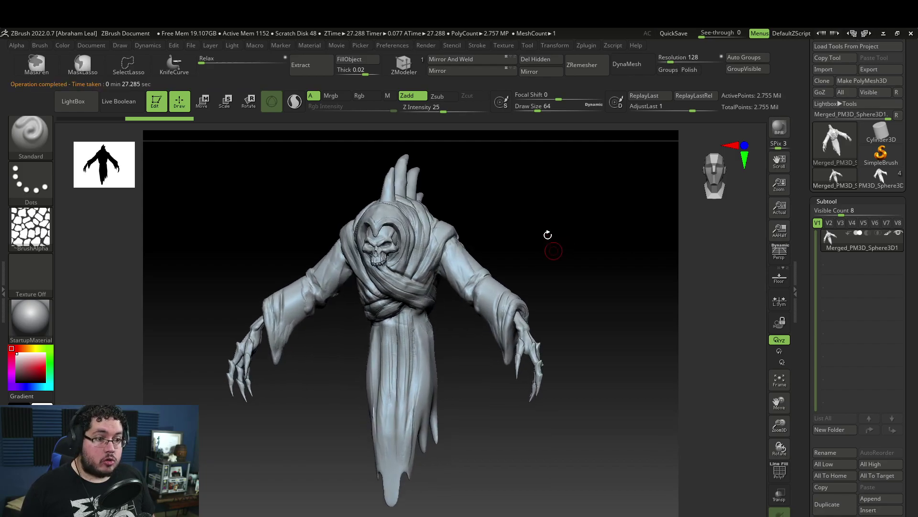
pyautogui.click(590, 42)
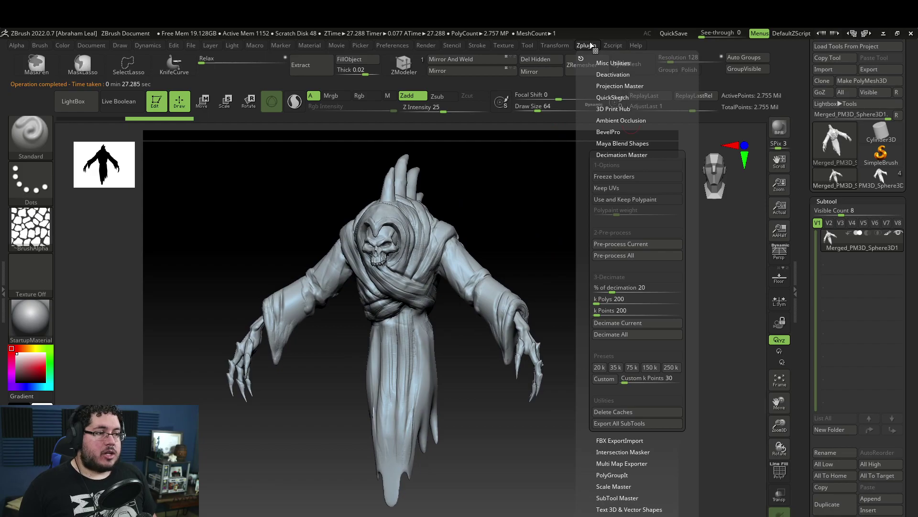
pyautogui.click(586, 45)
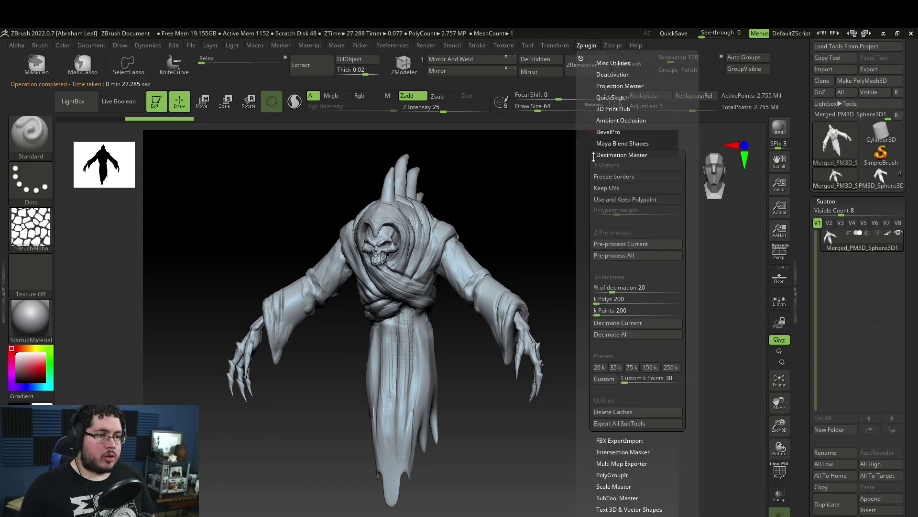
pyautogui.click(651, 322)
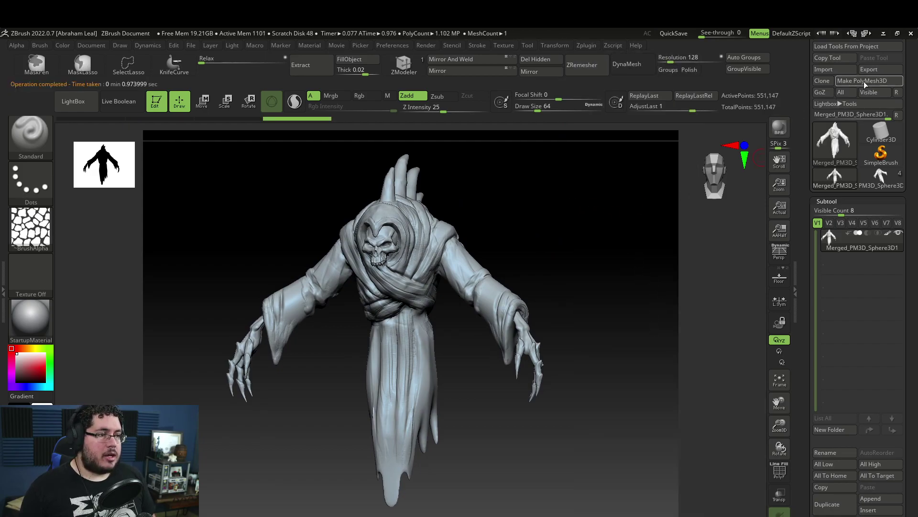
# Export the decimated mesh to the Desktop in FBX format with the file name Reaper, accepting the export options.
pyautogui.click(880, 67)
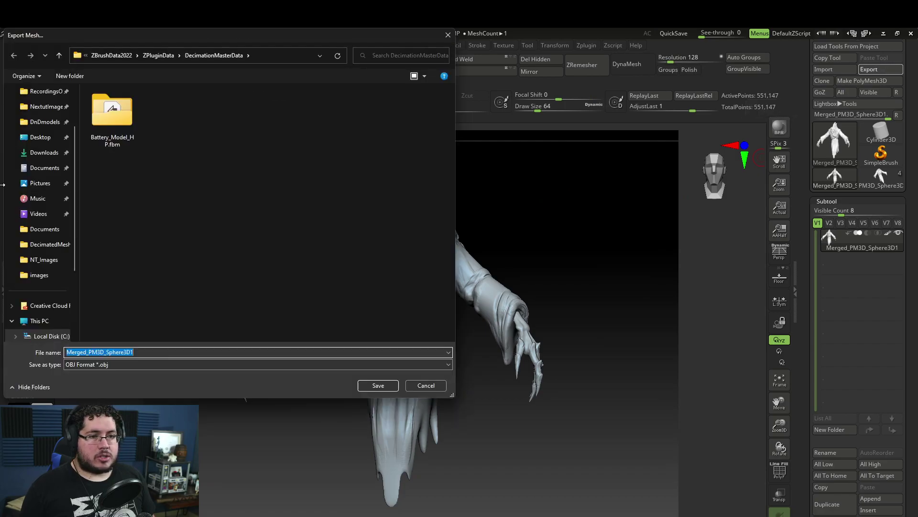
pyautogui.click(40, 137)
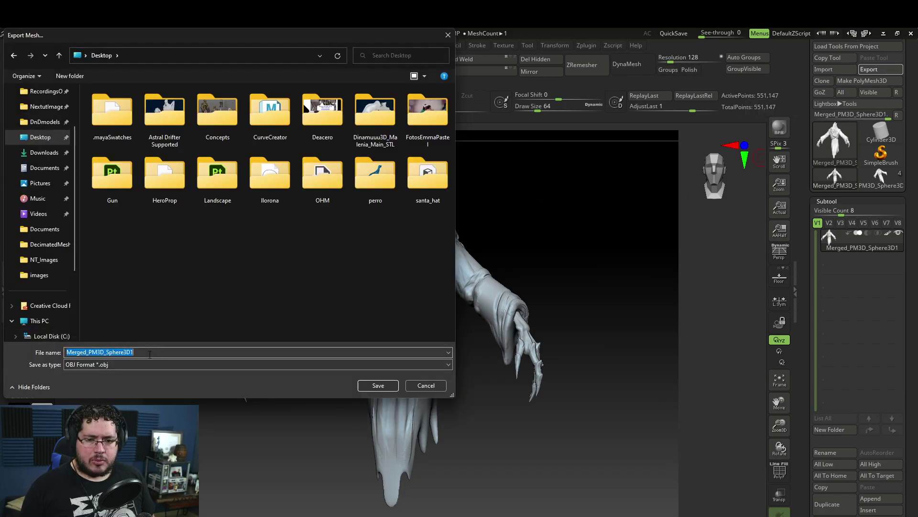
pyautogui.write('RAe')
pyautogui.write('a')
pyautogui.press('BackSpace')
pyautogui.press('BackSpace')
pyautogui.press('BackSpace')
pyautogui.write('eapr')
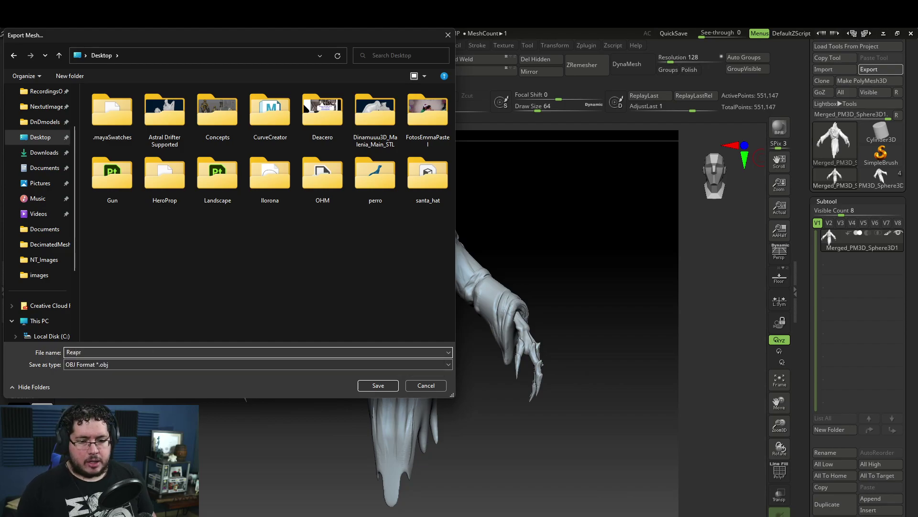
pyautogui.click(258, 365)
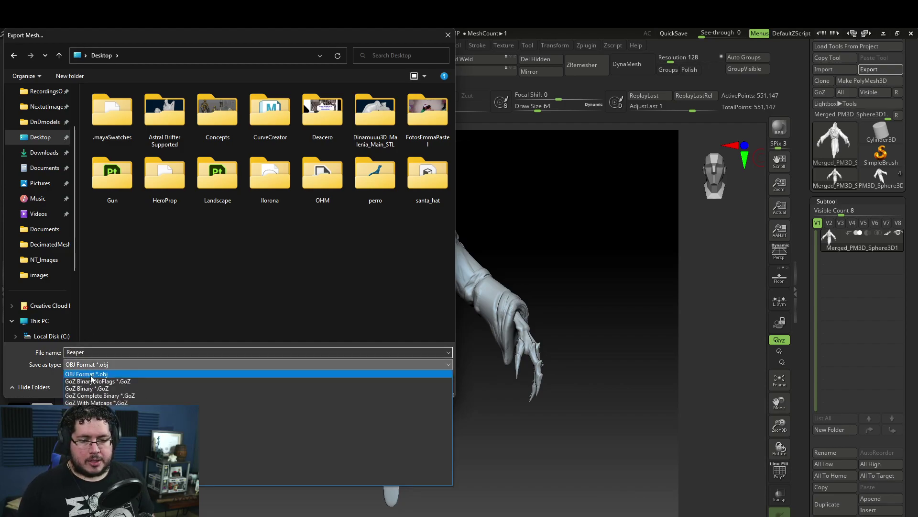
pyautogui.click(334, 446)
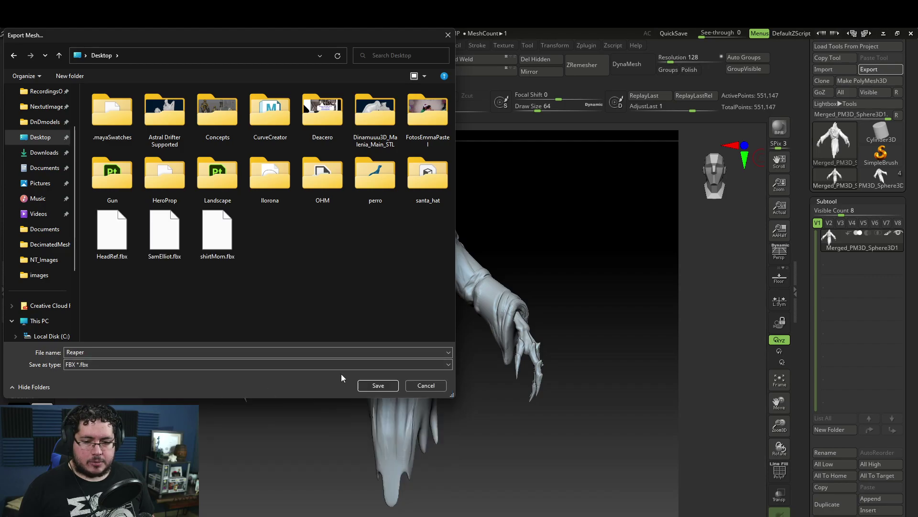
pyautogui.click(377, 385)
pyautogui.click(433, 398)
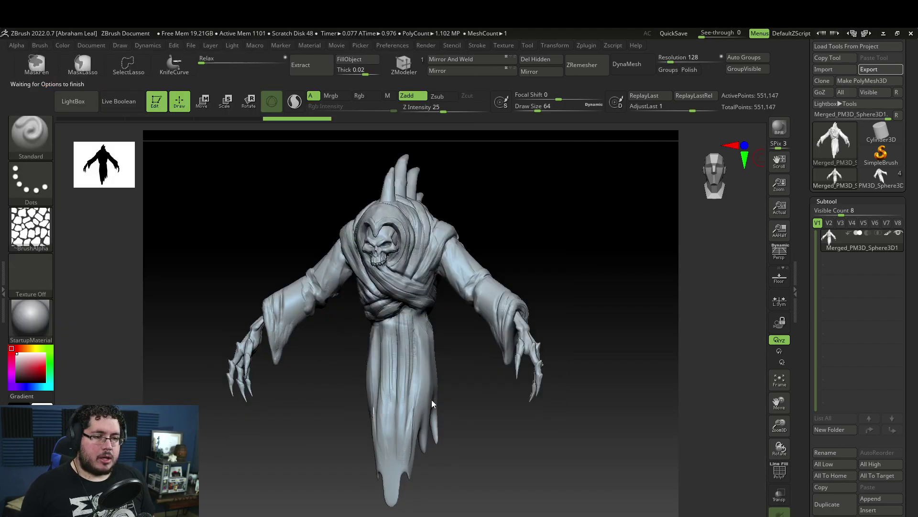
# Switch to Maya and orient the perspective view of the empty untitled scene.
pyautogui.hotkey('alt', 'Tab')
pyautogui.click(492, 290)
pyautogui.keyDown('alt'); pyautogui.moveTo(532, 302); pyautogui.dragTo(445, 270, button='right'); pyautogui.keyUp('alt')
pyautogui.keyDown('alt'); pyautogui.moveTo(445, 269); pyautogui.dragTo(439, 282); pyautogui.keyUp('alt')
pyautogui.keyDown('alt'); pyautogui.moveTo(439, 283); pyautogui.dragTo(350, 268, button='middle'); pyautogui.keyUp('alt')
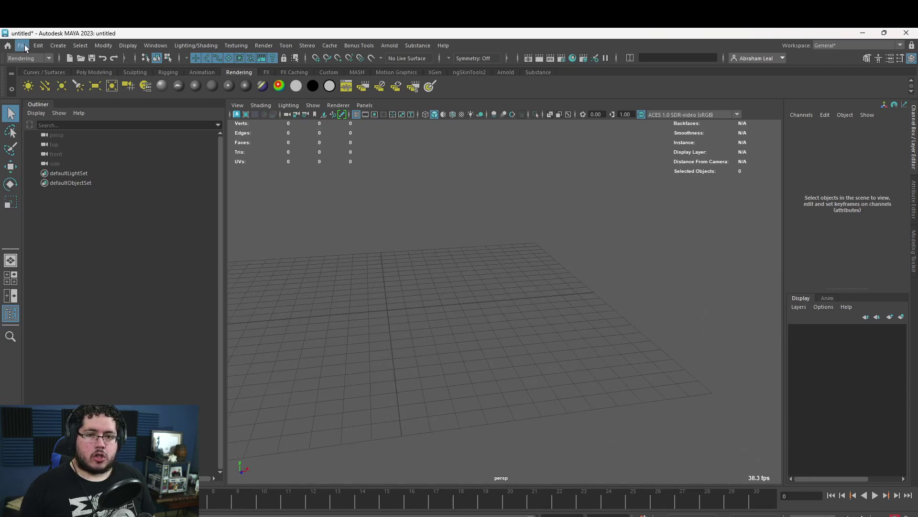
pyautogui.click(22, 44)
pyautogui.click(66, 154)
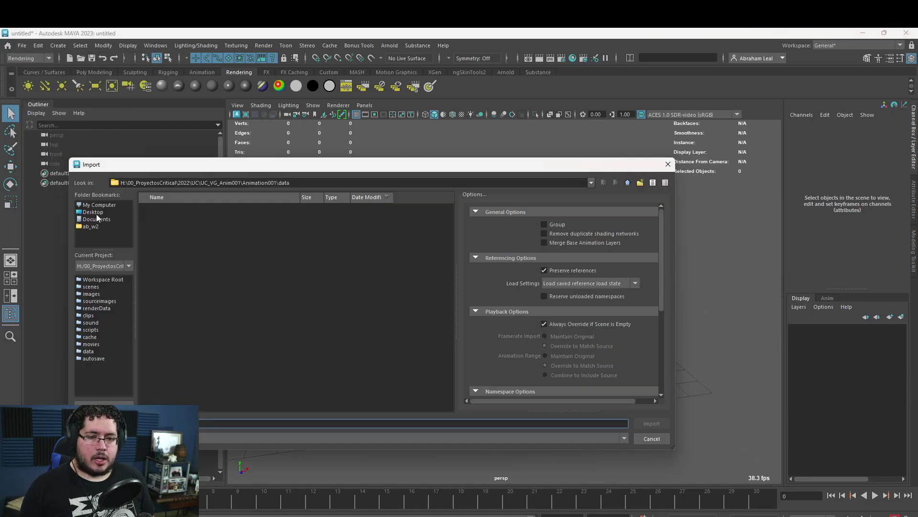
pyautogui.click(93, 212)
pyautogui.click(108, 206)
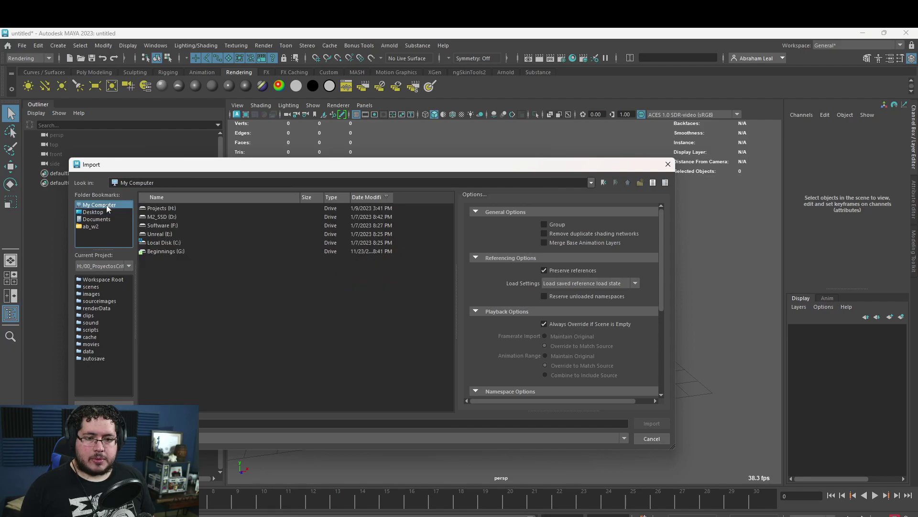
pyautogui.click(97, 213)
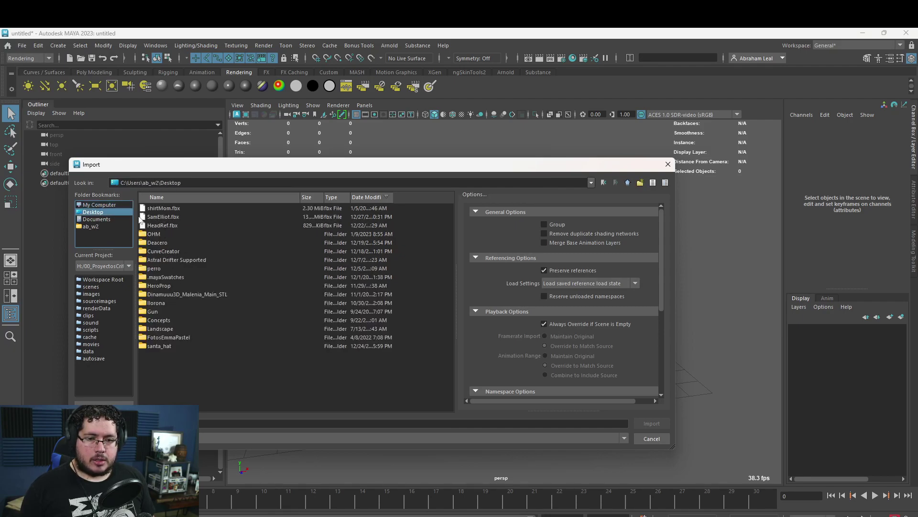
pyautogui.hotkey('alt', 'Tab')
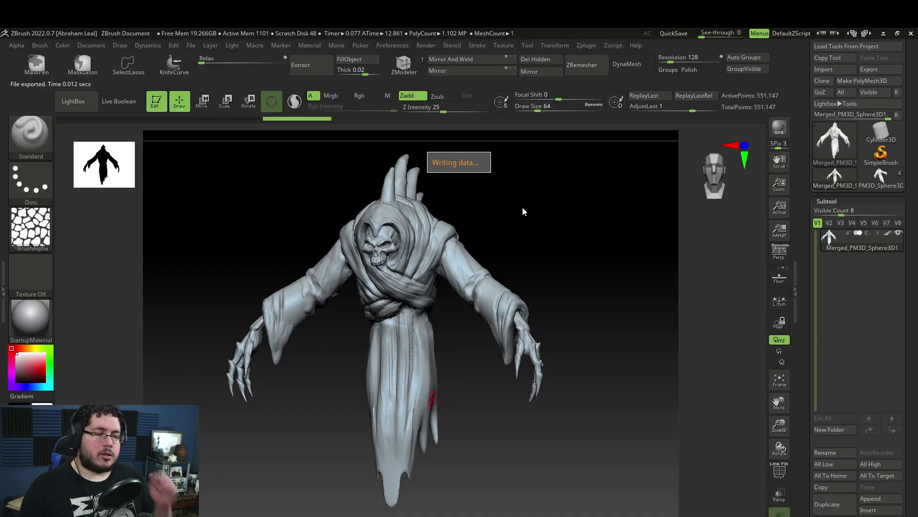
pyautogui.hotkey('alt', 'Tab')
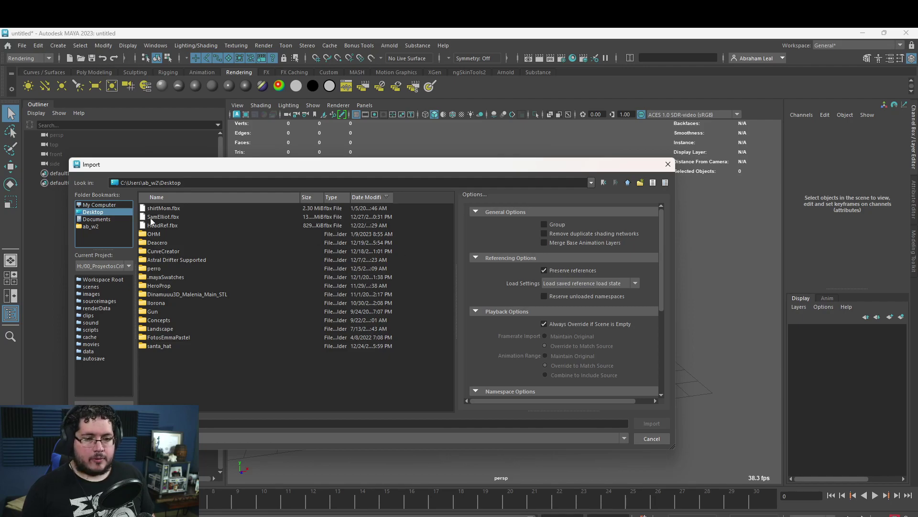
pyautogui.click(668, 164)
# Import Reaper.fbx from the Desktop into the Maya scene and inspect the model in the perspective view.
pyautogui.click(21, 45)
pyautogui.click(48, 162)
pyautogui.click(93, 212)
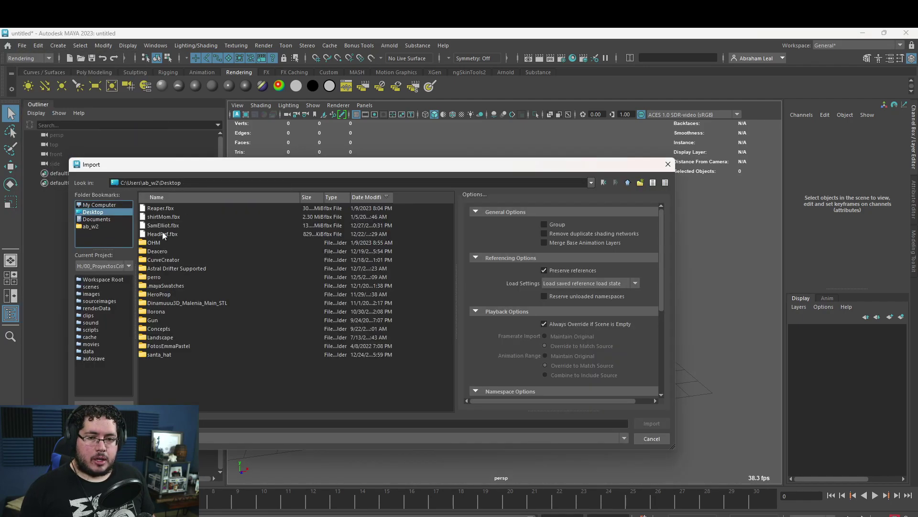
pyautogui.doubleClick(157, 211)
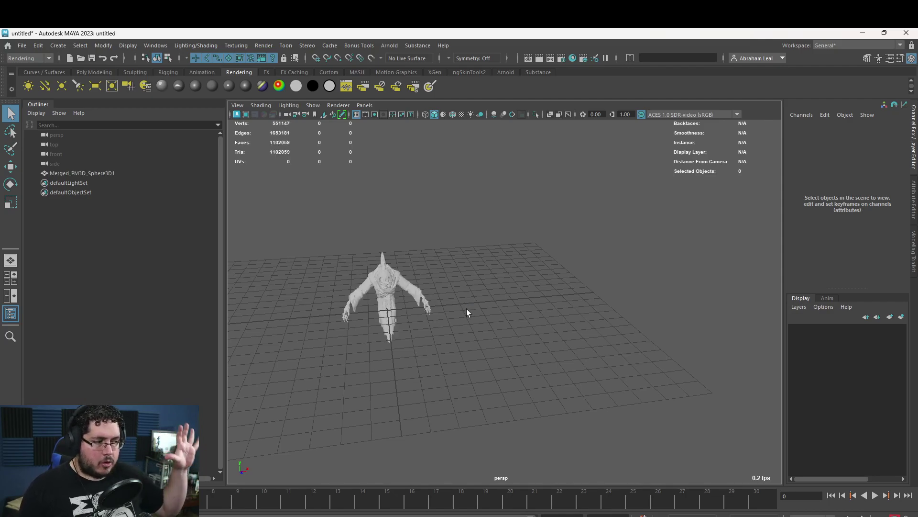
pyautogui.keyDown('alt'); pyautogui.moveTo(497, 288); pyautogui.dragTo(589, 391); pyautogui.keyUp('alt')
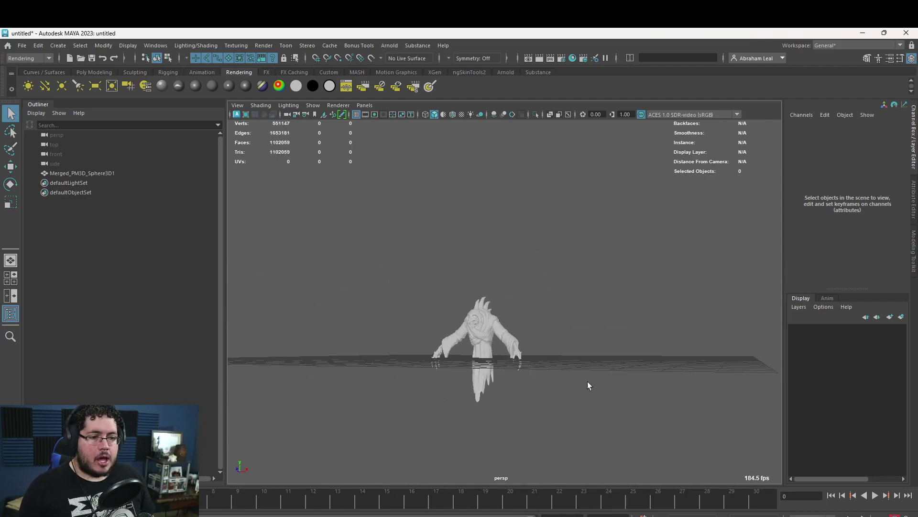
# Scale the imported reaper mesh uniformly to about 13.99.
pyautogui.click(466, 321)
pyautogui.press('r')
pyautogui.press('f')
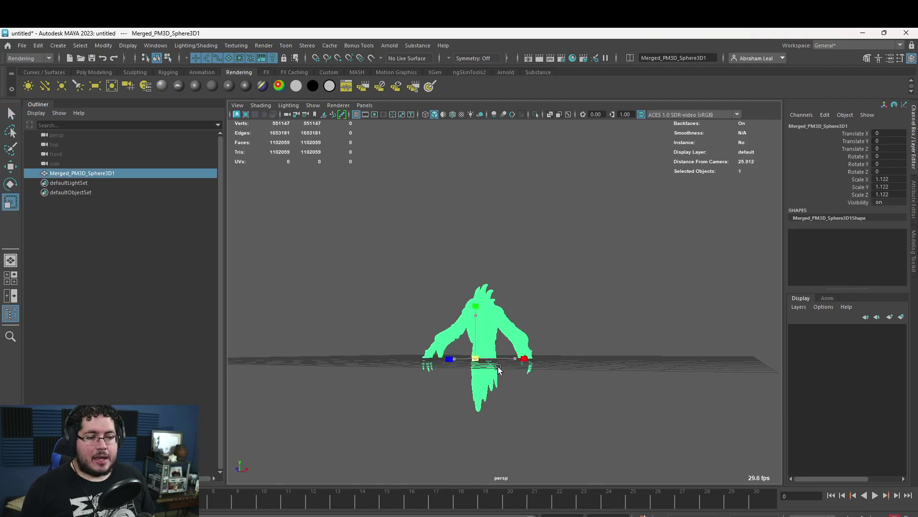
pyautogui.press('w')
pyautogui.moveTo(476, 314); pyautogui.dragTo(424, 211)
pyautogui.keyDown('alt'); pyautogui.moveTo(424, 211); pyautogui.dragTo(321, 233, button='right'); pyautogui.keyUp('alt')
pyautogui.press('r')
pyautogui.moveTo(497, 297); pyautogui.dragTo(805, 281)
# Raise the reaper mesh to about 25.8 in Y so its lower tip sits at the grid, and deselect it.
pyautogui.press('w')
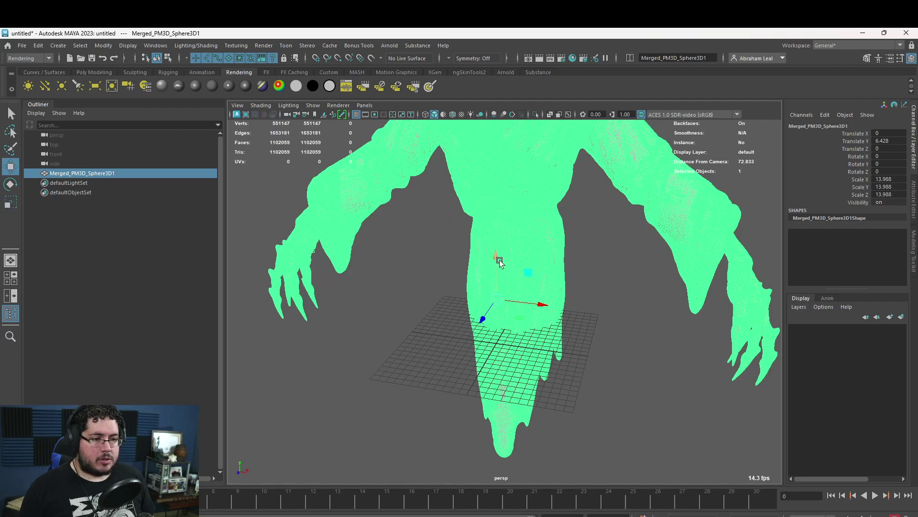
pyautogui.moveTo(499, 261); pyautogui.dragTo(444, 93)
pyautogui.press('f')
pyautogui.click(598, 205)
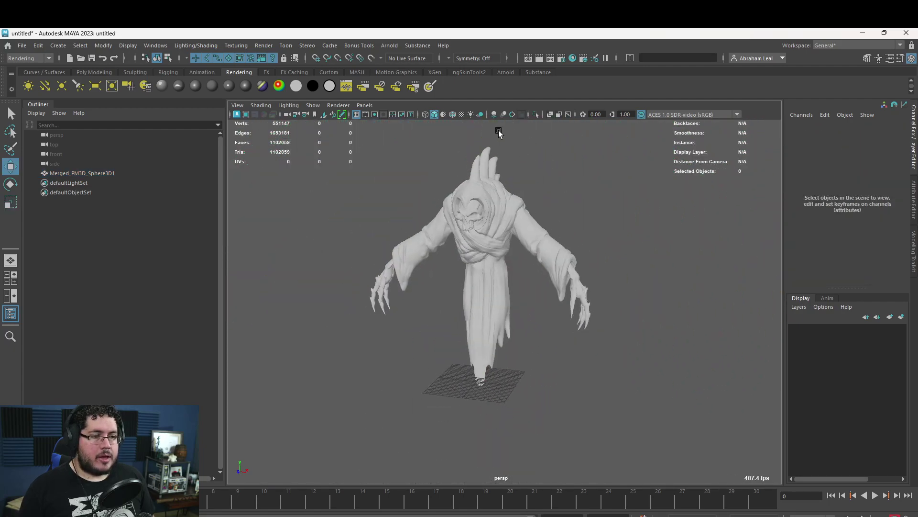
# Add an Arnold Skydome Light to the scene.
pyautogui.click(385, 45)
pyautogui.moveTo(460, 95)
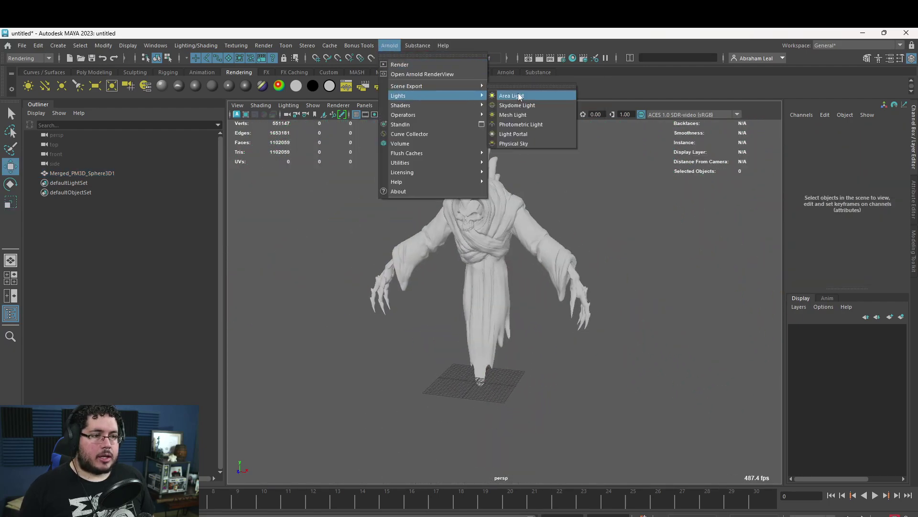
pyautogui.click(518, 106)
pyautogui.scroll(-3, 384, 207)
pyautogui.scroll(3, 604, 287)
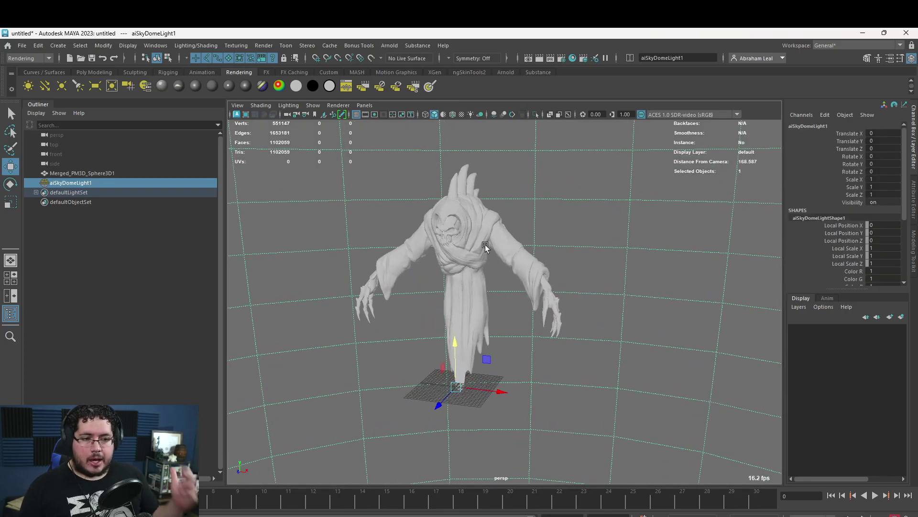
# Create a new camera and look through it in the viewport.
pyautogui.click(117, 72)
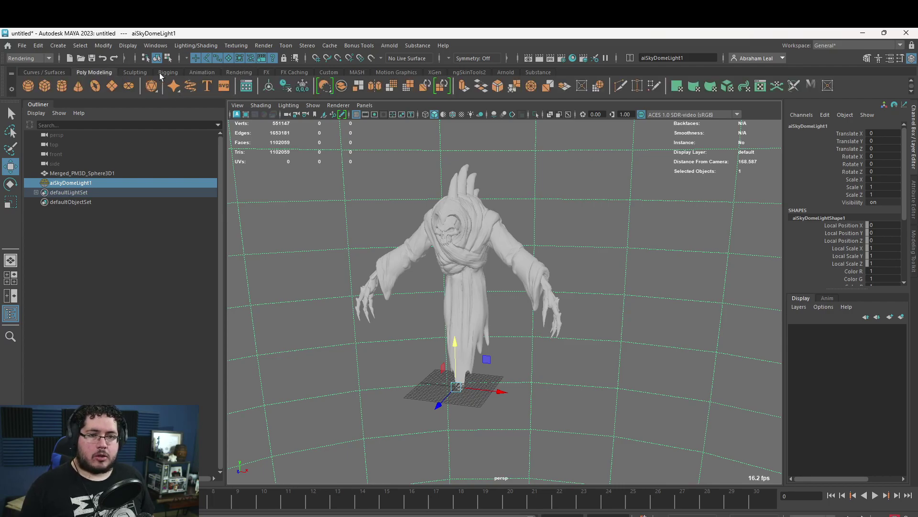
pyautogui.click(136, 73)
pyautogui.click(200, 72)
pyautogui.click(233, 73)
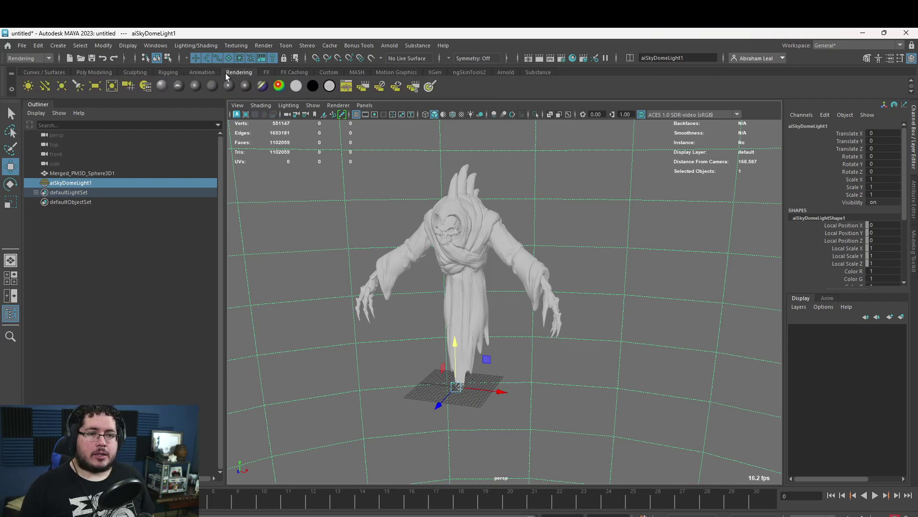
pyautogui.click(127, 85)
pyautogui.click(364, 105)
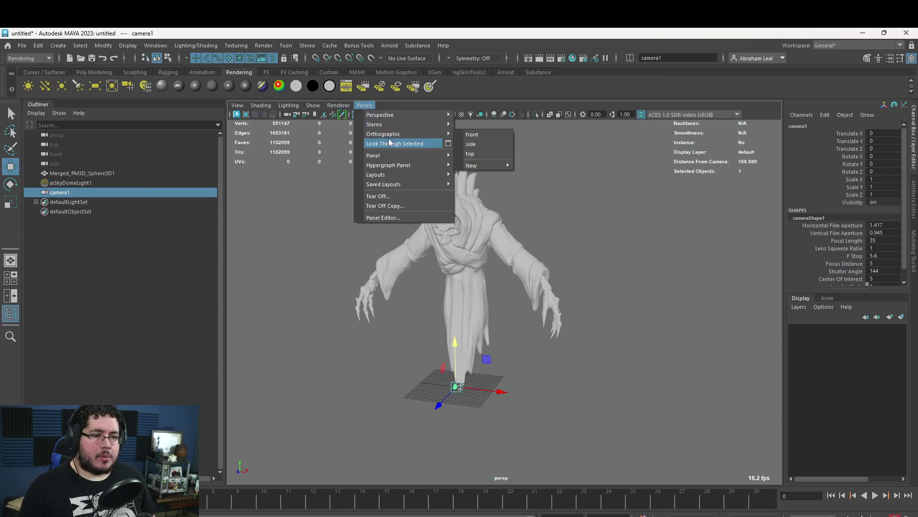
pyautogui.click(388, 144)
# Frame the whole reaper from the front through the new camera, with the resolution gate displayed.
pyautogui.scroll(-15, 395, 214)
pyautogui.keyDown('alt'); pyautogui.moveTo(605, 242); pyautogui.dragTo(554, 242); pyautogui.keyUp('alt')
pyautogui.keyDown('alt'); pyautogui.moveTo(554, 242); pyautogui.dragTo(554, 317, button='middle'); pyautogui.keyUp('alt')
pyautogui.keyDown('alt'); pyautogui.moveTo(553, 316); pyautogui.dragTo(589, 316, button='right'); pyautogui.keyUp('alt')
pyautogui.keyDown('alt'); pyautogui.moveTo(588, 317); pyautogui.dragTo(624, 317, button='middle'); pyautogui.keyUp('alt')
pyautogui.click(375, 114)
pyautogui.keyDown('alt'); pyautogui.moveTo(431, 169); pyautogui.dragTo(463, 169); pyautogui.keyUp('alt')
pyautogui.scroll(-1, 484, 189)
pyautogui.keyDown('alt'); pyautogui.moveTo(486, 191); pyautogui.dragTo(488, 186, button='middle'); pyautogui.keyUp('alt')
# Return the viewport to the perspective camera and frame the reaper from the front.
pyautogui.click(622, 243)
pyautogui.press('space')
pyautogui.moveTo(627, 245); pyautogui.dragTo(630, 215)
pyautogui.keyDown('alt'); pyautogui.moveTo(636, 242); pyautogui.dragTo(582, 265); pyautogui.keyUp('alt')
pyautogui.keyDown('alt'); pyautogui.moveTo(582, 265); pyautogui.dragTo(639, 249, button='right'); pyautogui.keyUp('alt')
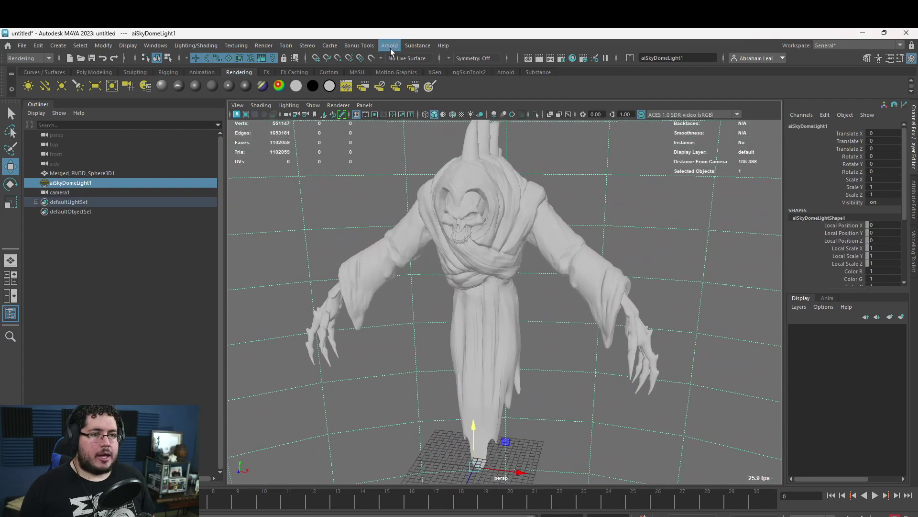
# Assign a new Arnold aiAmbientOcclusion material to the reaper mesh.
pyautogui.click(458, 198)
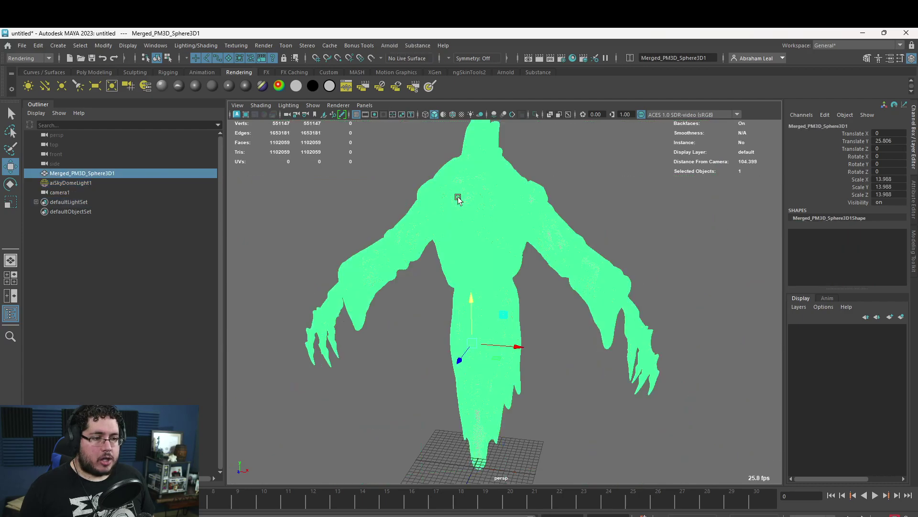
pyautogui.moveTo(464, 194); pyautogui.dragTo(467, 436, button='right')
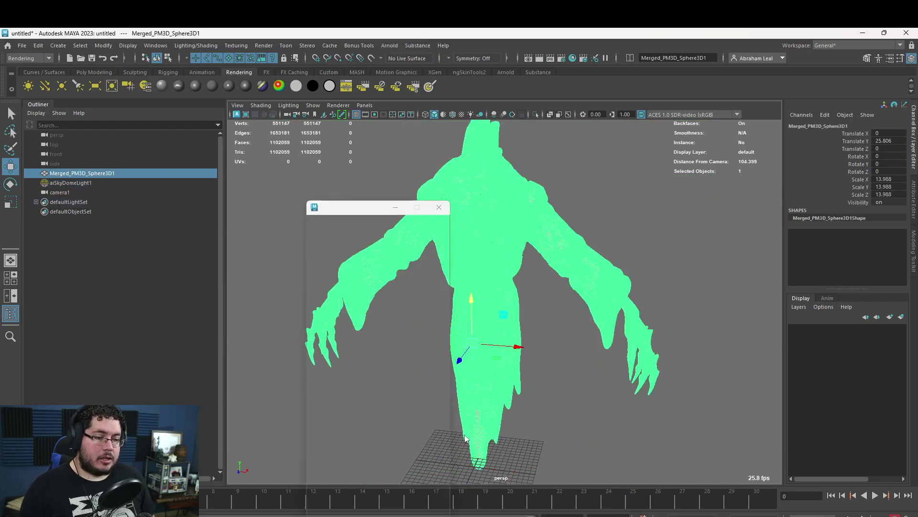
pyautogui.click(330, 280)
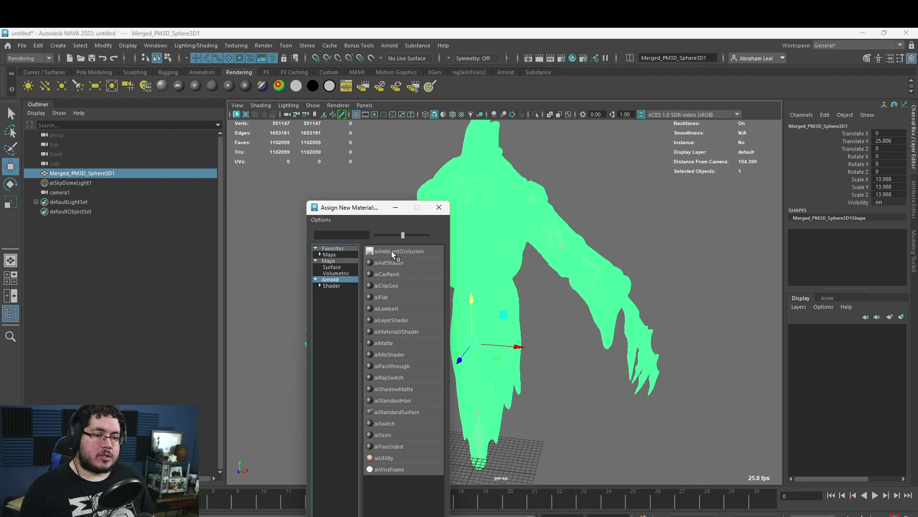
pyautogui.click(392, 253)
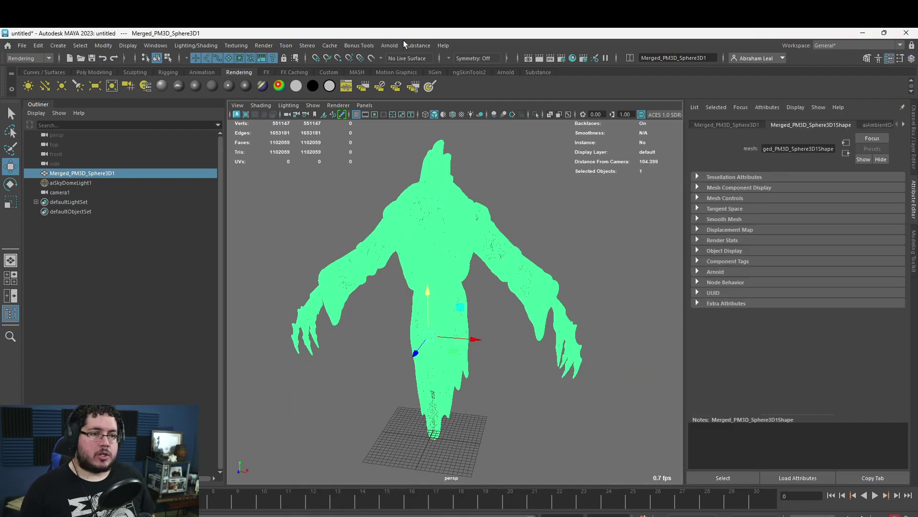
# Open the Arnold RenderView, render the perspective view and inspect the ambient occlusion on the reaper.
pyautogui.click(389, 46)
pyautogui.click(414, 66)
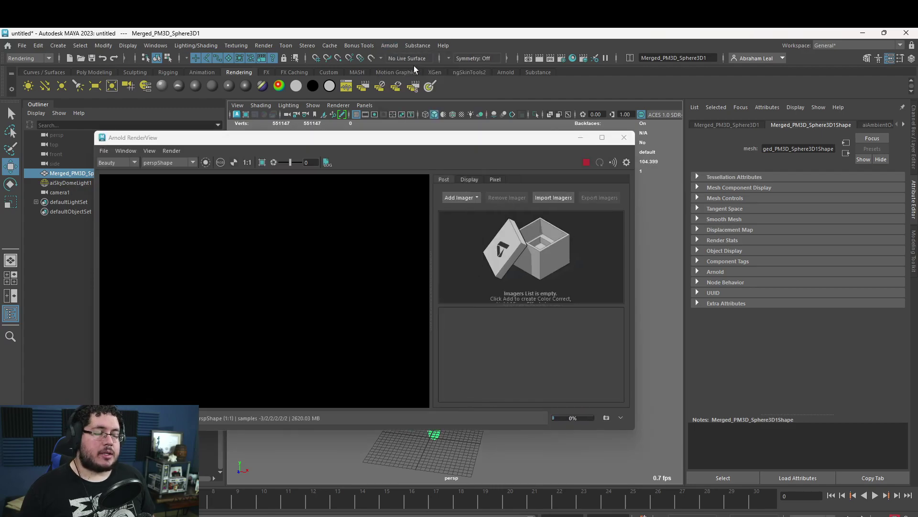
pyautogui.scroll(-2, 197, 237)
pyautogui.scroll(5, 230, 231)
pyautogui.scroll(-2, 215, 191)
pyautogui.scroll(1, 321, 290)
pyautogui.scroll(3, 274, 267)
pyautogui.scroll(-3, 275, 276)
pyautogui.moveTo(303, 298); pyautogui.dragTo(295, 268, button='middle')
pyautogui.scroll(-4, 294, 236)
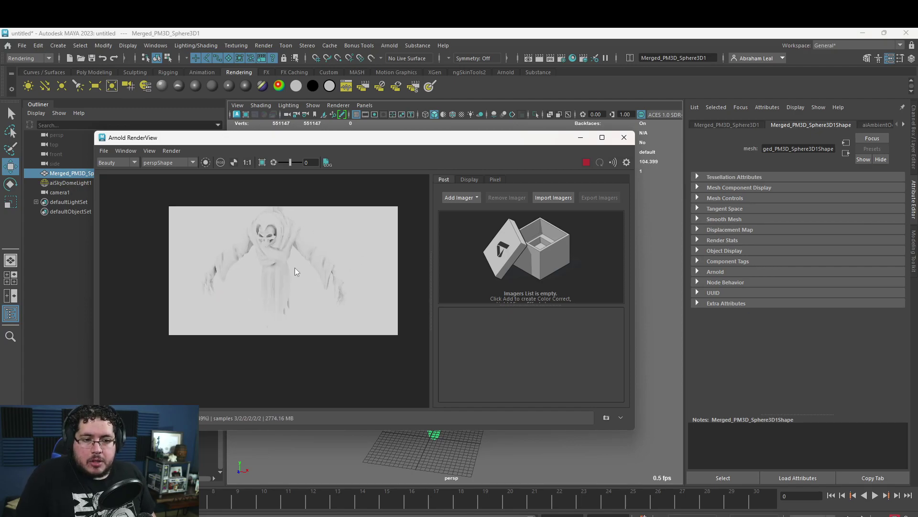
# Set the RenderView camera to cameraShape1 and examine the reaper in the render.
pyautogui.click(173, 163)
pyautogui.click(173, 163)
pyautogui.click(166, 177)
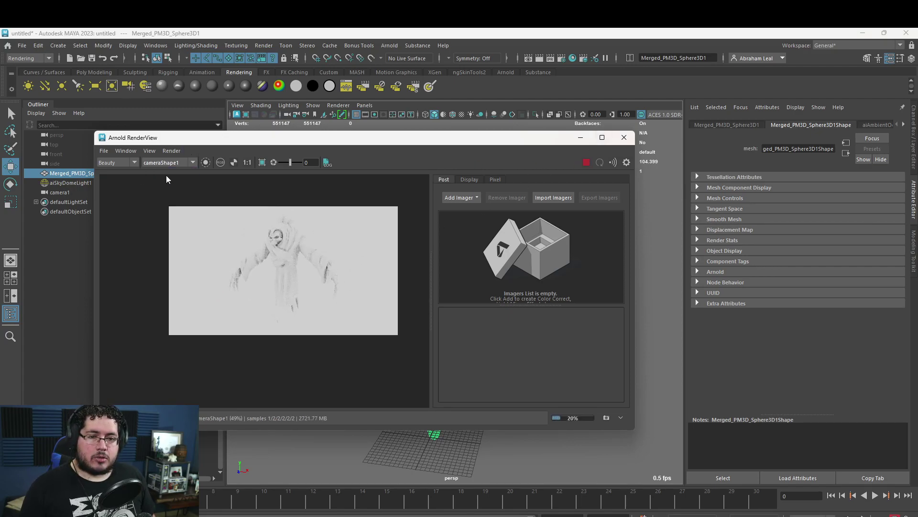
pyautogui.moveTo(306, 312); pyautogui.dragTo(291, 288, button='middle')
pyautogui.scroll(2, 287, 245)
pyautogui.scroll(-2, 286, 243)
# Set the skydome light's Camera visibility to 0, restart the render and inspect the reaper against the background.
pyautogui.click(665, 195)
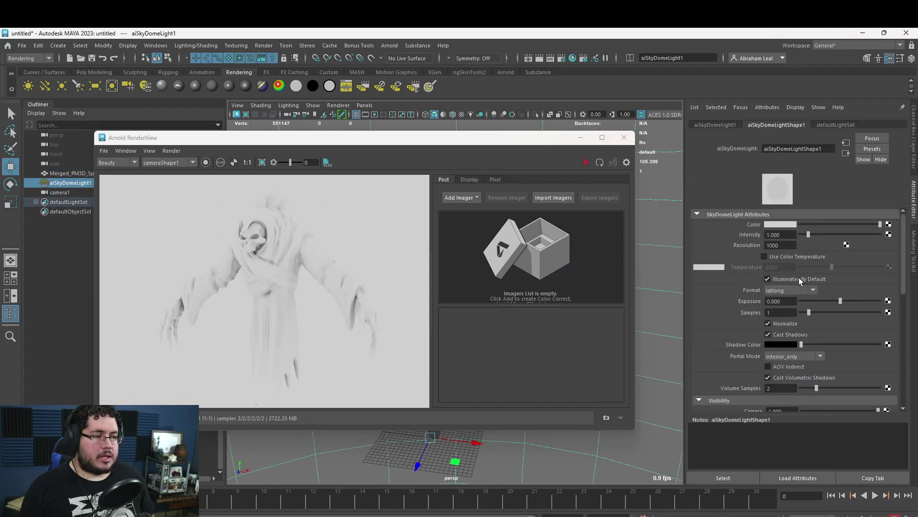
pyautogui.scroll(-4, 795, 306)
pyautogui.moveTo(827, 269); pyautogui.dragTo(763, 267)
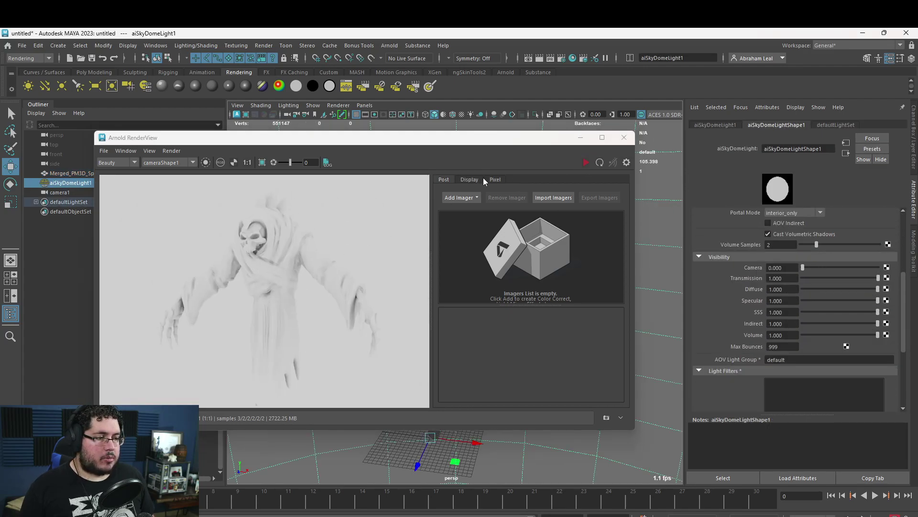
pyautogui.click(586, 162)
pyautogui.scroll(6, 288, 277)
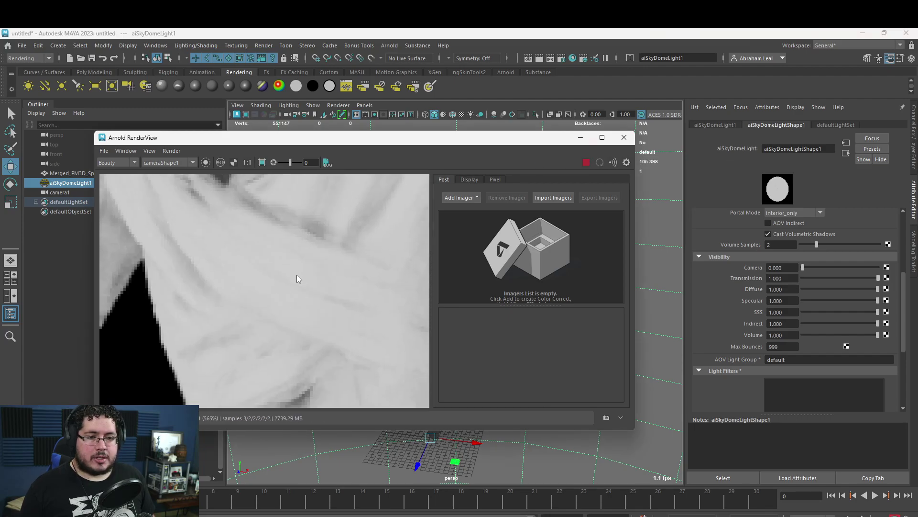
pyautogui.scroll(-5, 301, 267)
pyautogui.scroll(3, 287, 259)
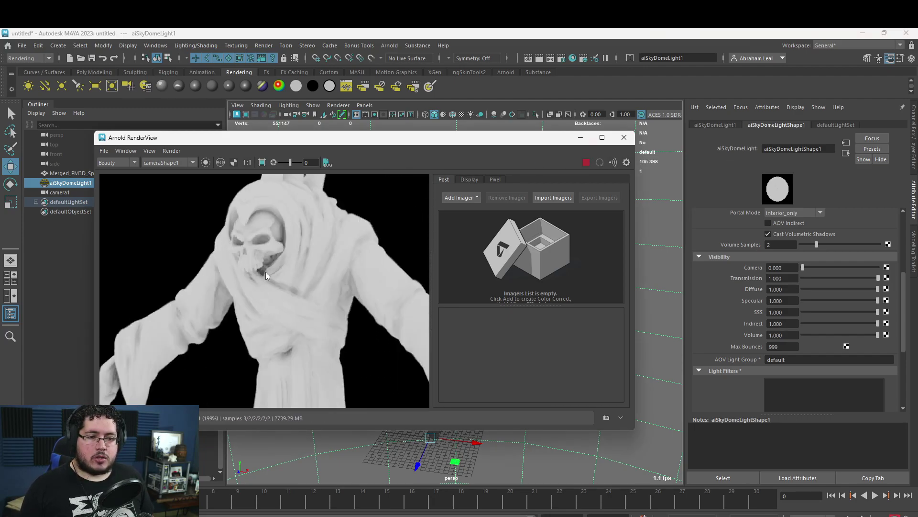
pyautogui.scroll(2, 317, 256)
pyautogui.scroll(-2, 310, 243)
# Stop the render, set the image size preset to HD_1080 and check the system render device settings.
pyautogui.click(586, 162)
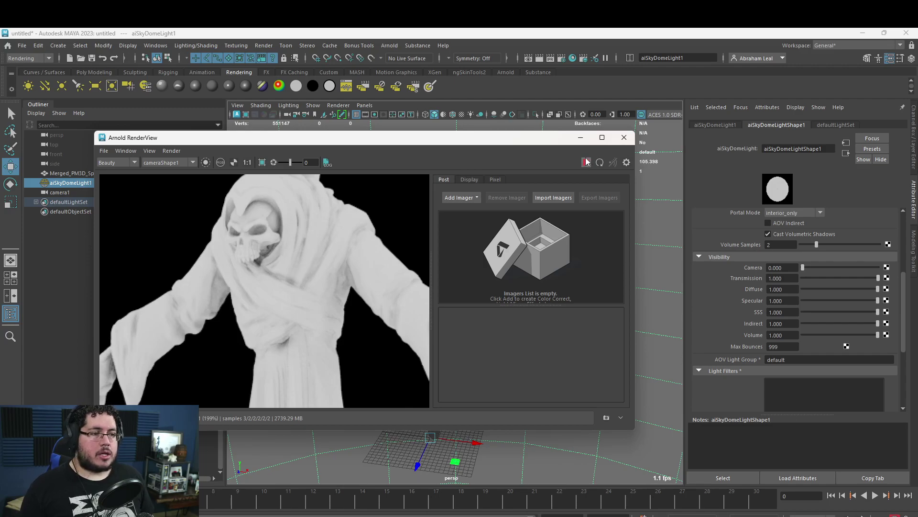
pyautogui.click(561, 57)
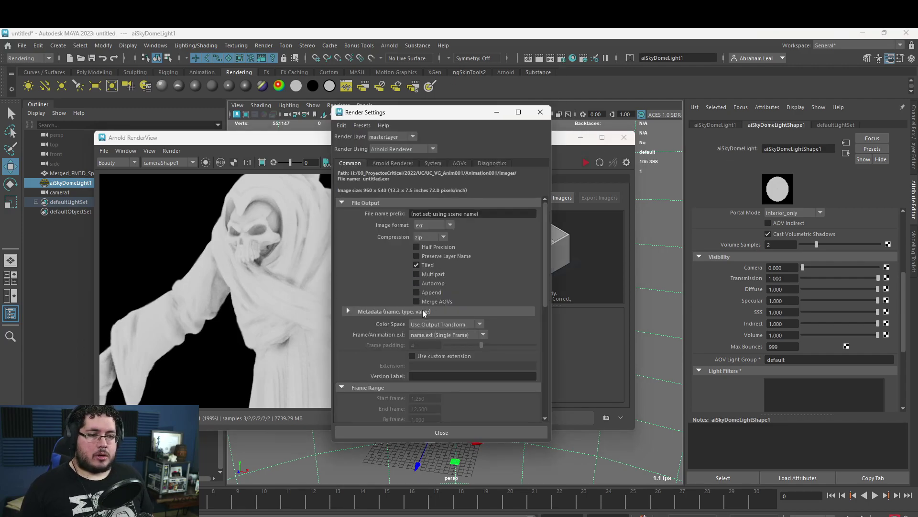
pyautogui.scroll(-5, 425, 316)
pyautogui.click(450, 377)
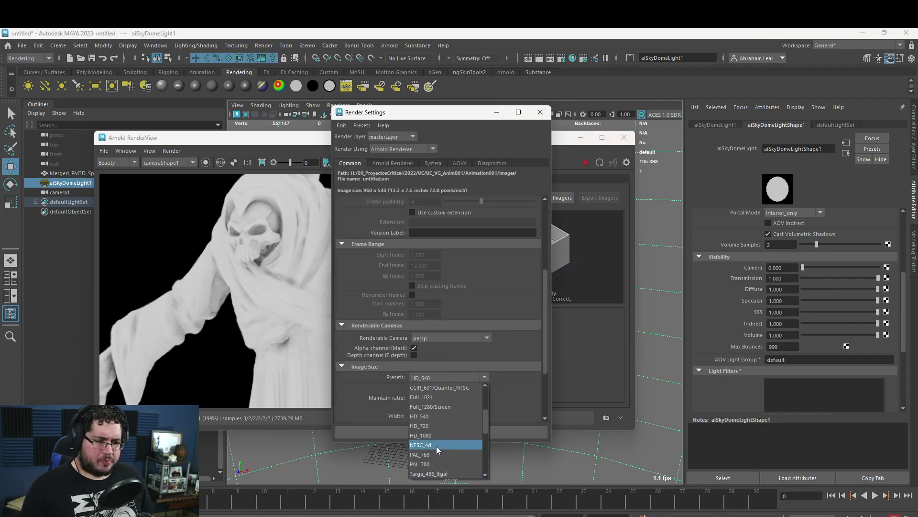
pyautogui.click(432, 435)
pyautogui.click(439, 165)
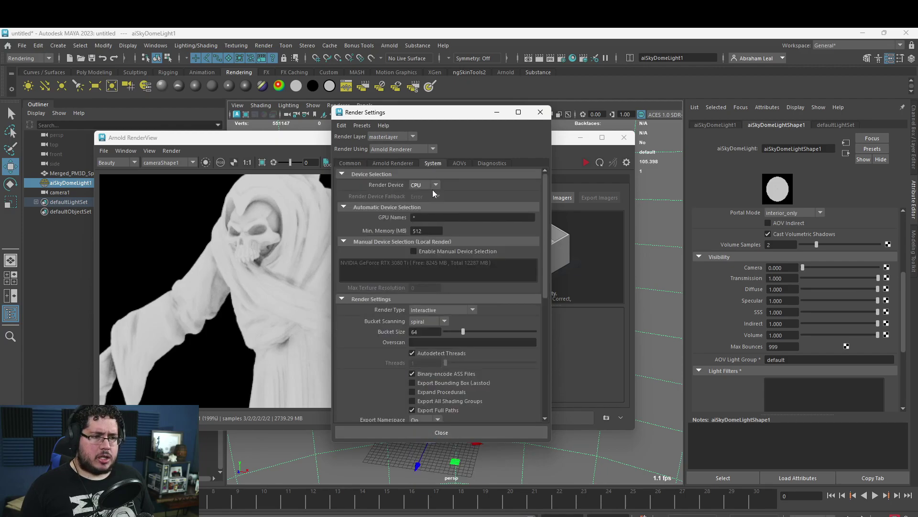
# Restart the Arnold render from cameraShape1 and fit the larger image in the RenderView.
pyautogui.click(587, 167)
pyautogui.click(586, 164)
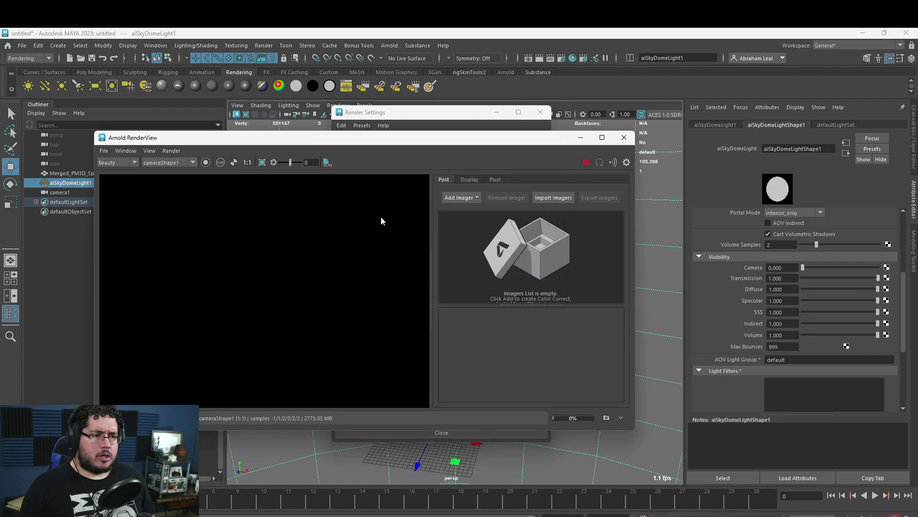
pyautogui.scroll(-5, 313, 314)
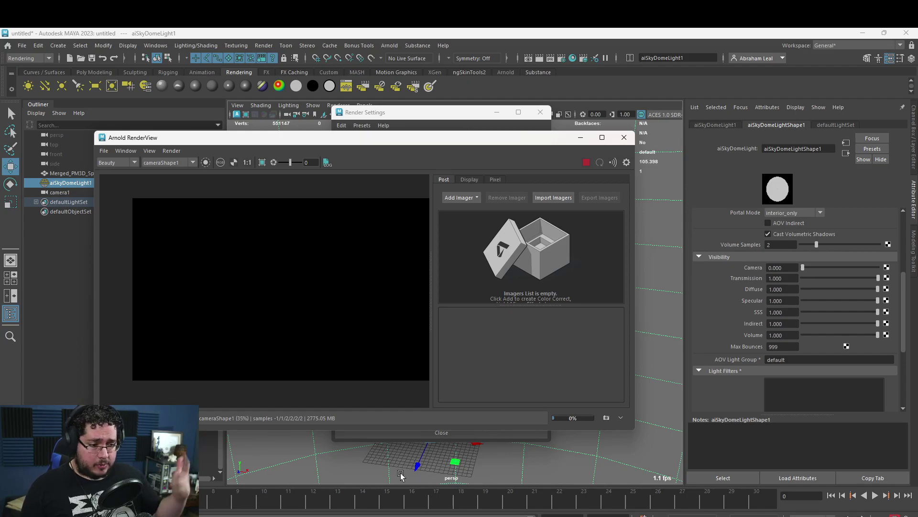
pyautogui.moveTo(295, 269); pyautogui.dragTo(314, 301, button='middle')
pyautogui.scroll(-3, 306, 270)
pyautogui.scroll(2, 317, 299)
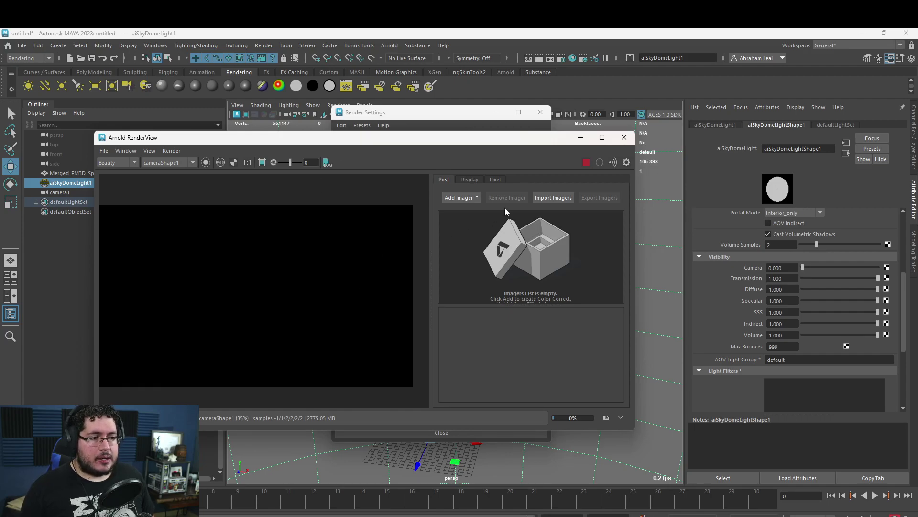
# Minimize the Render Settings and rearrange the RenderView window, collapsing its imager pane to enlarge the render.
pyautogui.moveTo(530, 140); pyautogui.dragTo(489, 143)
pyautogui.click(497, 111)
pyautogui.moveTo(595, 206); pyautogui.dragTo(503, 206)
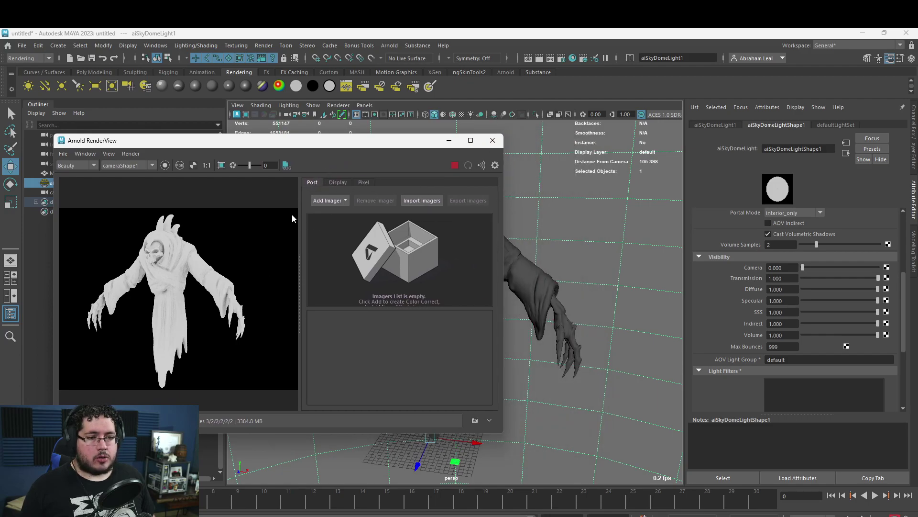
pyautogui.moveTo(301, 214); pyautogui.dragTo(416, 211)
pyautogui.moveTo(371, 148); pyautogui.dragTo(340, 145)
pyautogui.scroll(3, 268, 297)
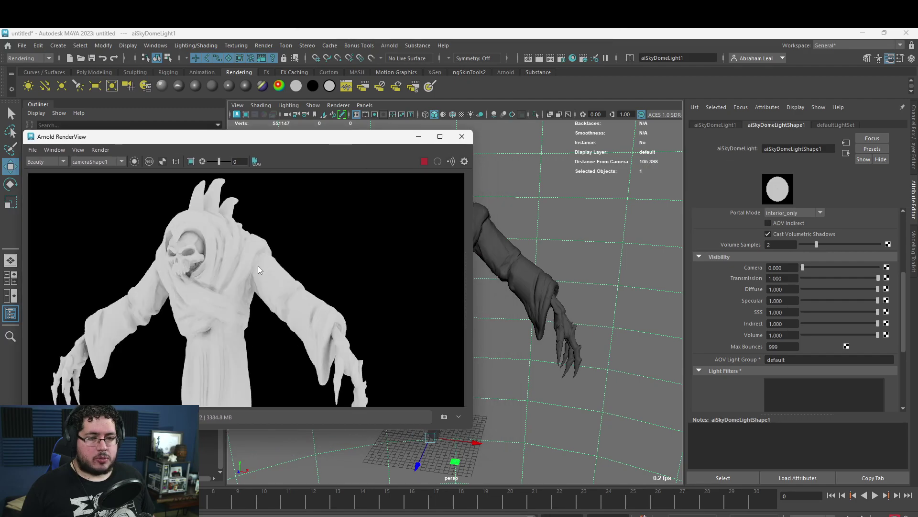
# Set the Samples of the reaper's ambient occlusion shader to 5 and check the noise around the skull.
pyautogui.click(504, 245)
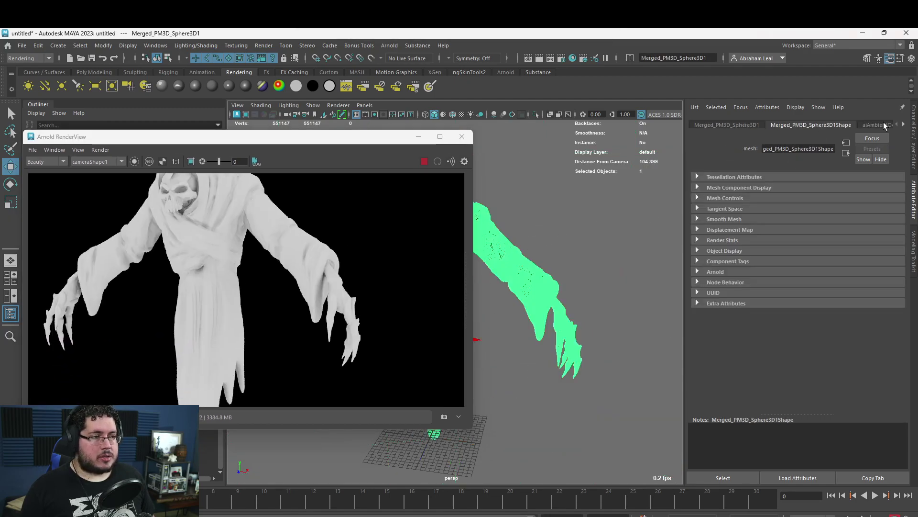
pyautogui.click(887, 125)
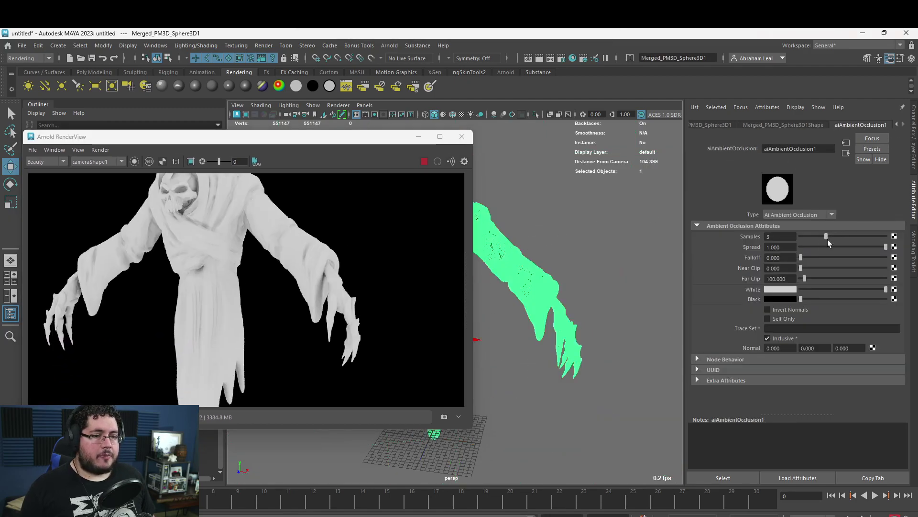
pyautogui.scroll(3, 120, 208)
pyautogui.scroll(4, 380, 250)
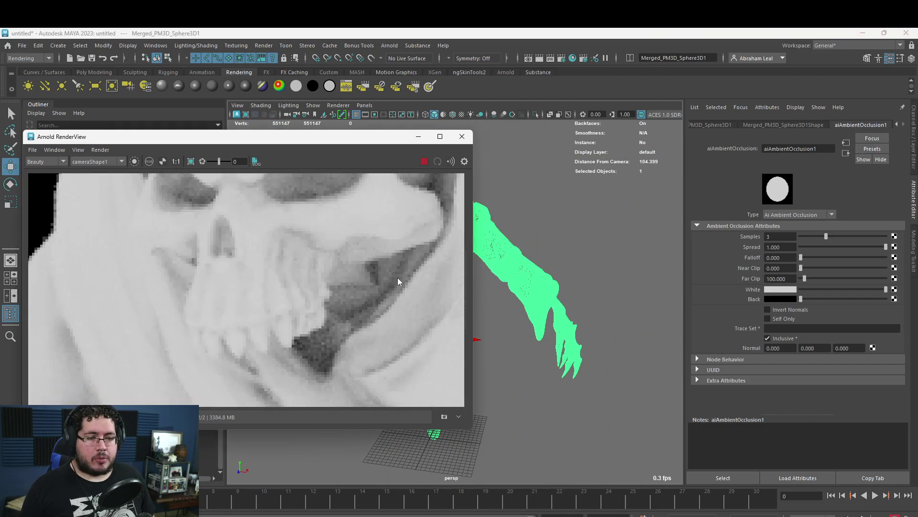
pyautogui.moveTo(831, 236); pyautogui.dragTo(844, 237)
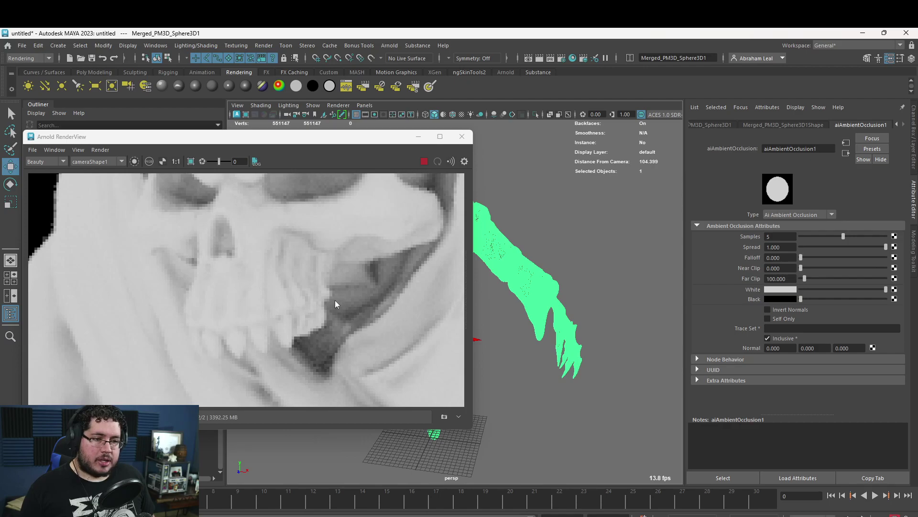
pyautogui.scroll(-5, 335, 300)
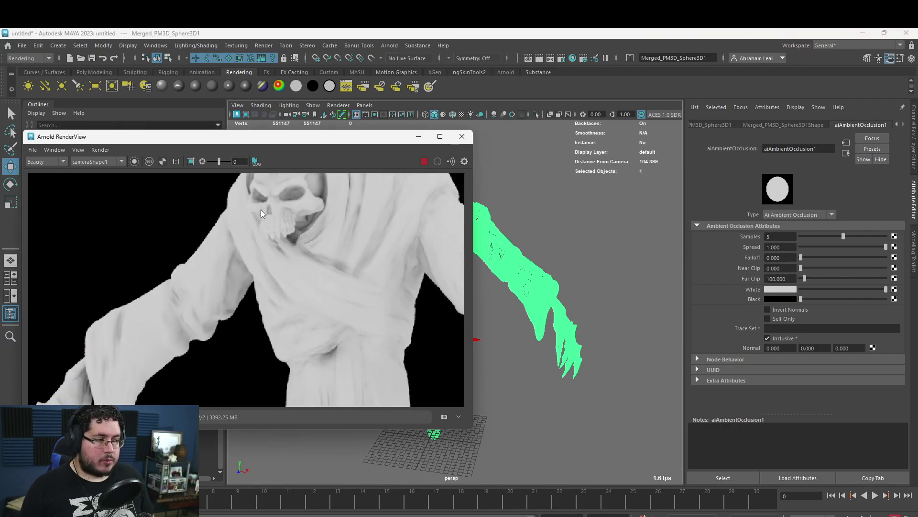
# Reduce the ambient occlusion shader's Spread to about 0.119 and inspect the shading in the render.
pyautogui.moveTo(880, 246); pyautogui.dragTo(810, 242)
pyautogui.scroll(-4, 364, 273)
pyautogui.scroll(8, 345, 277)
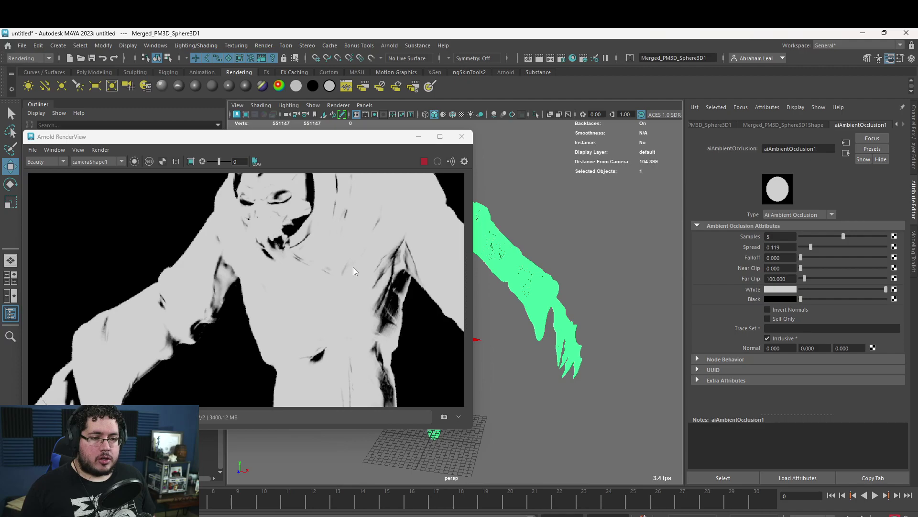
# Raise the ambient occlusion shader's Spread to about 0.466 and inspect the softer shading around the chest and skull.
pyautogui.scroll(-7, 325, 274)
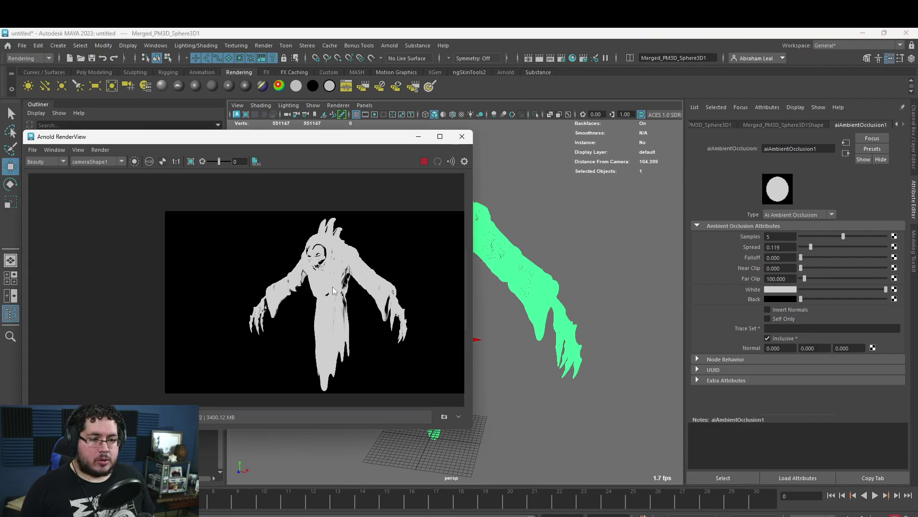
pyautogui.scroll(2, 330, 272)
pyautogui.moveTo(814, 246); pyautogui.dragTo(839, 243)
pyautogui.scroll(6, 333, 237)
pyautogui.scroll(-3, 327, 257)
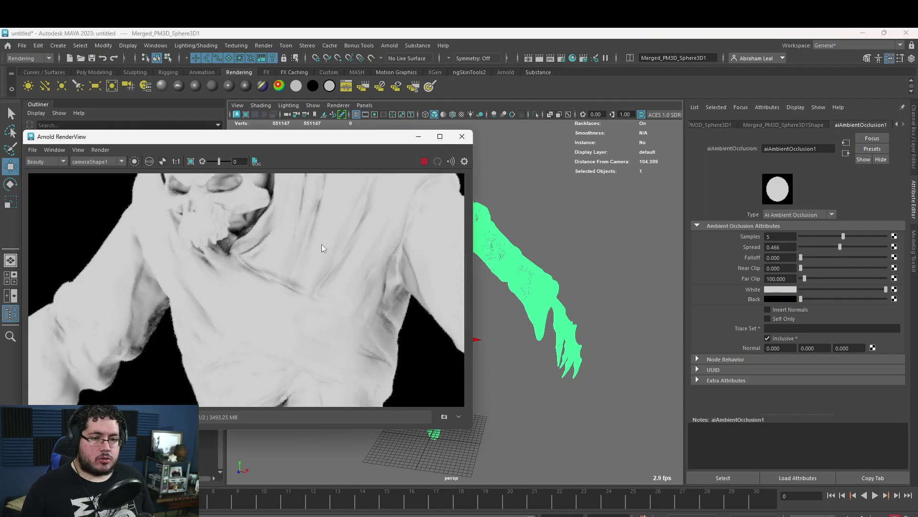
# Raise the ambient occlusion shader's Spread to its maximum of 1.000 and check the skull in the render.
pyautogui.moveTo(802, 255)
pyautogui.mouseDown()
pyautogui.moveTo(879, 254)
pyautogui.moveTo(779, 262)
pyautogui.moveTo(845, 244)
pyautogui.moveTo(893, 245)
pyautogui.mouseUp()
pyautogui.scroll(-2, 346, 262)
pyautogui.scroll(5, 349, 219)
pyautogui.scroll(2, 350, 215)
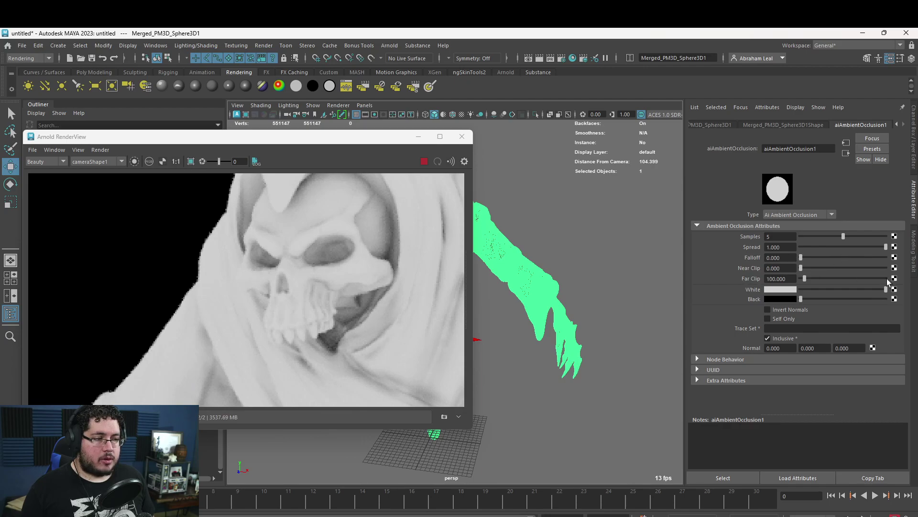
# Try a Far Clip of about 1840.9 on the ambient occlusion shader and check the reaper's upper body.
pyautogui.moveTo(806, 278); pyautogui.dragTo(879, 278)
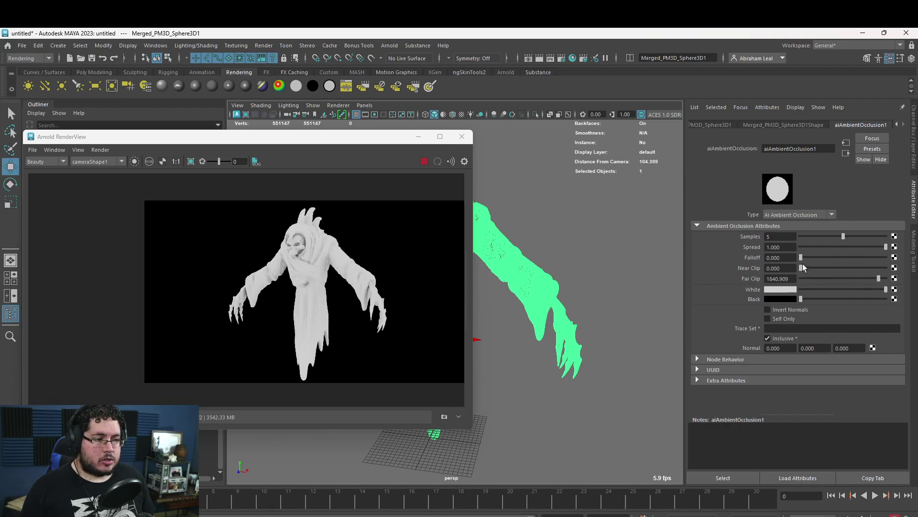
pyautogui.moveTo(803, 267)
pyautogui.mouseDown()
pyautogui.moveTo(855, 267)
pyautogui.moveTo(785, 266)
pyautogui.mouseUp()
pyautogui.scroll(4, 320, 246)
pyautogui.scroll(2, 237, 249)
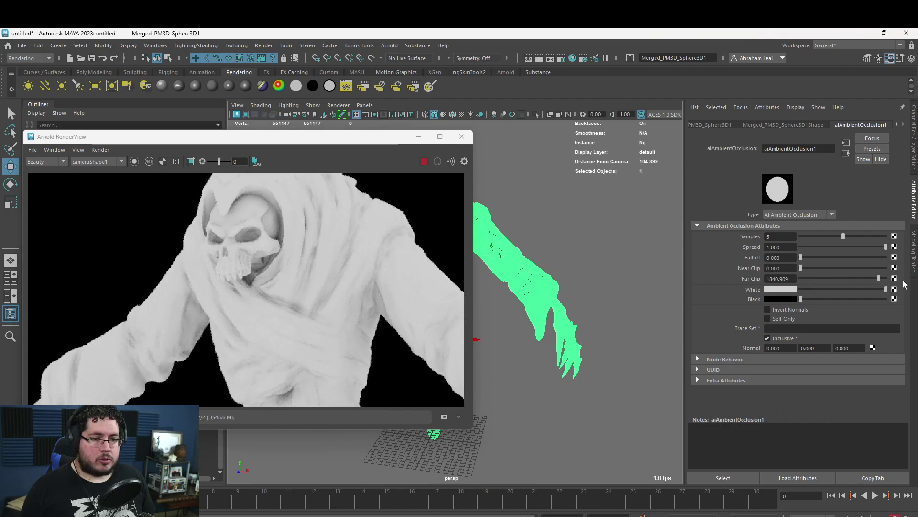
# Reduce the ambient occlusion Far Clip to about 511.4, keep Spread at 1.000 and Falloff at 0, and inspect the robe.
pyautogui.moveTo(878, 278); pyautogui.dragTo(822, 279)
pyautogui.scroll(-5, 318, 285)
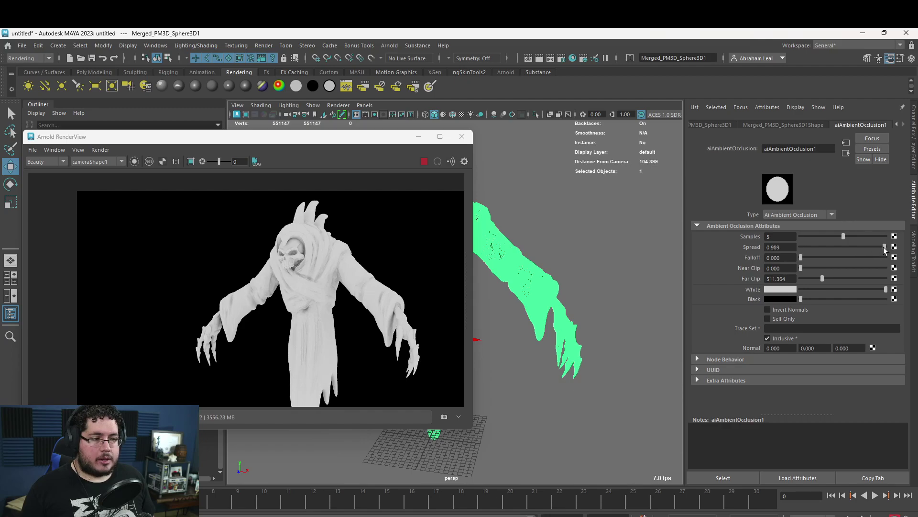
pyautogui.moveTo(879, 246); pyautogui.dragTo(888, 247)
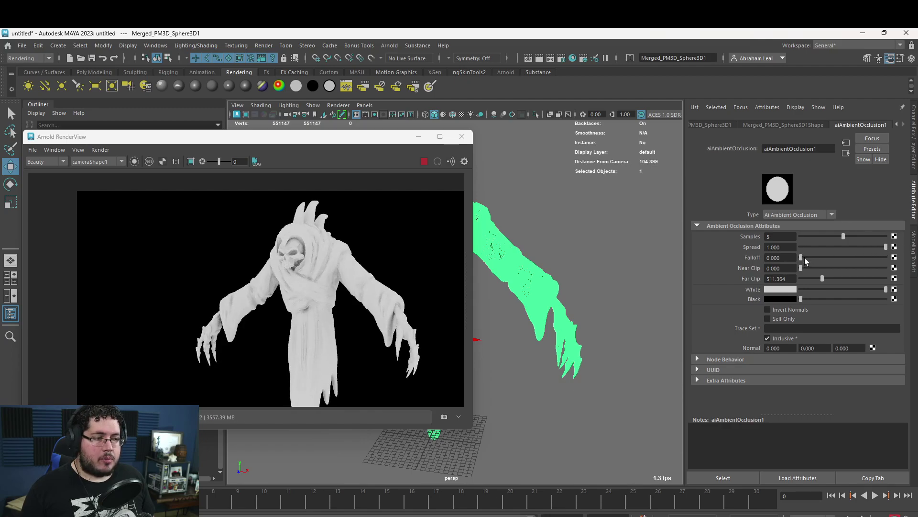
pyautogui.moveTo(801, 257)
pyautogui.mouseDown()
pyautogui.moveTo(810, 257)
pyautogui.moveTo(793, 261)
pyautogui.mouseUp()
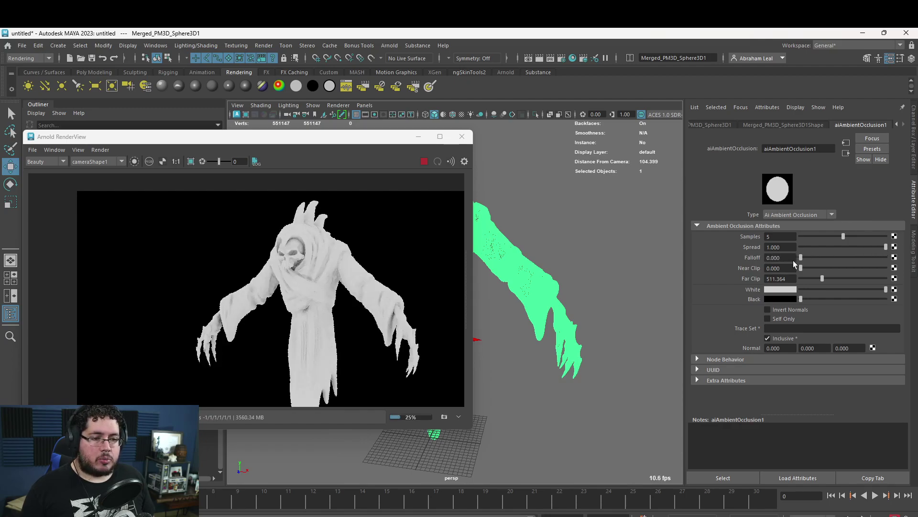
pyautogui.scroll(4, 308, 285)
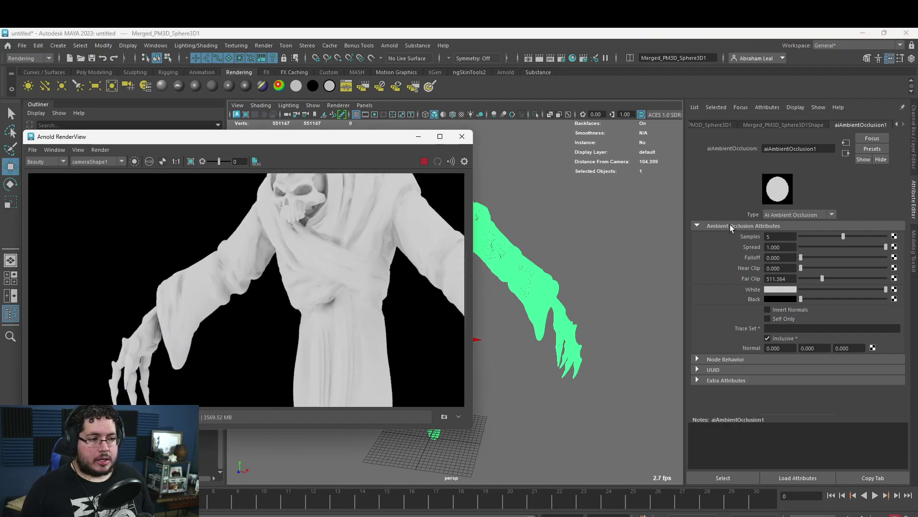
pyautogui.scroll(-3, 251, 258)
pyautogui.scroll(3, 251, 258)
pyautogui.scroll(-4, 312, 259)
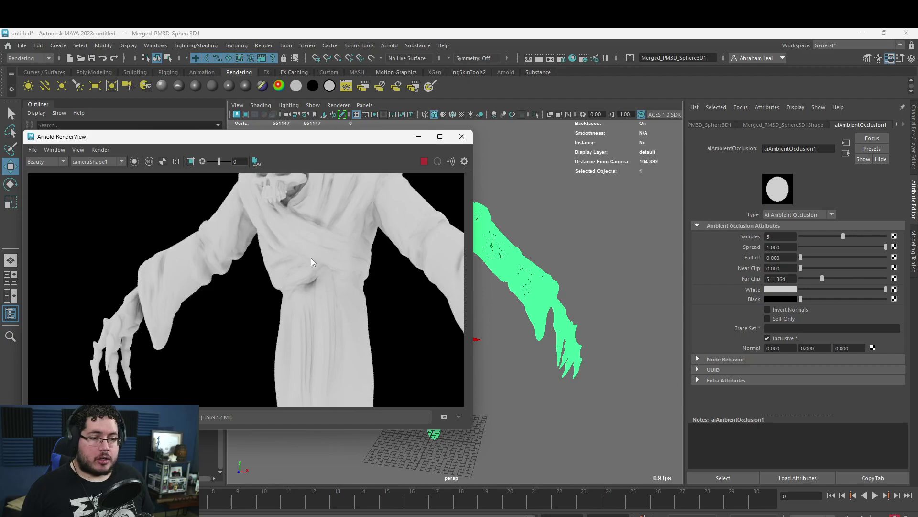
# Try the ambient occlusion shader's Invert Normals option, turn it off again, and leave Black at pure black.
pyautogui.click(767, 320)
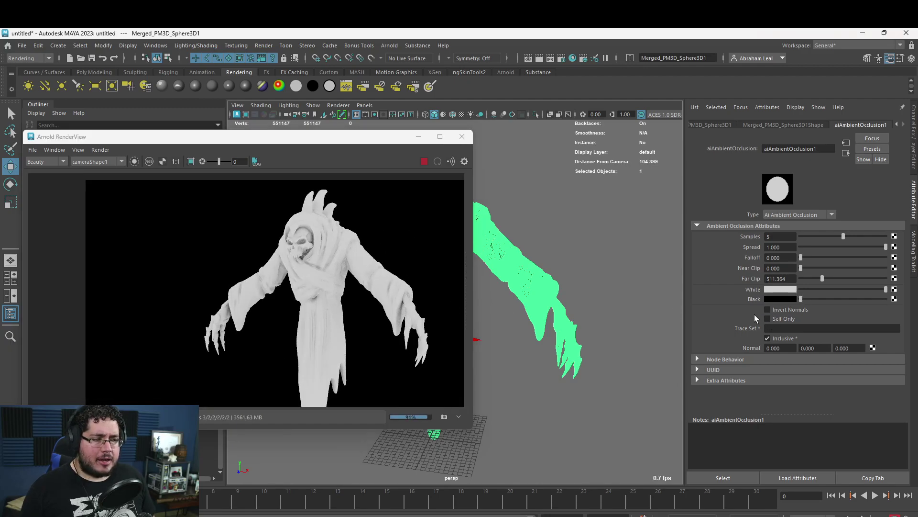
pyautogui.click(767, 309)
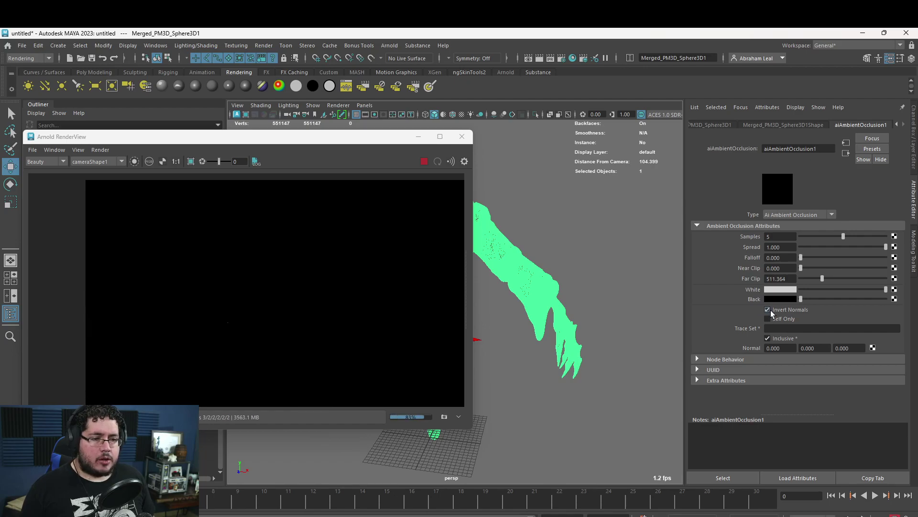
pyautogui.click(767, 310)
pyautogui.moveTo(802, 300); pyautogui.dragTo(784, 306)
# Try cyan as the White colour of the ambient occlusion shader and check the skull in the render.
pyautogui.click(784, 289)
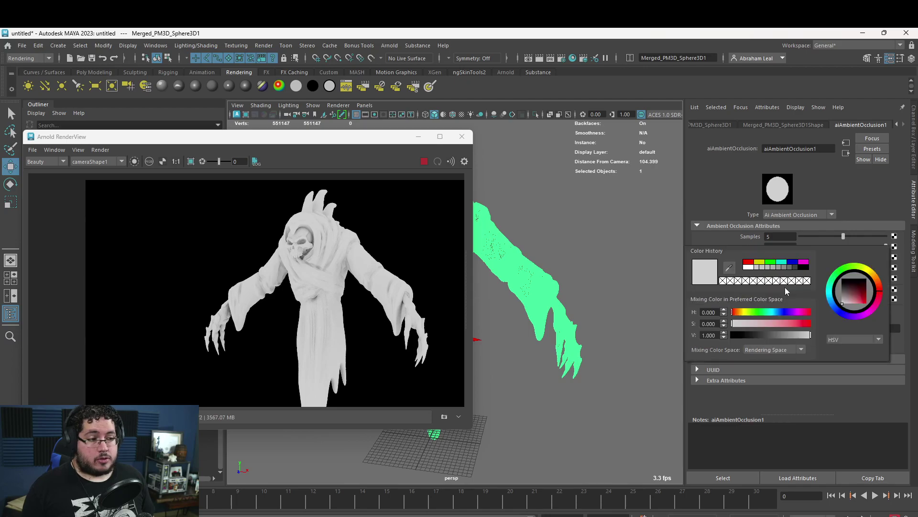
pyautogui.click(781, 262)
pyautogui.scroll(3, 355, 237)
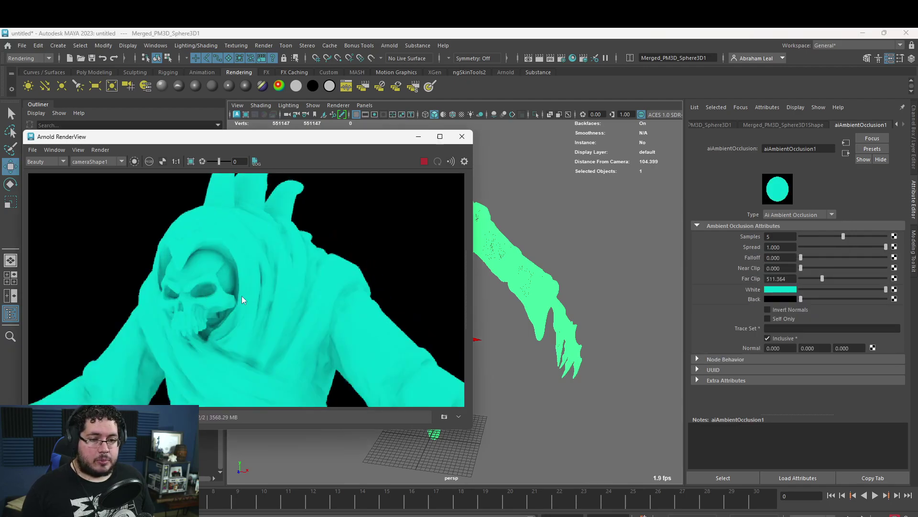
pyautogui.scroll(2, 263, 269)
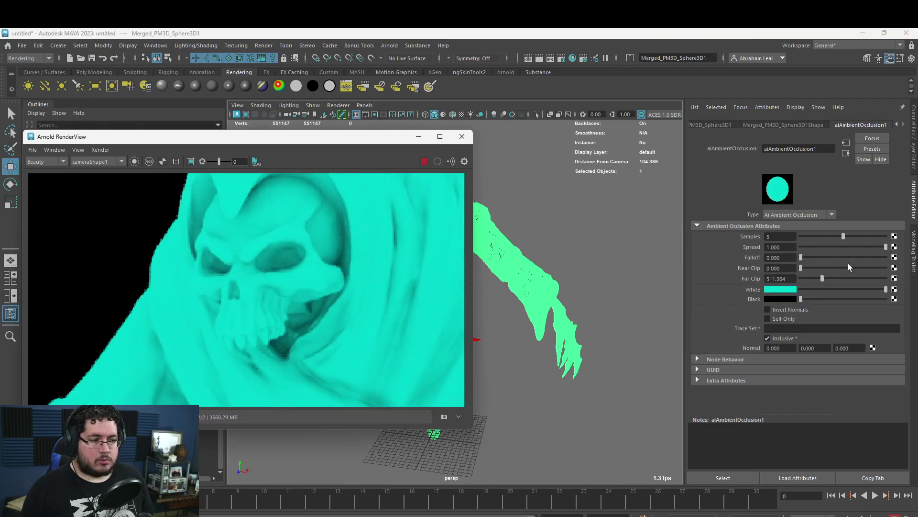
# Set the ambient occlusion shader's Samples to 7 and its Spread to about 0.466, checking the render.
pyautogui.moveTo(843, 236); pyautogui.dragTo(857, 236)
pyautogui.click(869, 246)
pyautogui.click(840, 249)
pyautogui.scroll(-4, 362, 297)
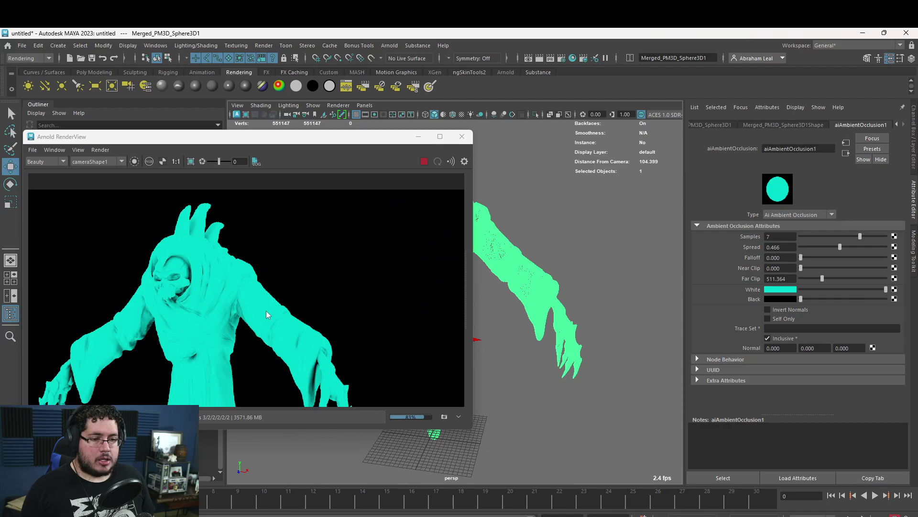
# Return the ambient occlusion shader's Spread to 1.000 and its White colour to white.
pyautogui.moveTo(843, 246); pyautogui.dragTo(886, 245)
pyautogui.click(785, 289)
pyautogui.click(750, 271)
pyautogui.scroll(-3, 175, 268)
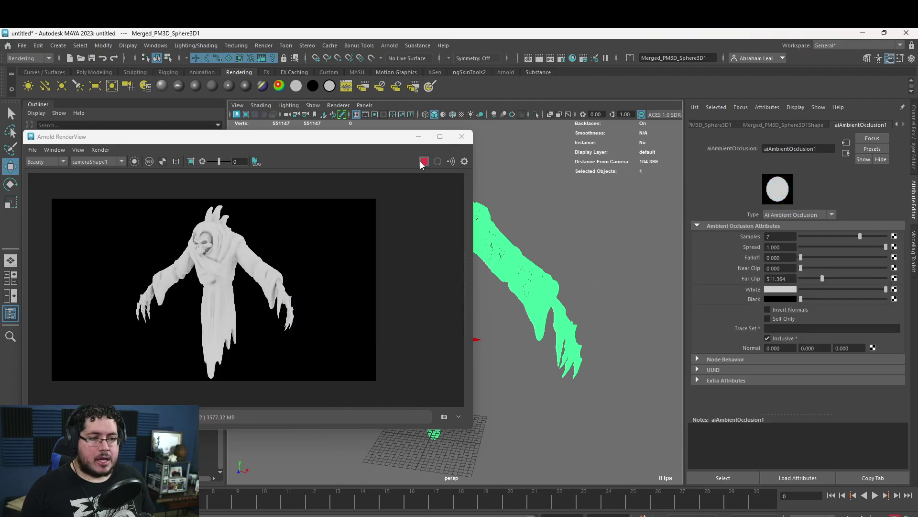
# Minimize the RenderView and assign a new aiStandardSurface material to the reaper mesh.
pyautogui.click(419, 137)
pyautogui.moveTo(437, 214); pyautogui.dragTo(437, 457, button='right')
pyautogui.click(331, 280)
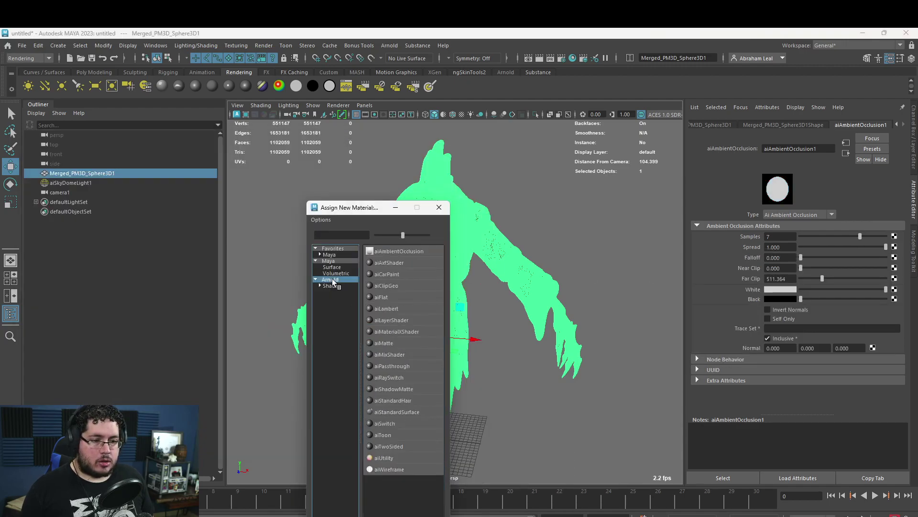
pyautogui.click(397, 412)
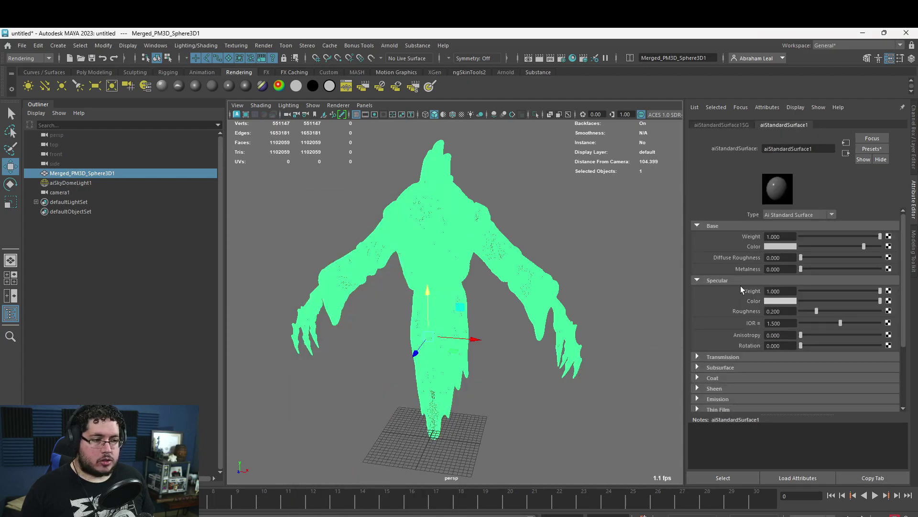
# Give the aiStandardSurface material a dark, muted green base colour and a specular Roughness of about 0.396.
pyautogui.click(786, 246)
pyautogui.click(770, 222)
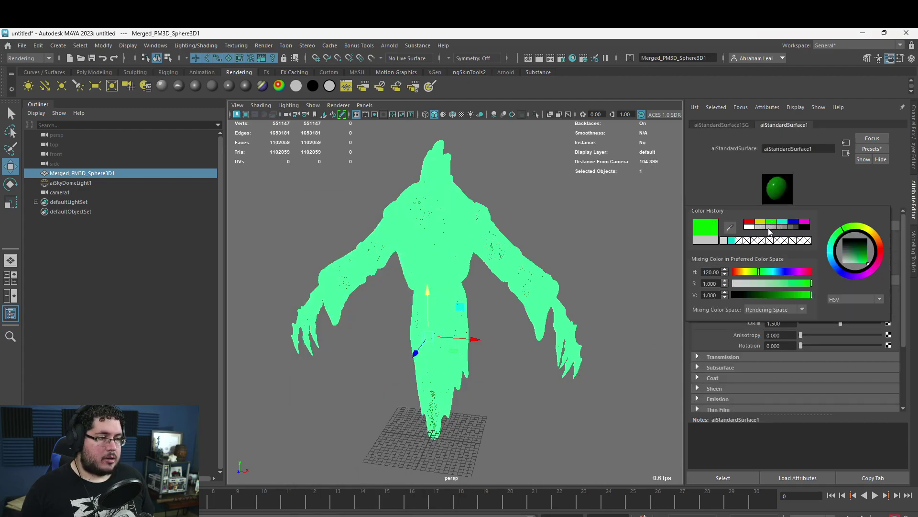
pyautogui.click(774, 283)
pyautogui.moveTo(777, 295); pyautogui.dragTo(754, 283)
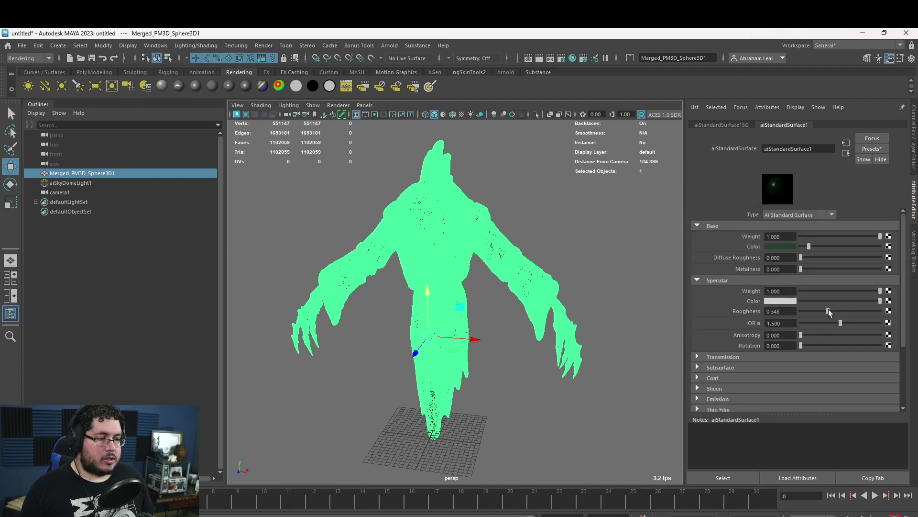
# Bring back the Arnold RenderView and re-render the reaper with its new standard surface material.
pyautogui.hotkey('alt', 'Tab')
pyautogui.click(437, 161)
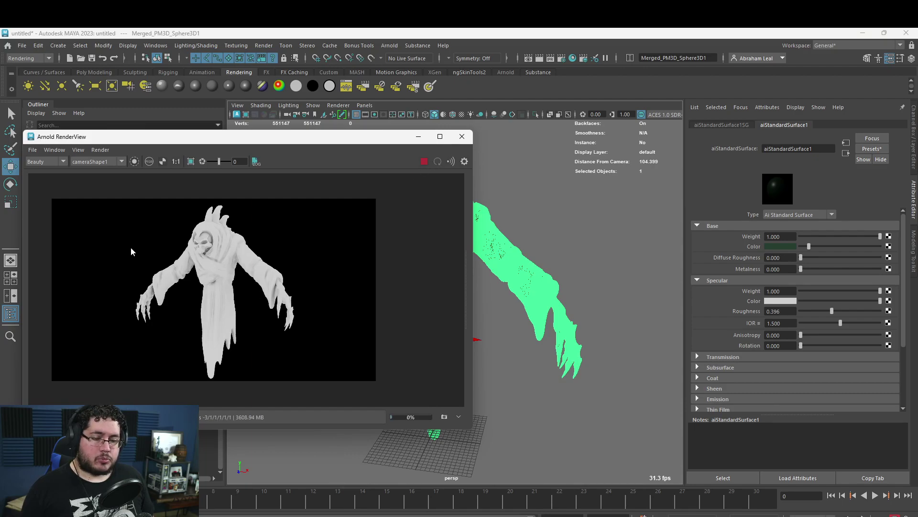
pyautogui.scroll(3, 185, 288)
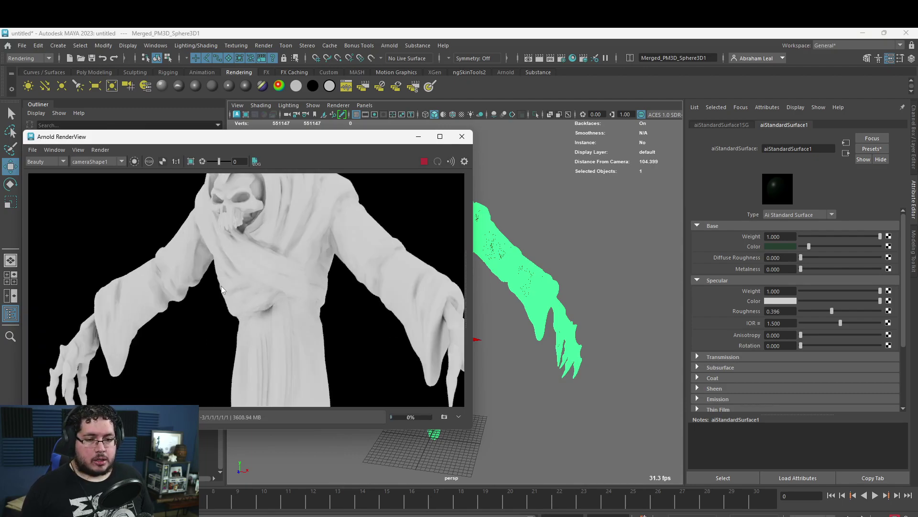
pyautogui.scroll(-3, 223, 285)
pyautogui.scroll(2, 282, 288)
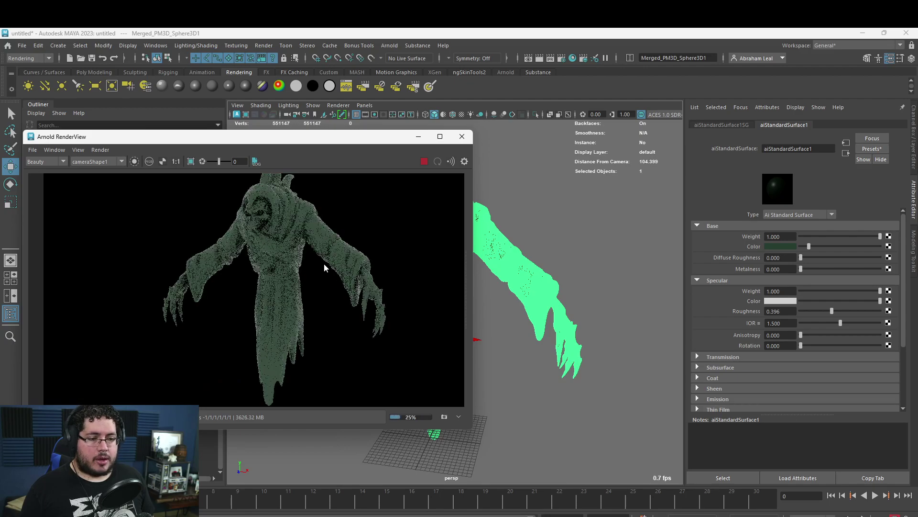
# Examine the green reaper render for noise across the robe, skull and arms.
pyautogui.scroll(3, 301, 248)
pyautogui.scroll(-3, 302, 248)
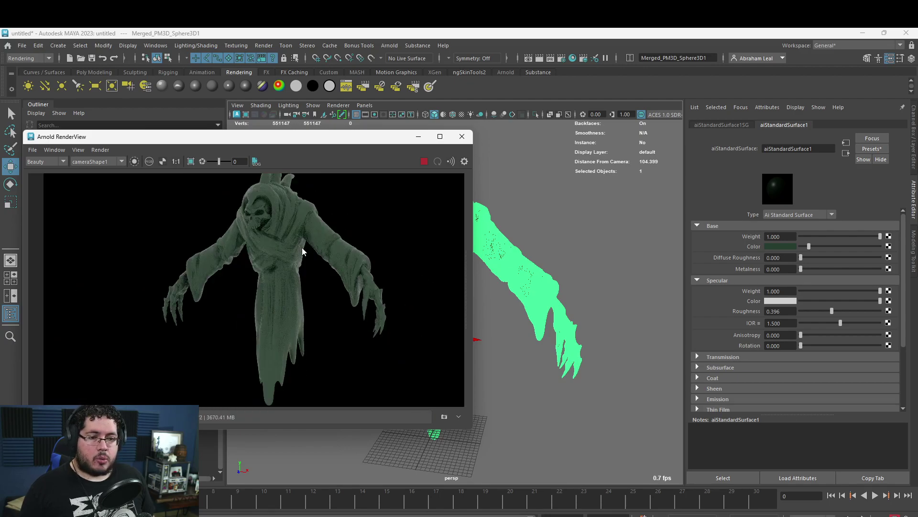
pyautogui.scroll(4, 306, 203)
pyautogui.scroll(-3, 280, 268)
pyautogui.scroll(3, 334, 239)
pyautogui.scroll(2, 217, 251)
pyautogui.scroll(-4, 249, 243)
pyautogui.scroll(2, 263, 247)
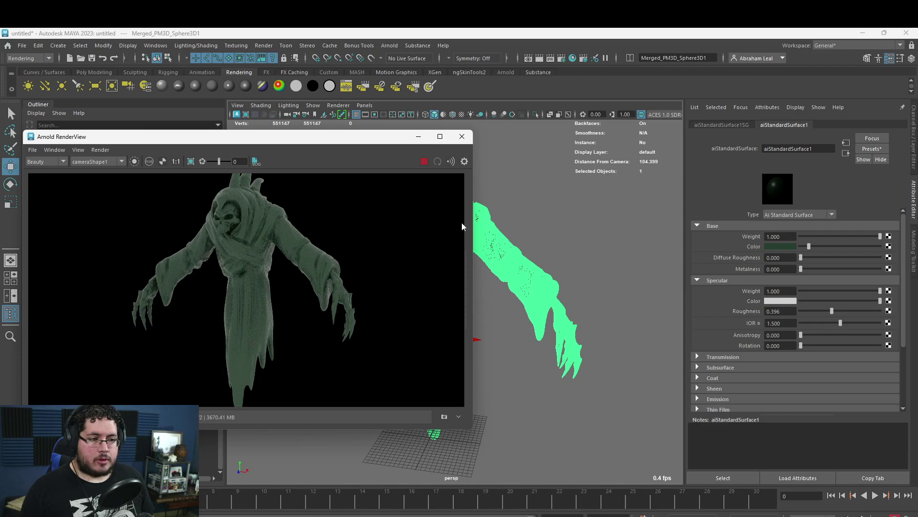
# Expand the RenderView's imager pane and add a Denoiser Oidn imager.
pyautogui.moveTo(404, 273); pyautogui.dragTo(286, 275)
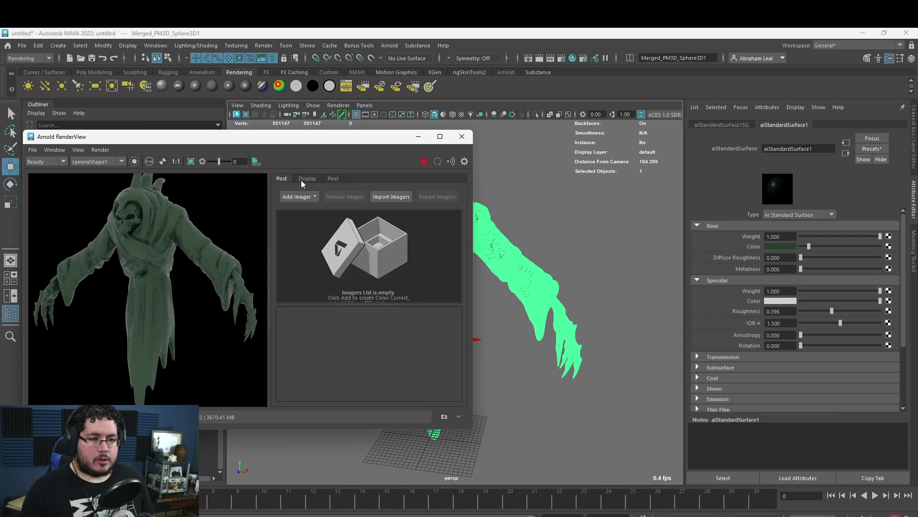
pyautogui.click(309, 197)
pyautogui.click(320, 237)
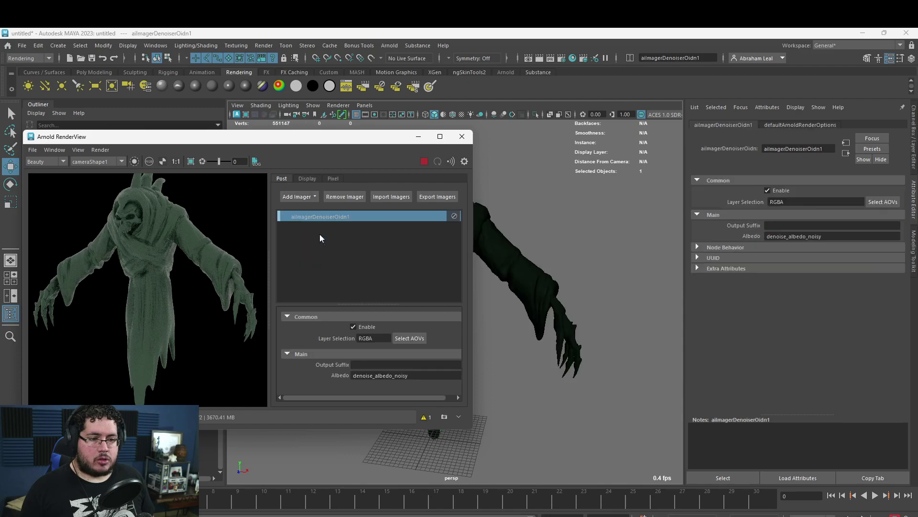
# Disable the Oidn denoiser imager and remove it from the imagers list.
pyautogui.click(454, 216)
pyautogui.rightClick(409, 220)
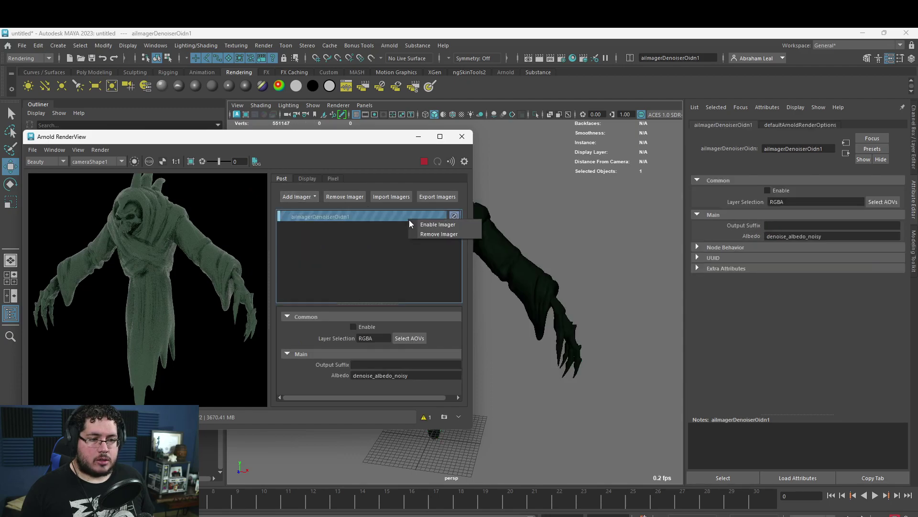
pyautogui.click(424, 234)
# Add a Denoiser Optix imager to the render and inspect the smoothed skull and robe.
pyautogui.click(311, 196)
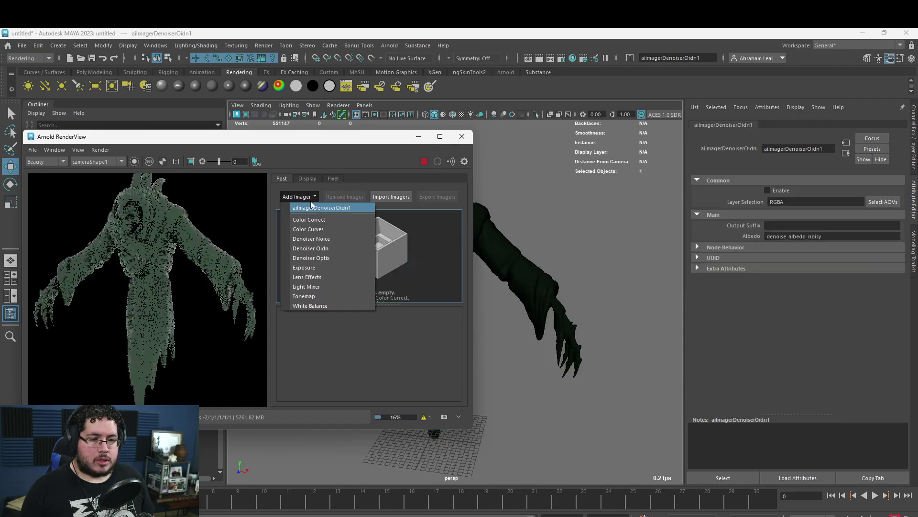
pyautogui.click(315, 256)
pyautogui.scroll(4, 125, 225)
pyautogui.scroll(-4, 168, 243)
pyautogui.scroll(4, 154, 237)
pyautogui.moveTo(154, 238)
pyautogui.mouseDown(button='middle')
pyautogui.moveTo(105, 279)
pyautogui.moveTo(140, 246)
pyautogui.mouseUp(button='middle')
pyautogui.scroll(-4, 148, 247)
pyautogui.scroll(3, 148, 247)
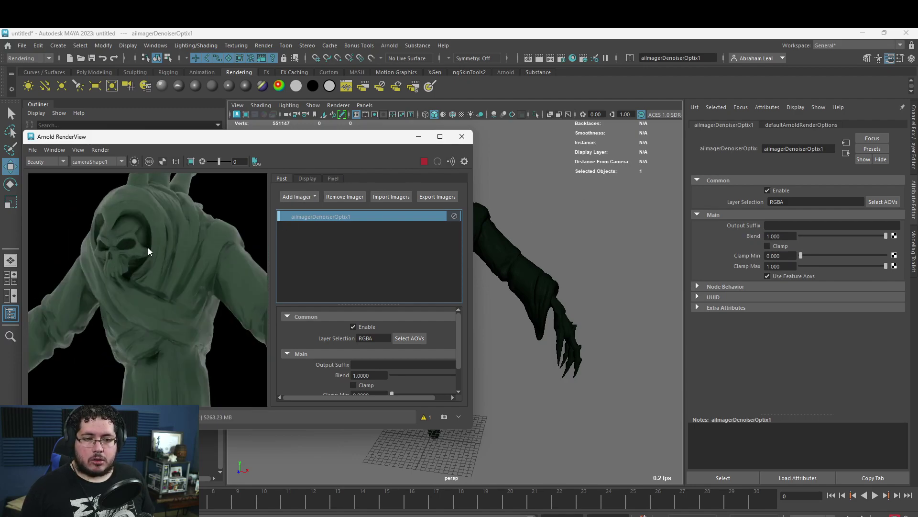
# Stop the Arnold render and select the reaper mesh in the viewport.
pyautogui.click(425, 160)
pyautogui.click(492, 238)
pyautogui.rightClick(487, 239)
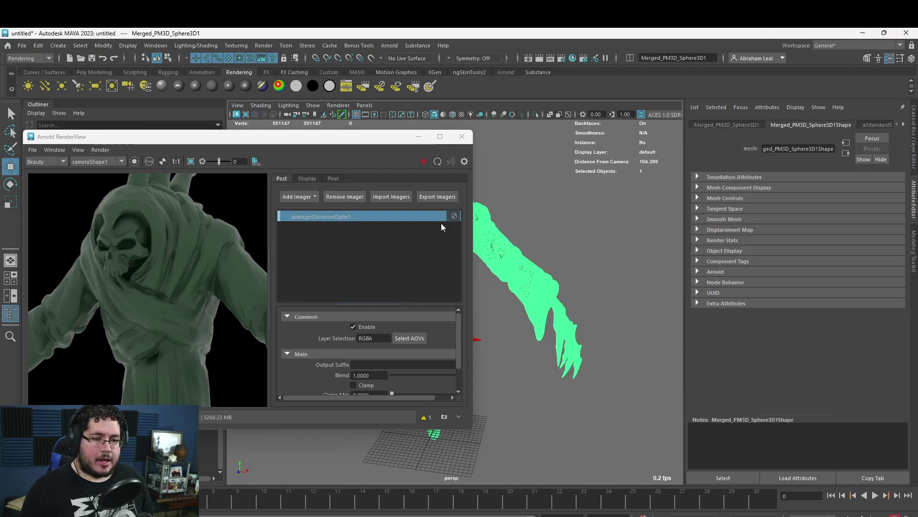
# Enlarge the Arnold RenderView and save the green full-body render to the Desktop as Color.
pyautogui.doubleClick(213, 137)
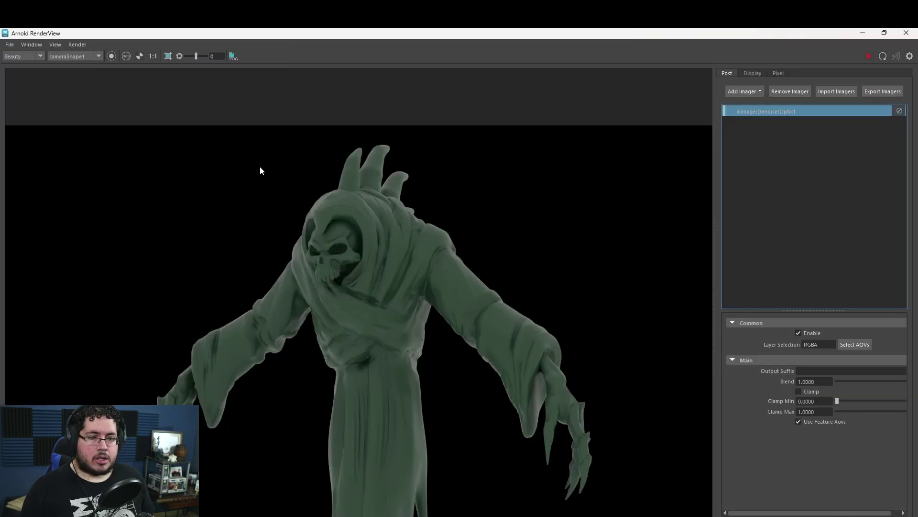
pyautogui.click(9, 44)
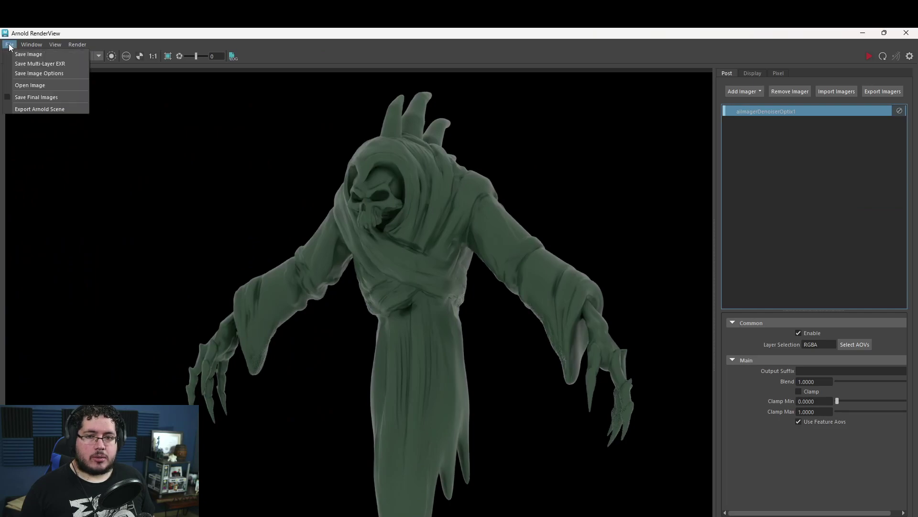
pyautogui.click(36, 56)
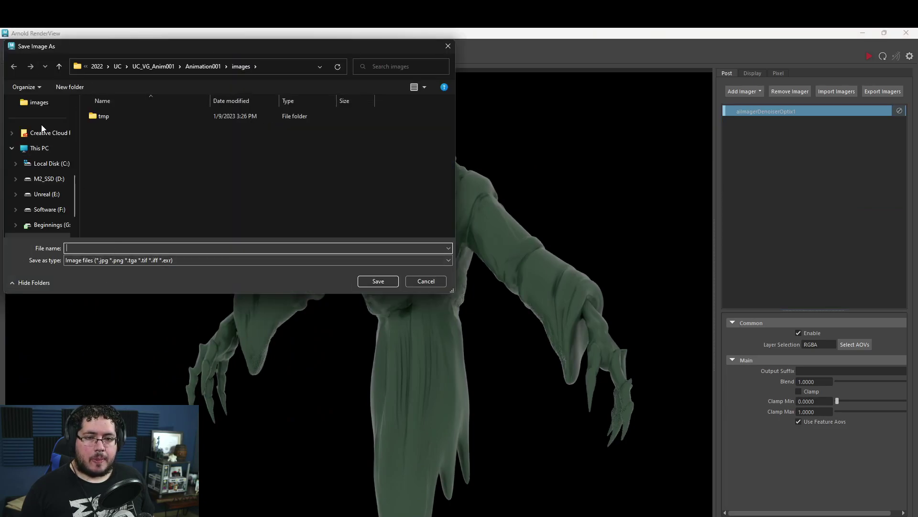
pyautogui.scroll(2, 44, 167)
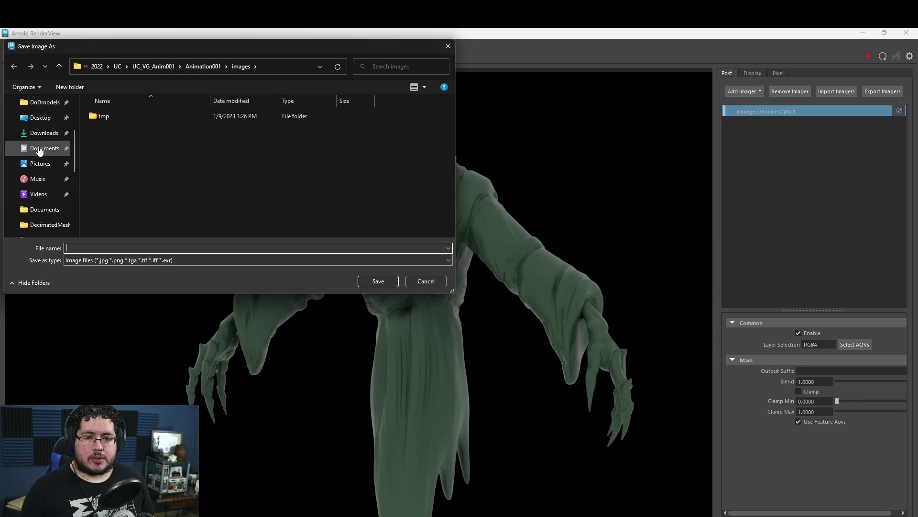
pyautogui.click(40, 117)
pyautogui.write('Color')
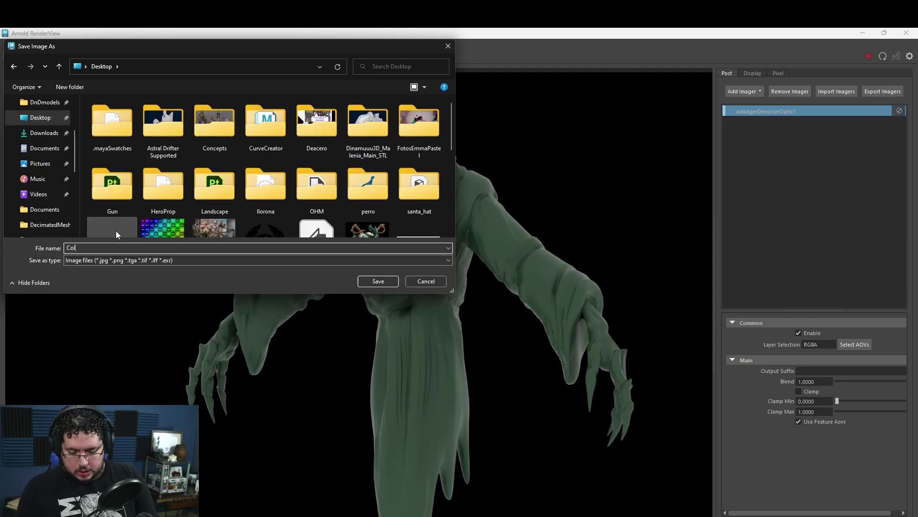
pyautogui.press('Return')
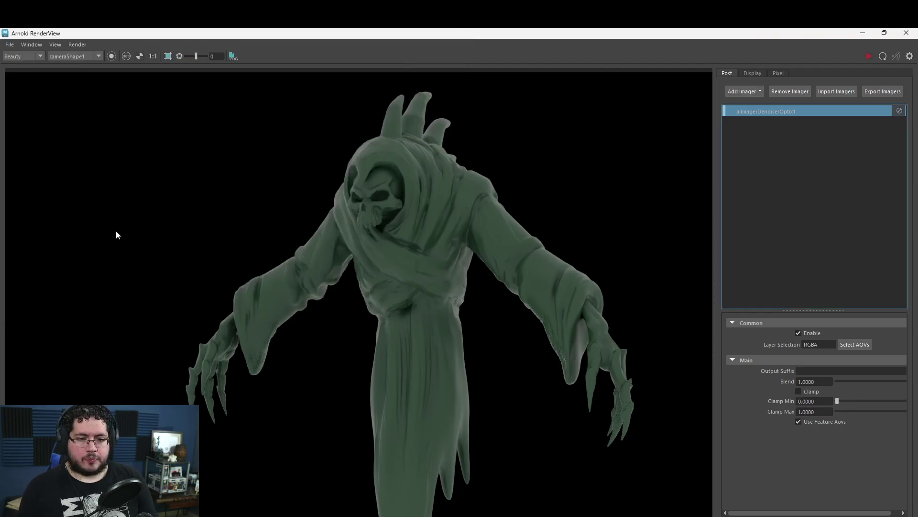
# Assign the existing aiAmbientOcclusion material to the reaper mesh and restart the Arnold render.
pyautogui.click(861, 34)
pyautogui.moveTo(465, 230); pyautogui.dragTo(550, 485, button='right')
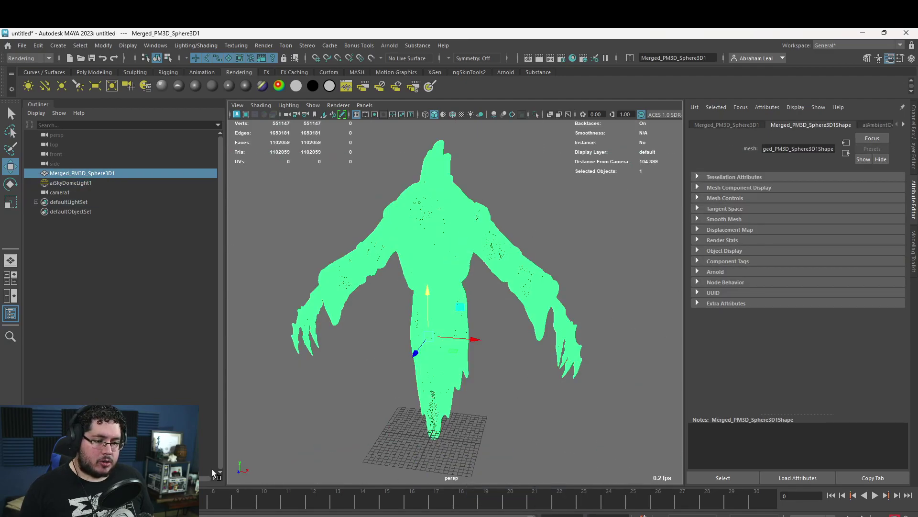
pyautogui.hotkey('alt', 'Tab')
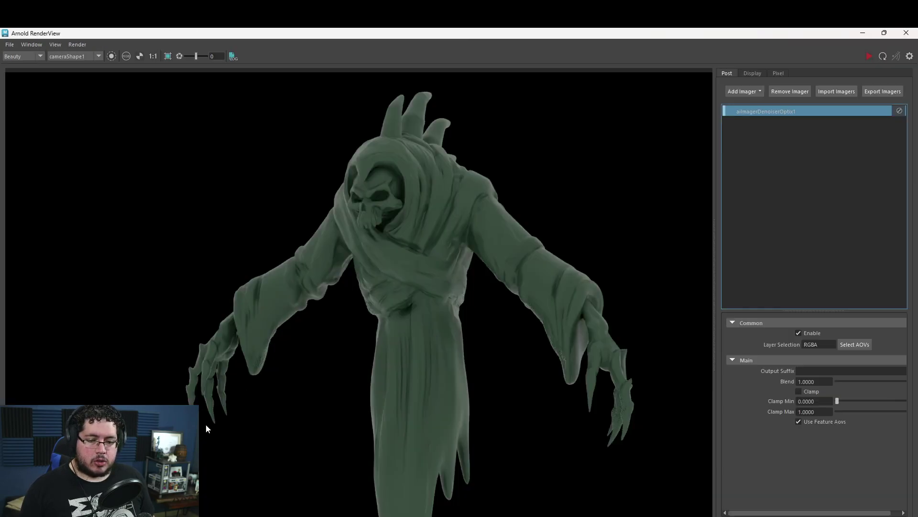
pyautogui.click(869, 57)
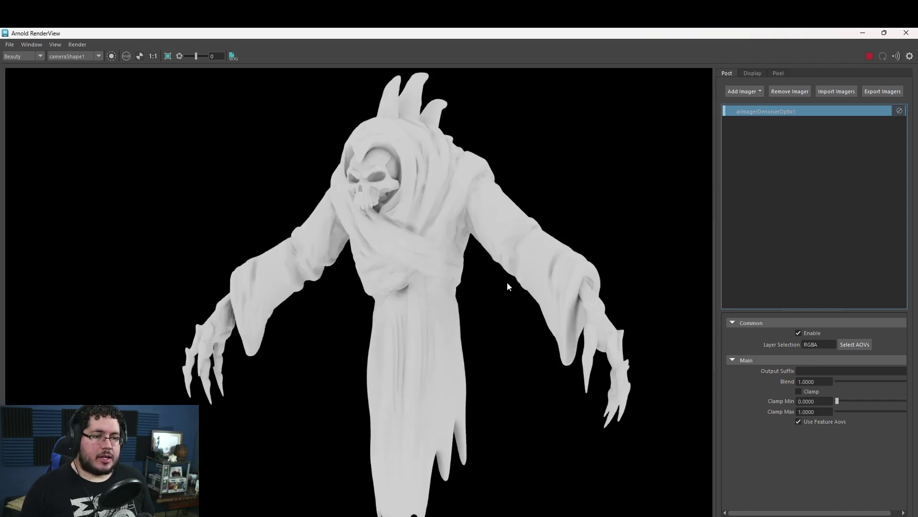
pyautogui.scroll(-1, 389, 240)
# Save the full-body ambient occlusion render to the Desktop as AO.
pyautogui.click(10, 46)
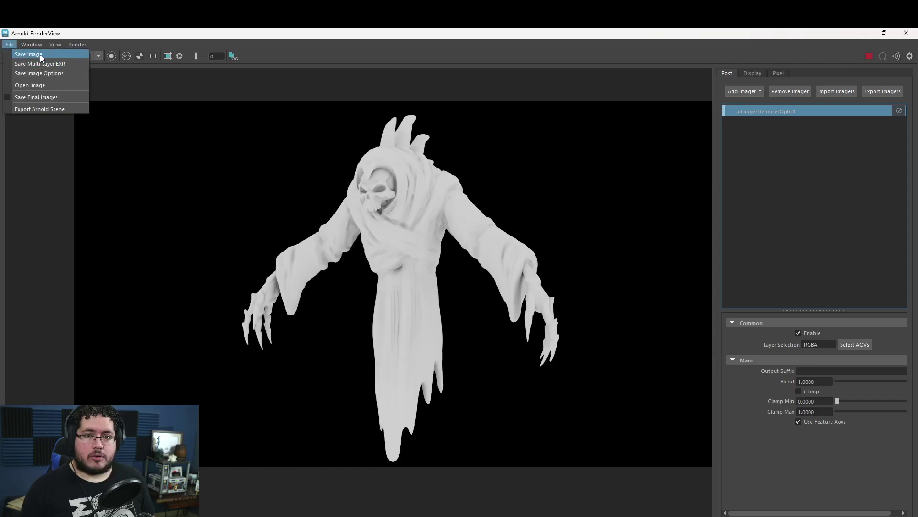
pyautogui.click(39, 55)
pyautogui.scroll(2, 51, 180)
pyautogui.scroll(5, 50, 180)
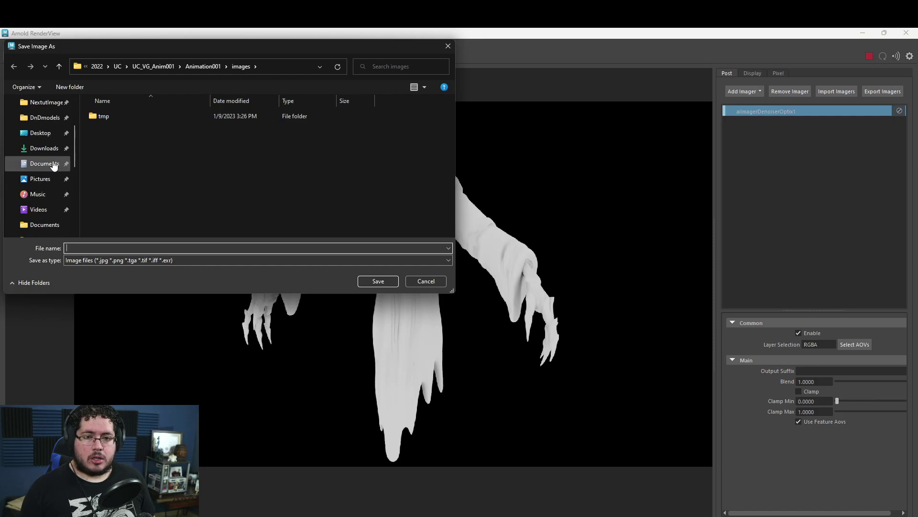
pyautogui.click(42, 194)
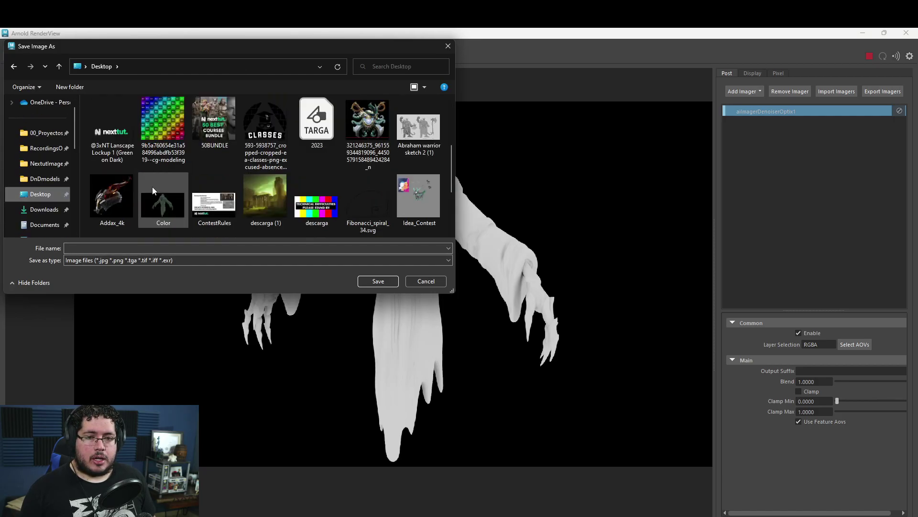
pyautogui.click(168, 213)
pyautogui.press('Return')
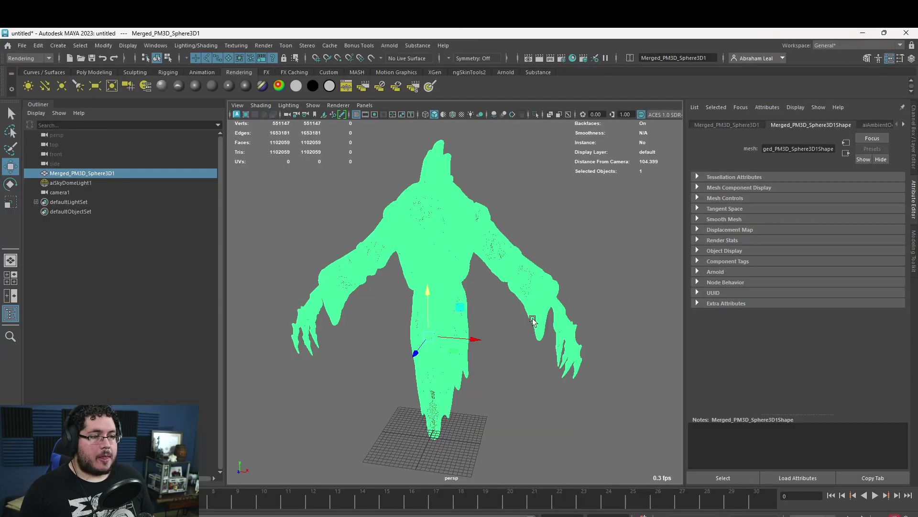
# Stop the render and look through camera1 in the viewport.
pyautogui.click(541, 310)
pyautogui.keyDown('alt'); pyautogui.moveTo(541, 310); pyautogui.dragTo(456, 255); pyautogui.keyUp('alt')
pyautogui.keyDown('alt'); pyautogui.moveTo(455, 255); pyautogui.dragTo(497, 329, button='middle'); pyautogui.keyUp('alt')
pyautogui.keyDown('alt'); pyautogui.moveTo(497, 329); pyautogui.dragTo(547, 331, button='right'); pyautogui.keyUp('alt')
pyautogui.keyDown('alt'); pyautogui.moveTo(547, 331); pyautogui.dragTo(394, 204); pyautogui.keyUp('alt')
pyautogui.click(60, 192)
pyautogui.click(364, 105)
pyautogui.click(395, 143)
# Move camera1 in to frame a close-up of the hooded skull and render it.
pyautogui.keyDown('alt'); pyautogui.moveTo(470, 254); pyautogui.dragTo(482, 268, button='middle'); pyautogui.keyUp('alt')
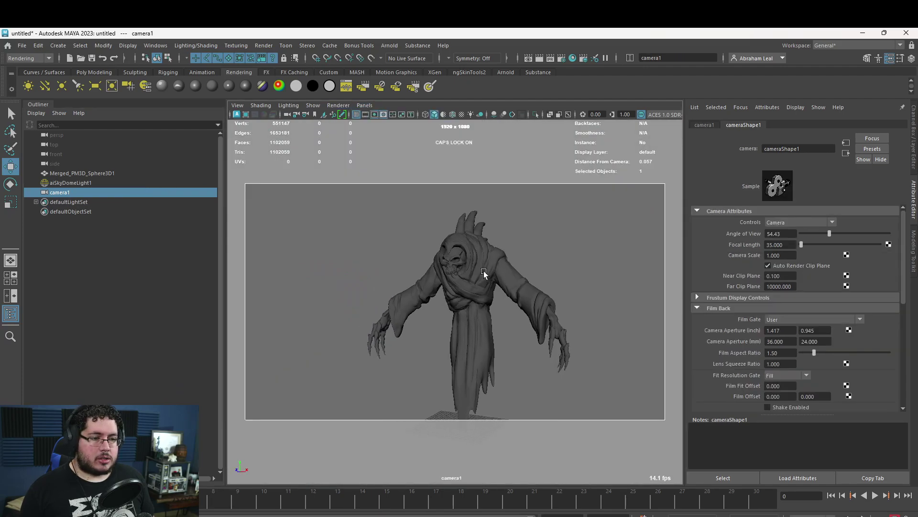
pyautogui.keyDown('alt'); pyautogui.moveTo(483, 268); pyautogui.dragTo(584, 294, button='right'); pyautogui.keyUp('alt')
pyautogui.keyDown('alt'); pyautogui.moveTo(584, 294); pyautogui.dragTo(592, 454, button='middle'); pyautogui.keyUp('alt')
pyautogui.keyDown('alt'); pyautogui.moveTo(549, 363); pyautogui.dragTo(576, 366, button='right'); pyautogui.keyUp('alt')
pyautogui.keyDown('alt'); pyautogui.moveTo(576, 365); pyautogui.dragTo(568, 328); pyautogui.keyUp('alt')
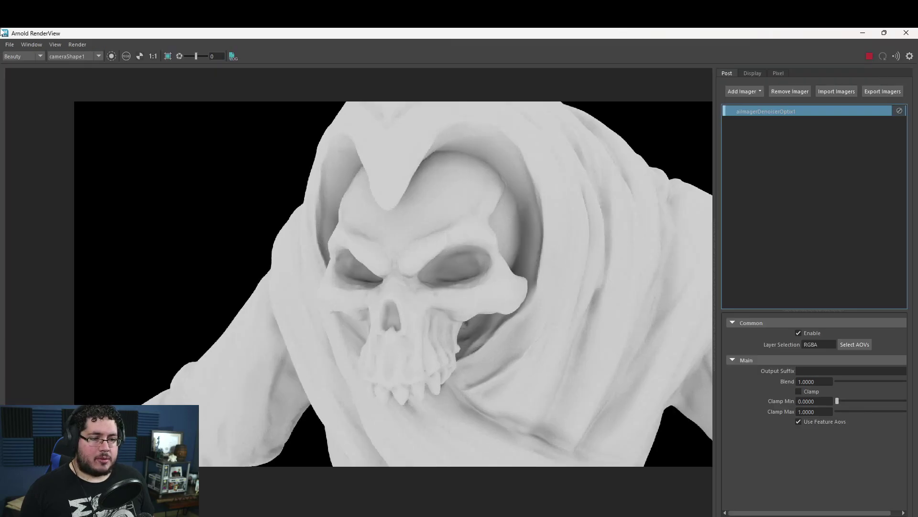
# Save the close-up ambient occlusion render over the existing AO image on the Desktop.
pyautogui.click(9, 44)
pyautogui.click(29, 60)
pyautogui.scroll(5, 23, 171)
pyautogui.click(36, 210)
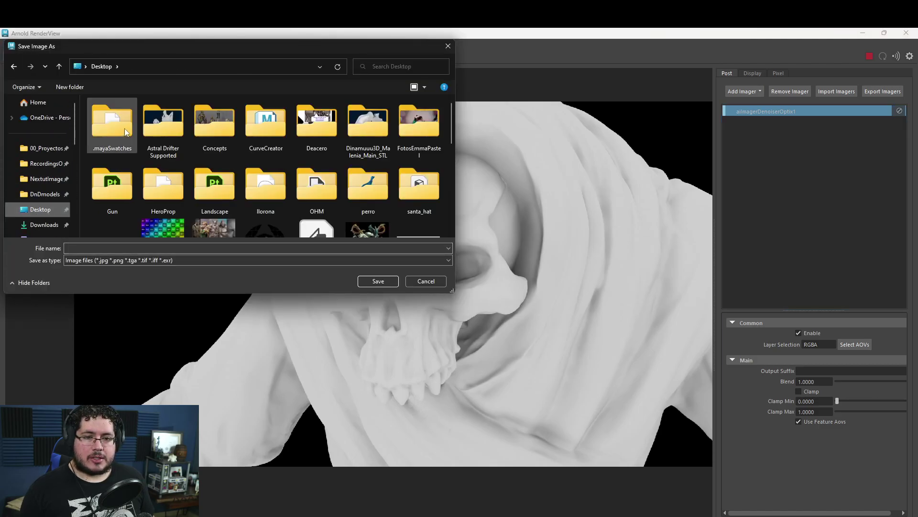
pyautogui.scroll(-5, 144, 153)
pyautogui.click(163, 125)
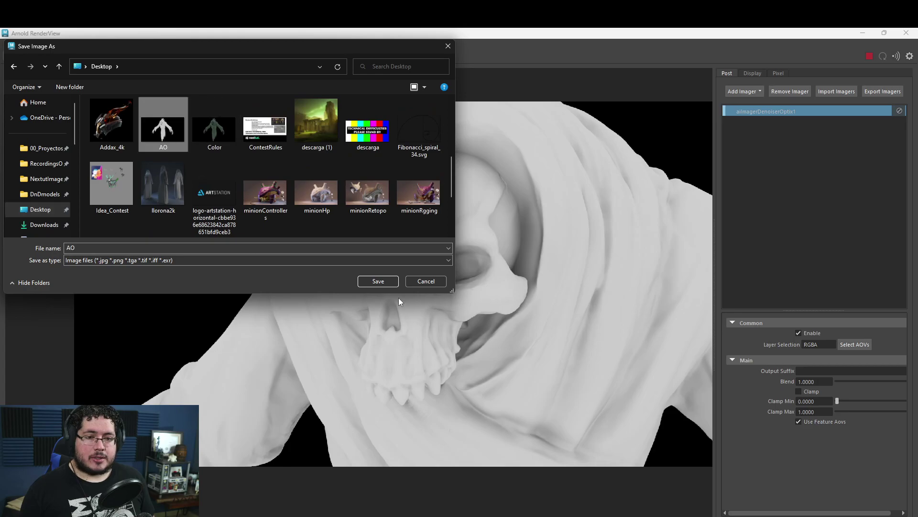
pyautogui.click(378, 281)
pyautogui.click(477, 288)
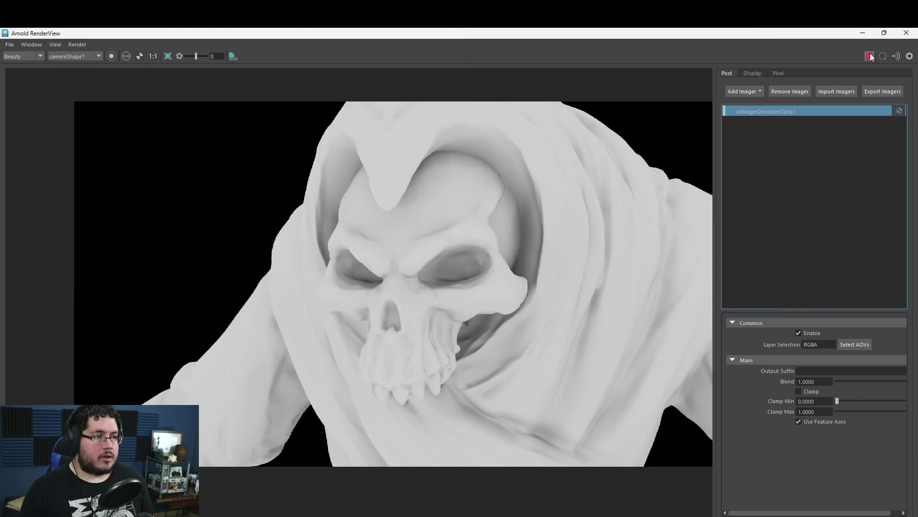
# Assign the existing aiStandardSurface1 material to the reaper mesh and render the close-up.
pyautogui.click(863, 33)
pyautogui.click(512, 269)
pyautogui.rightClick(513, 269)
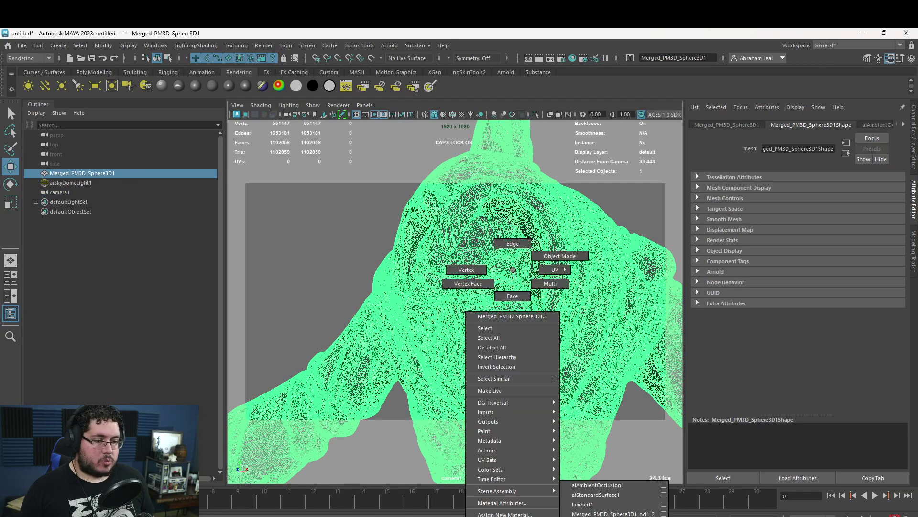
pyautogui.click(595, 494)
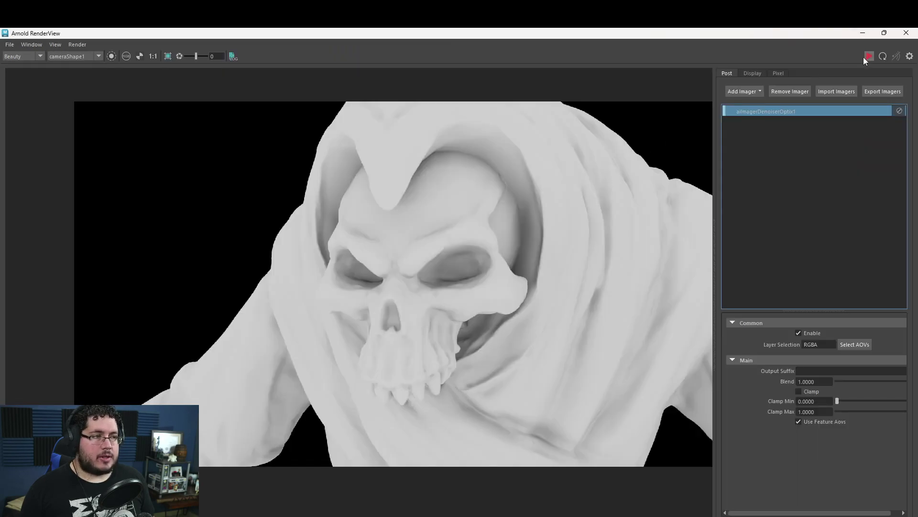
pyautogui.click(865, 58)
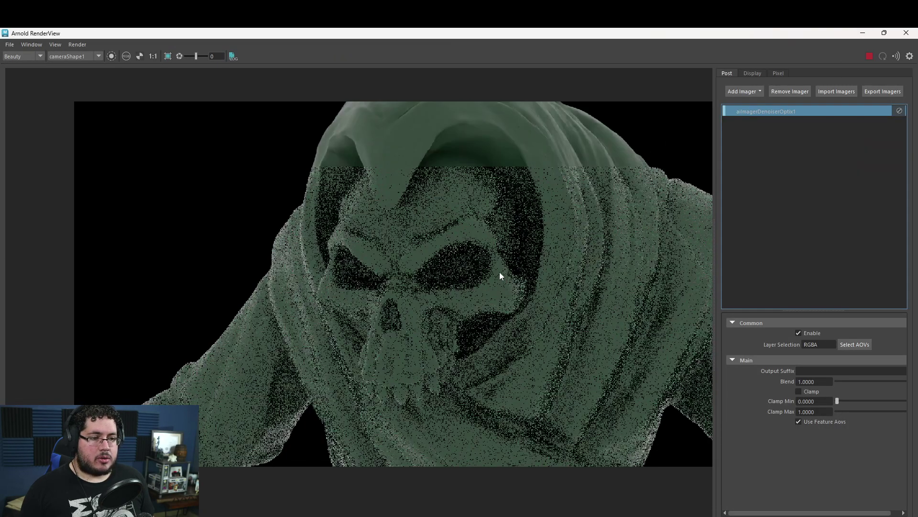
# Save the green close-up render over the existing Color image on the Desktop.
pyautogui.click(10, 44)
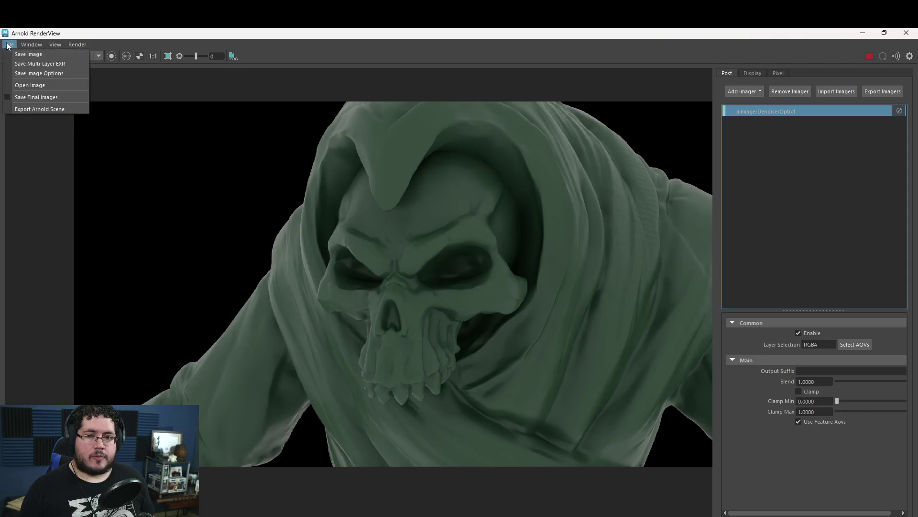
pyautogui.click(36, 53)
pyautogui.scroll(10, 45, 190)
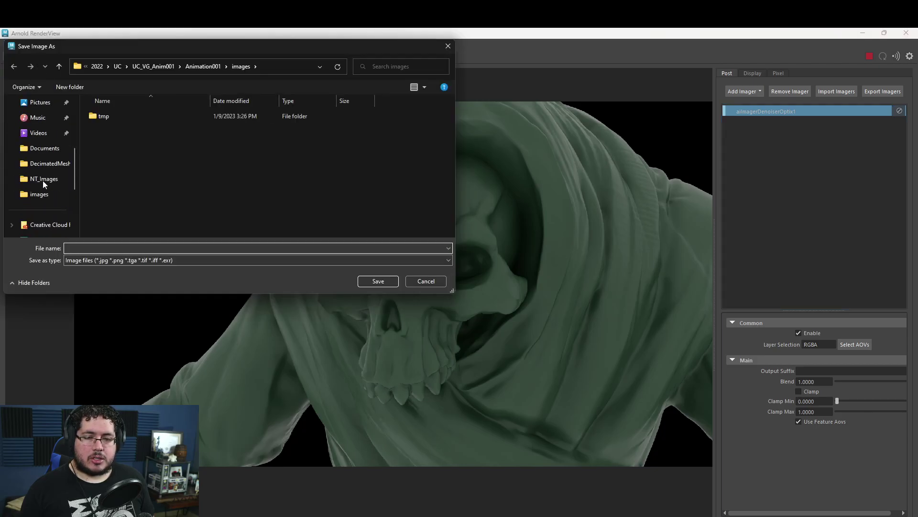
pyautogui.click(38, 118)
pyautogui.scroll(-5, 229, 201)
pyautogui.doubleClick(214, 197)
pyautogui.click(481, 290)
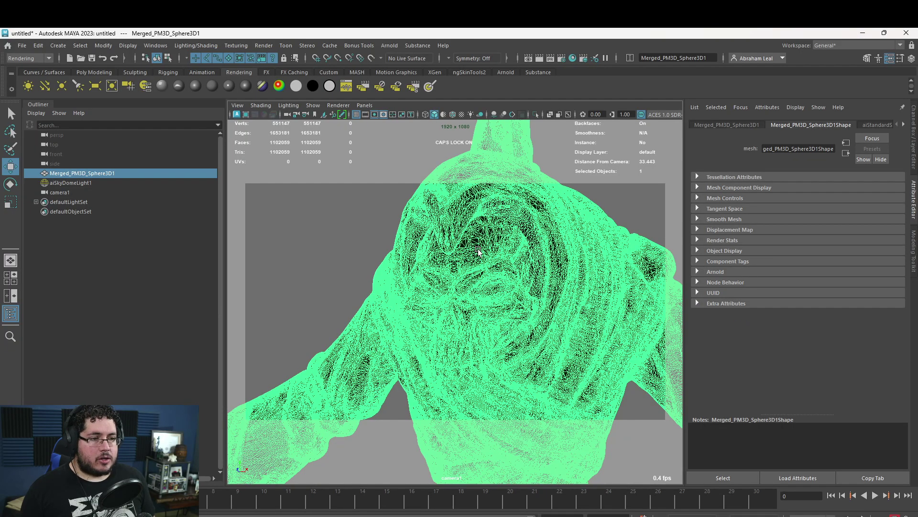
# Assign a new Arnold aiUtility material to the reaper mesh and set its Color Mode to Normal.
pyautogui.rightClick(480, 252)
pyautogui.click(470, 495)
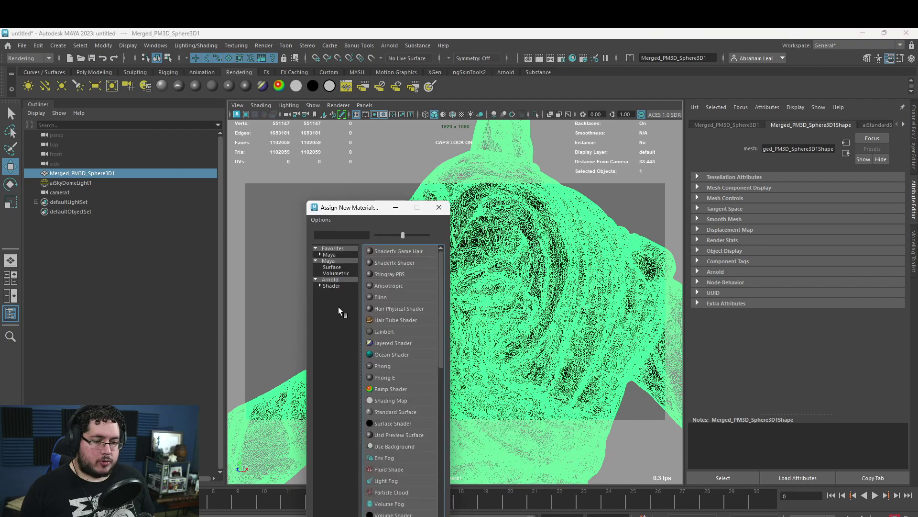
pyautogui.click(330, 279)
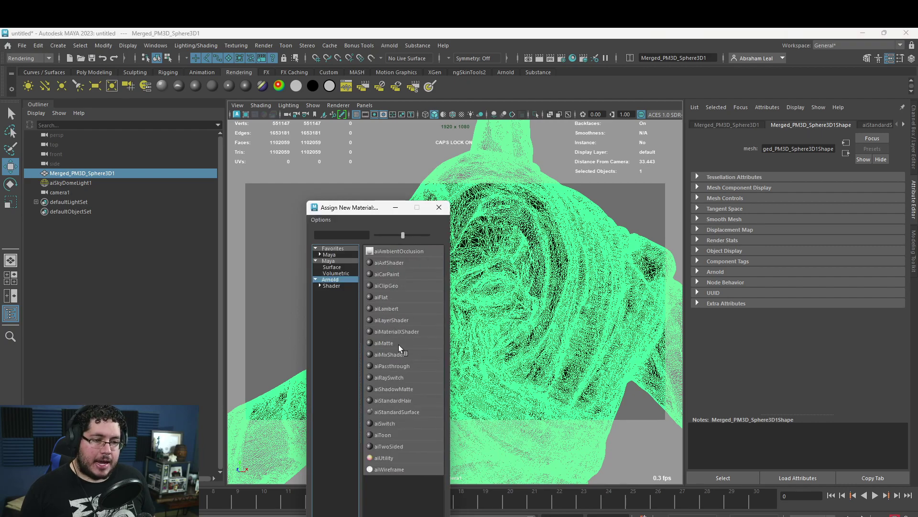
pyautogui.click(393, 458)
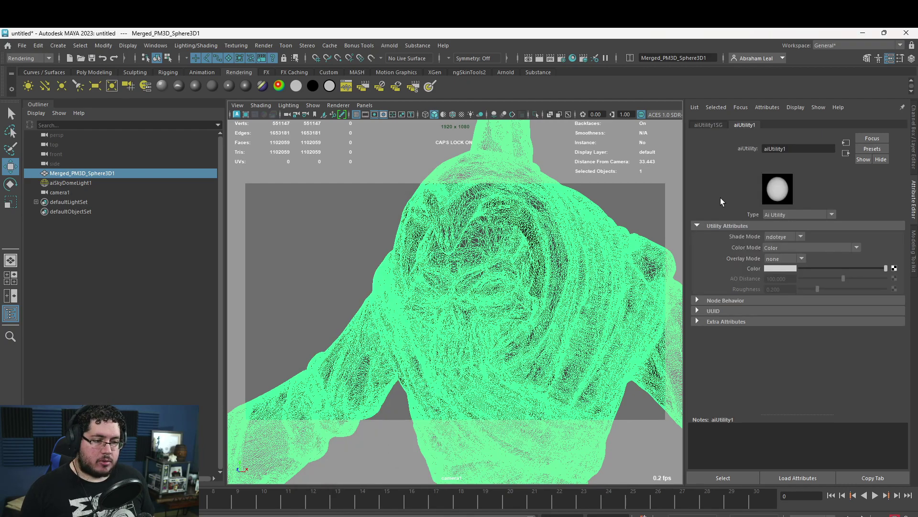
pyautogui.click(777, 247)
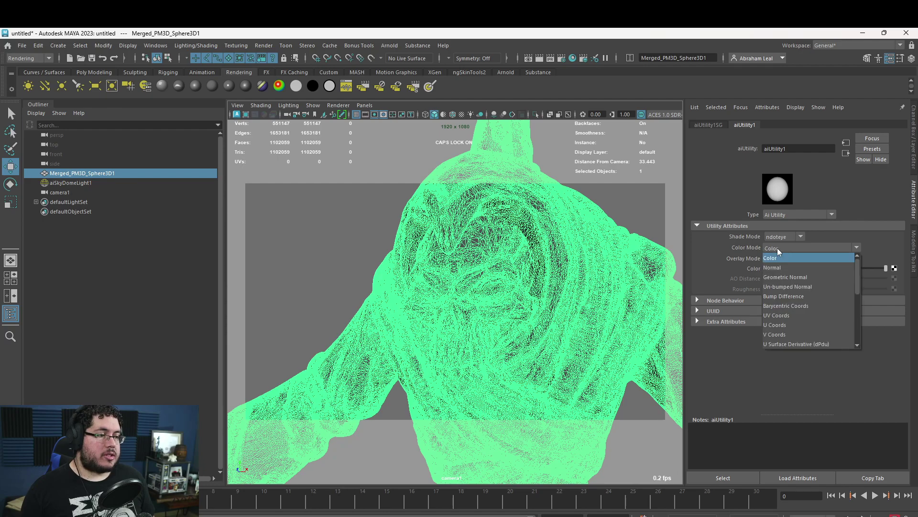
pyautogui.click(779, 268)
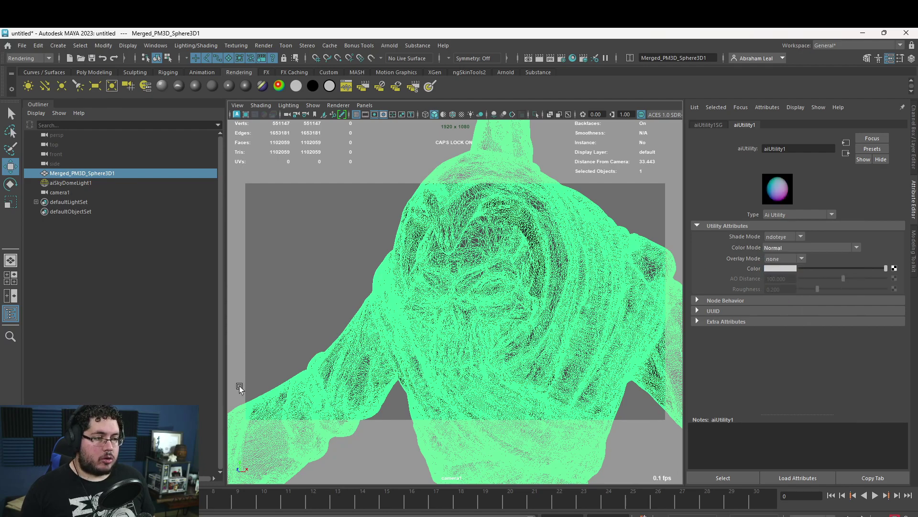
# Render the close-up with the normal-colored aiUtility material and inspect the skull and hood.
pyautogui.hotkey('alt', 'Tab')
pyautogui.click(868, 56)
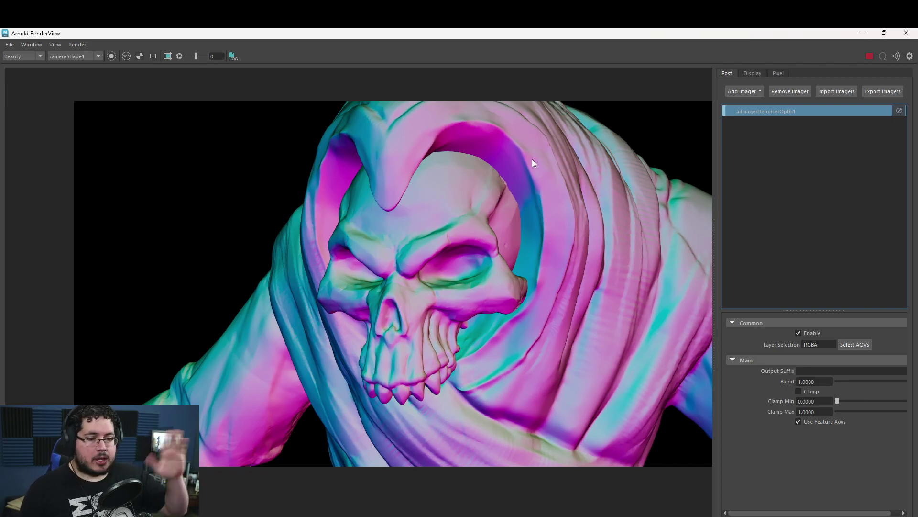
pyautogui.scroll(-1, 487, 256)
pyautogui.scroll(1, 487, 257)
pyautogui.moveTo(526, 300); pyautogui.dragTo(500, 294, button='middle')
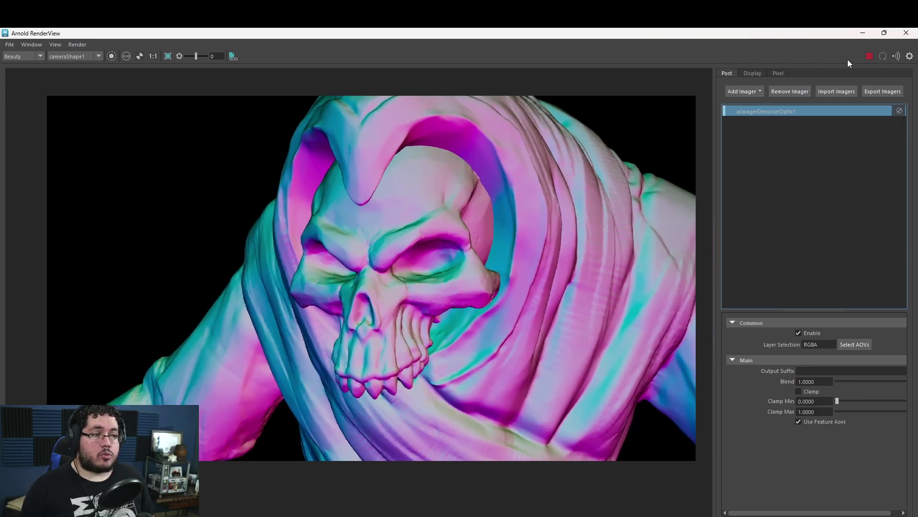
# Save the normal-colored close-up render to the Desktop as Normal.
pyautogui.click(9, 44)
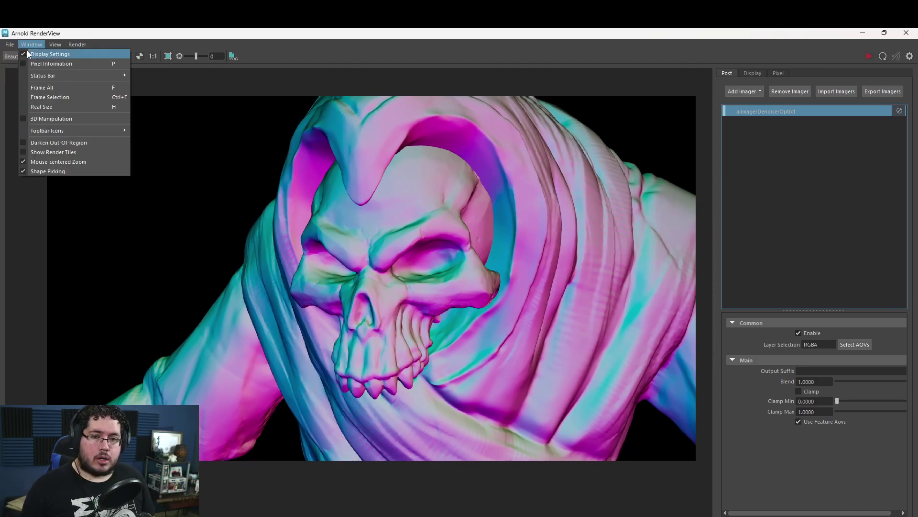
pyautogui.click(19, 55)
pyautogui.scroll(6, 48, 158)
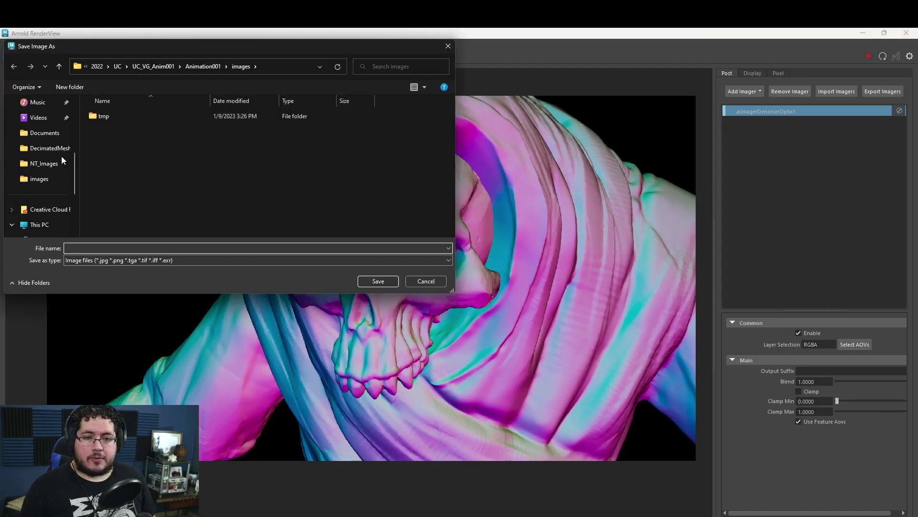
pyautogui.click(34, 152)
pyautogui.scroll(-8, 225, 176)
pyautogui.click(211, 135)
pyautogui.doubleClick(103, 243)
pyautogui.write('nORMAL')
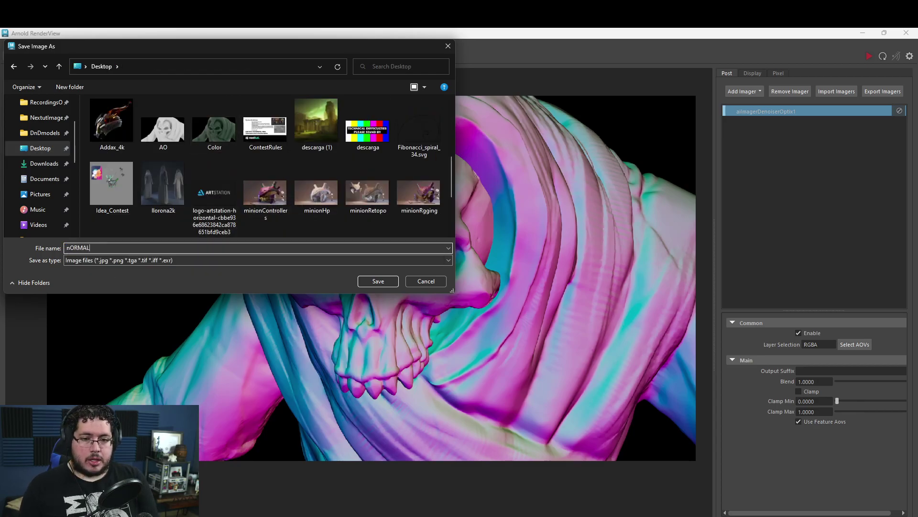
pyautogui.press('BackSpace')
pyautogui.press('BackSpace')
pyautogui.write('nO')
pyautogui.press('BackSpace')
pyautogui.press('BackSpace')
pyautogui.write('Normal')
pyautogui.press('Return')
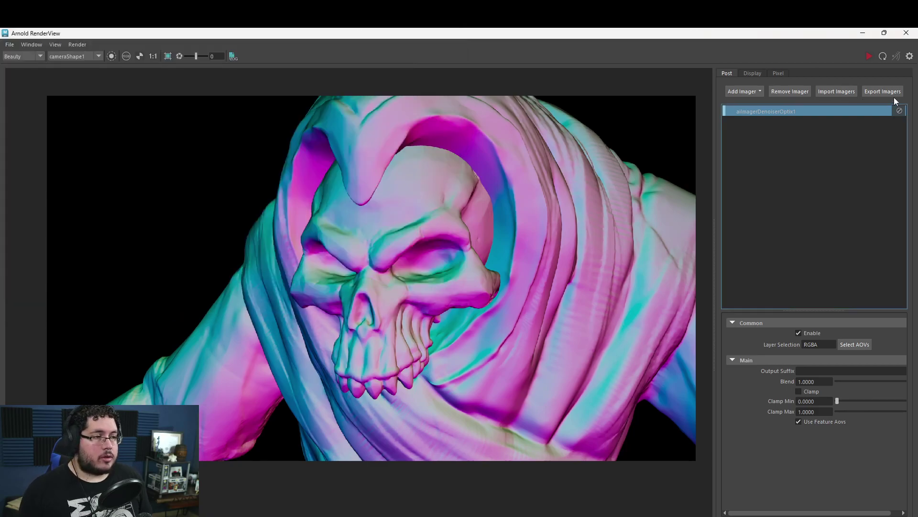
# Set the aiUtility material's Color Mode to UV Coords and render the close-up with it.
pyautogui.click(863, 34)
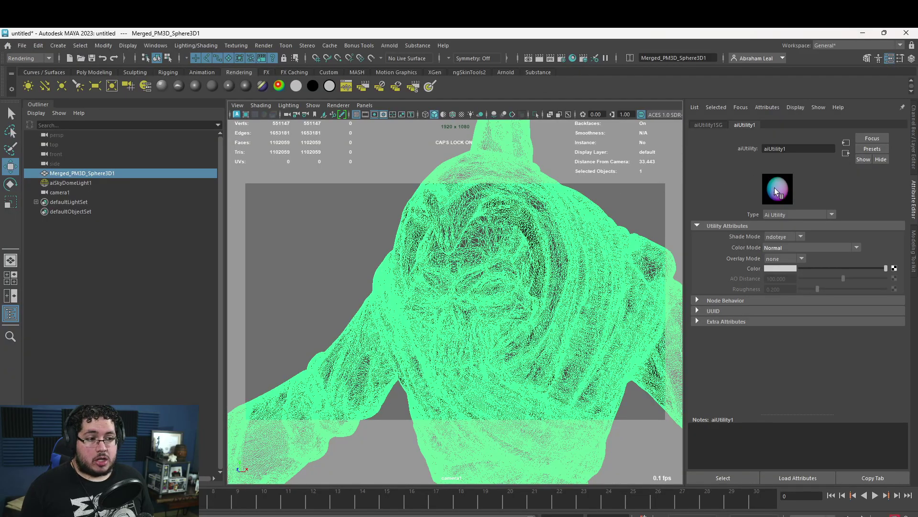
pyautogui.click(784, 239)
pyautogui.click(785, 240)
pyautogui.click(788, 247)
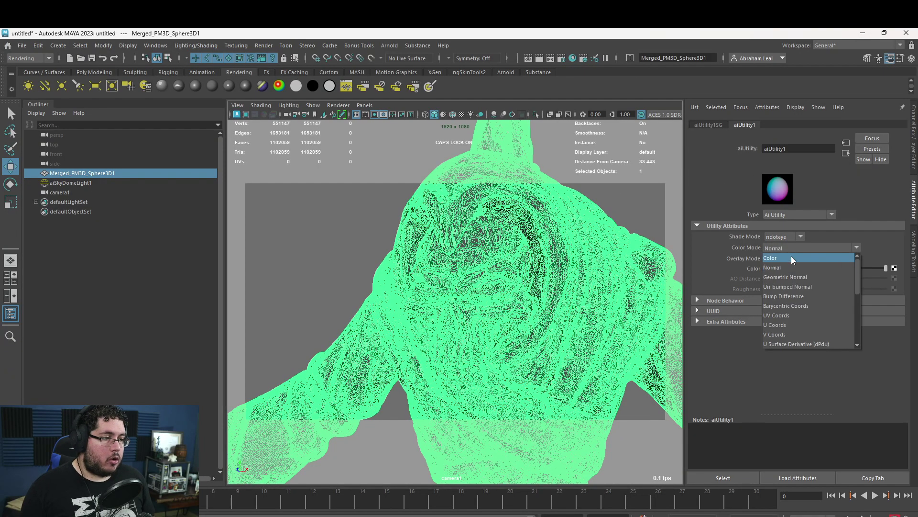
pyautogui.click(787, 315)
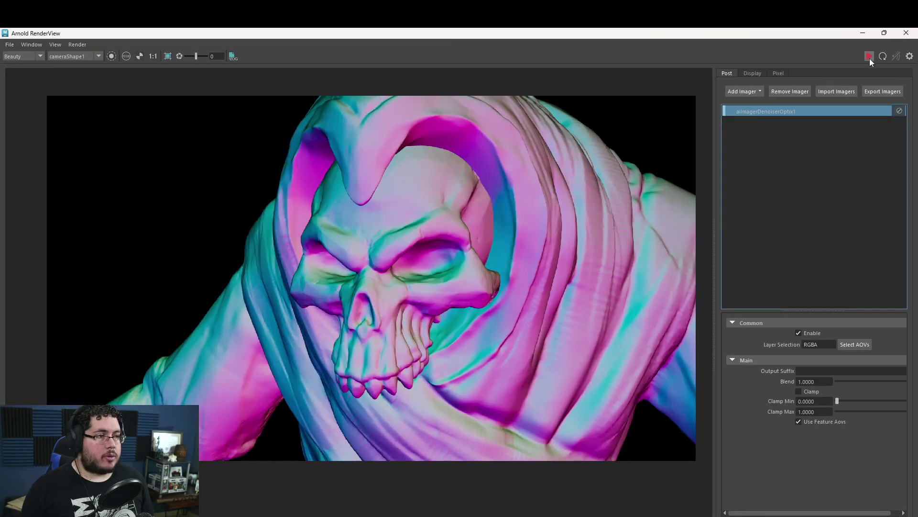
pyautogui.click(869, 57)
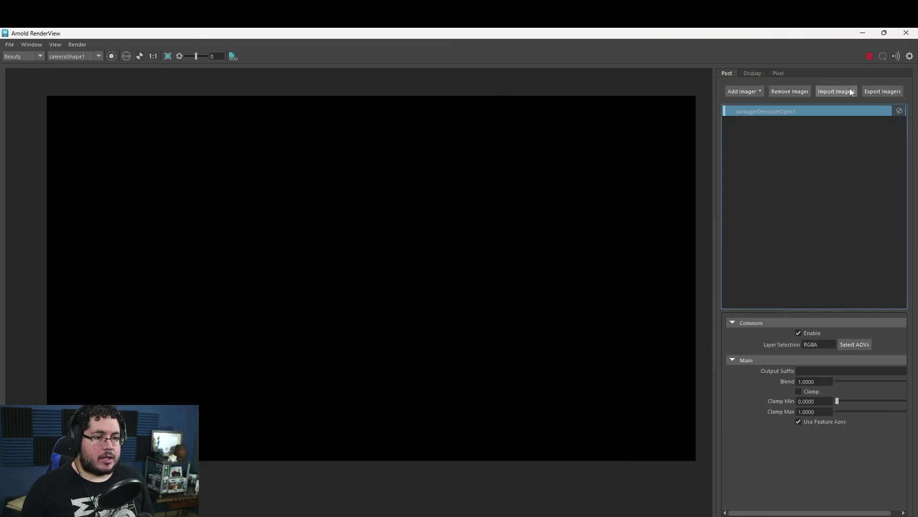
# Switch to the Modeling menu set and apply a Camera-based UV projection to the reaper mesh.
pyautogui.click(863, 35)
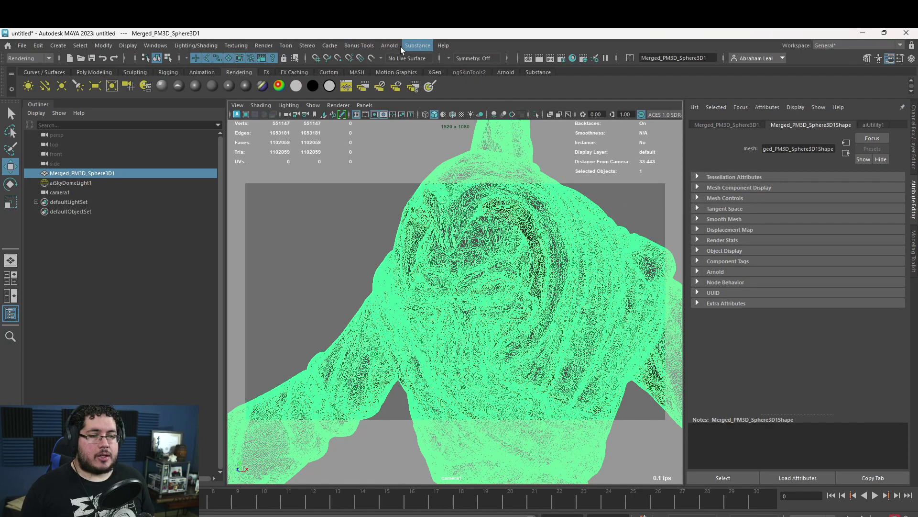
pyautogui.click(18, 57)
pyautogui.click(33, 67)
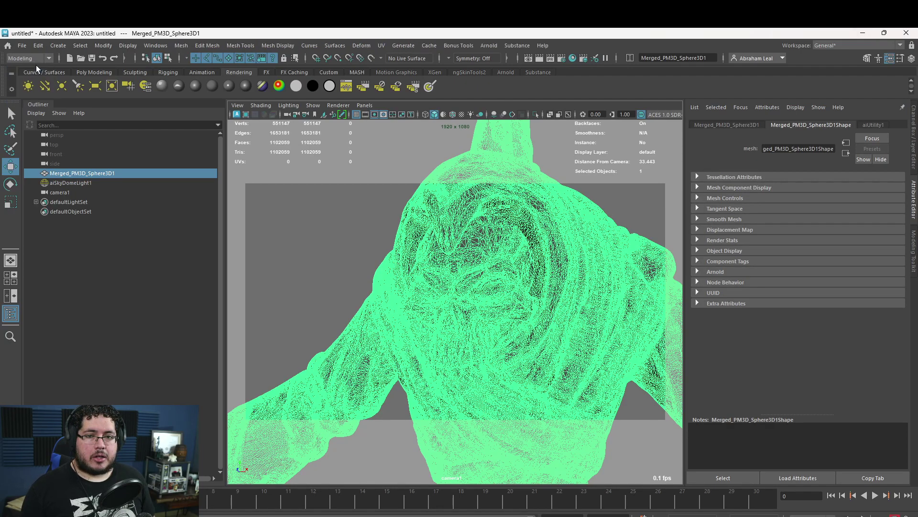
pyautogui.click(382, 45)
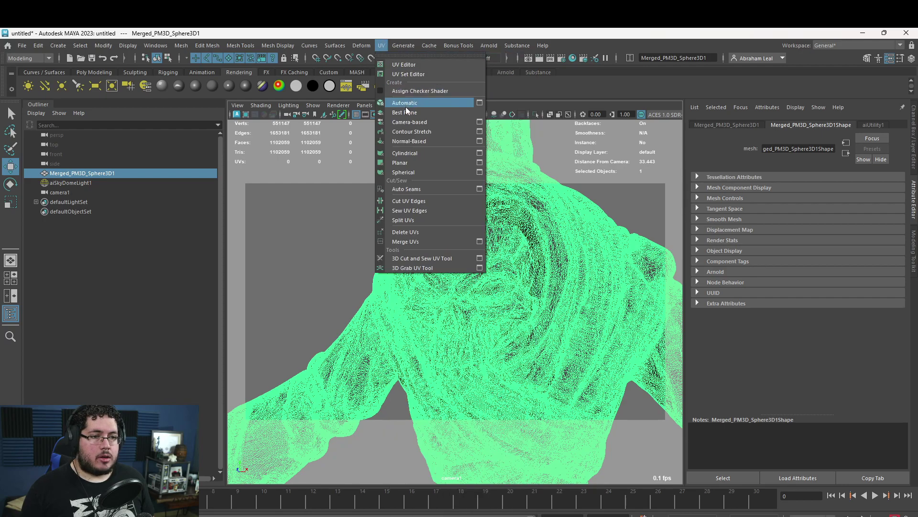
pyautogui.click(406, 121)
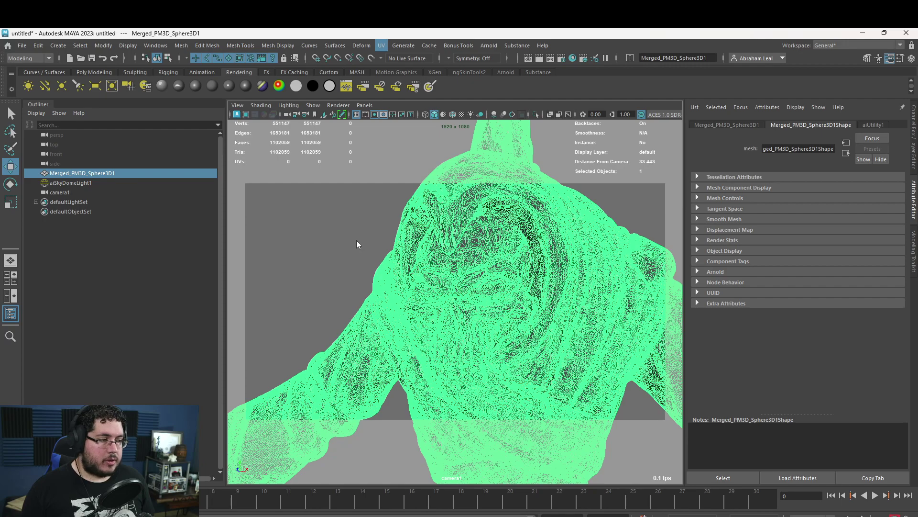
# Render the close-up with the projected UV Coords shading and inspect the skull and the hood folds.
pyautogui.press('F8')
pyautogui.click(396, 223)
pyautogui.click(430, 229)
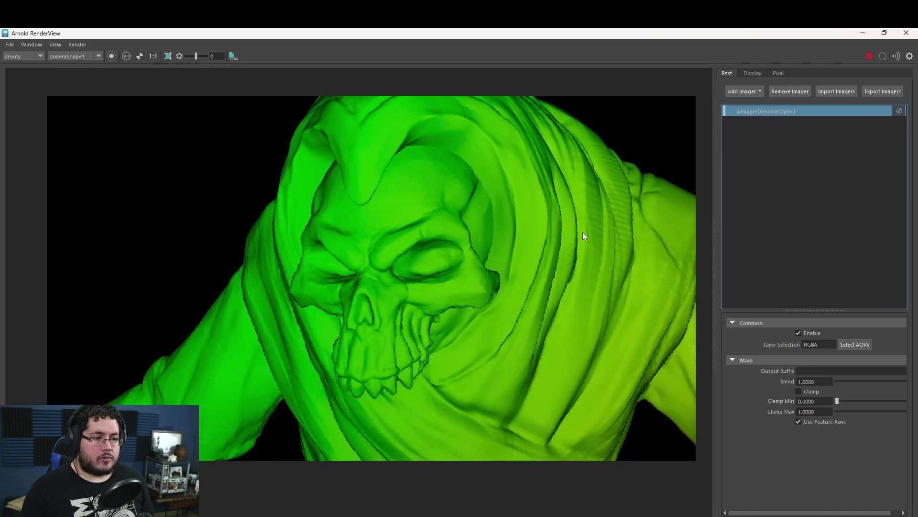
pyautogui.scroll(2, 567, 265)
pyautogui.scroll(-2, 566, 271)
pyautogui.scroll(2, 565, 262)
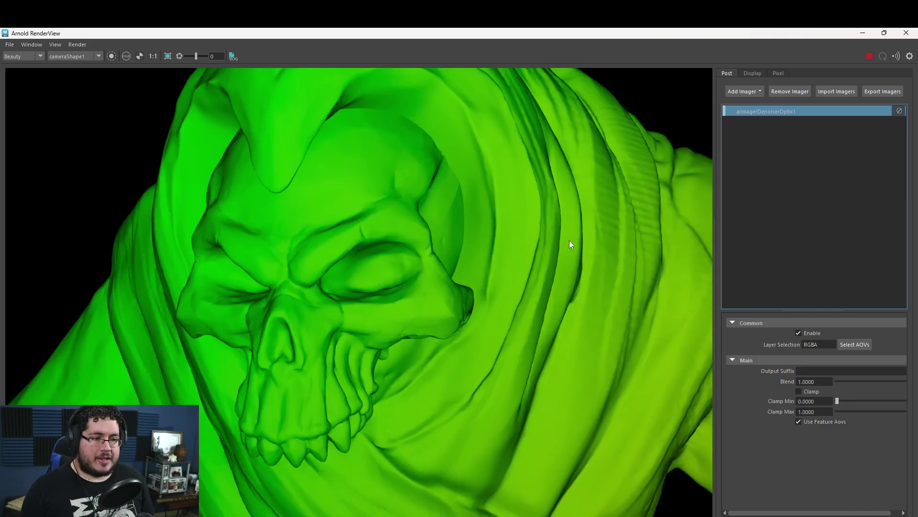
pyautogui.scroll(-3, 570, 246)
pyautogui.scroll(4, 576, 274)
pyautogui.scroll(-3, 242, 287)
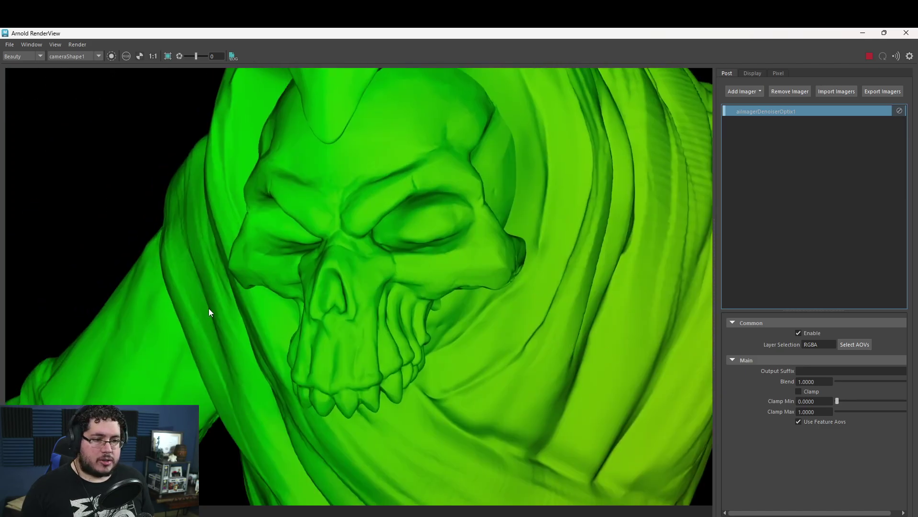
pyautogui.scroll(2, 447, 301)
# Stop the interactive render and save the UV-colored image to the Desktop as Util.
pyautogui.click(869, 56)
pyautogui.click(9, 45)
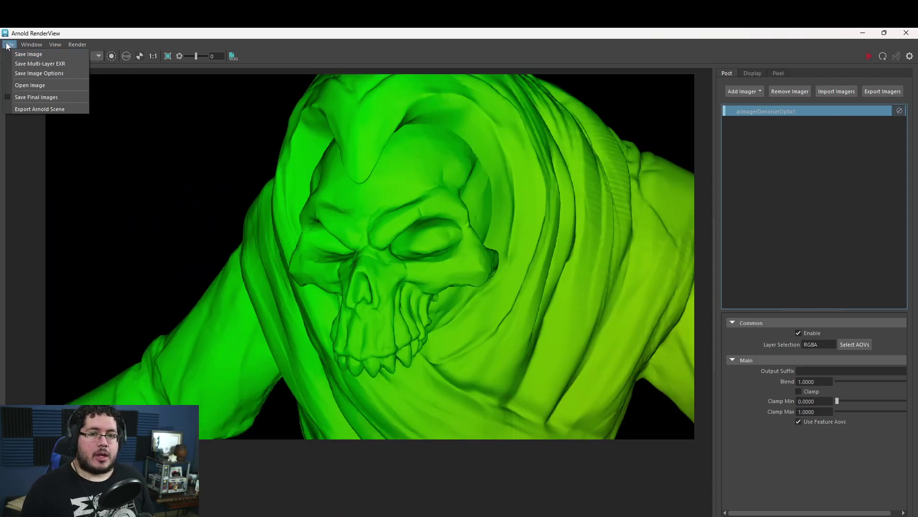
pyautogui.click(24, 55)
pyautogui.scroll(5, 24, 143)
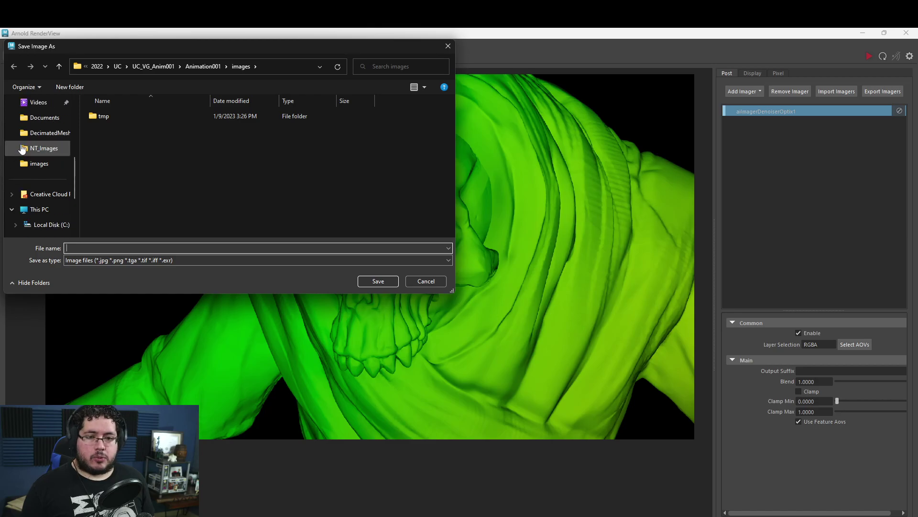
pyautogui.click(41, 212)
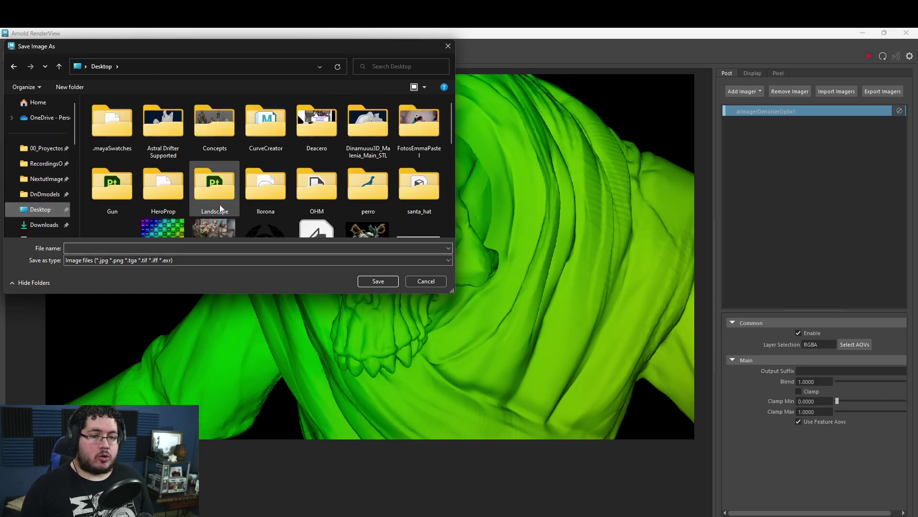
pyautogui.scroll(-5, 220, 201)
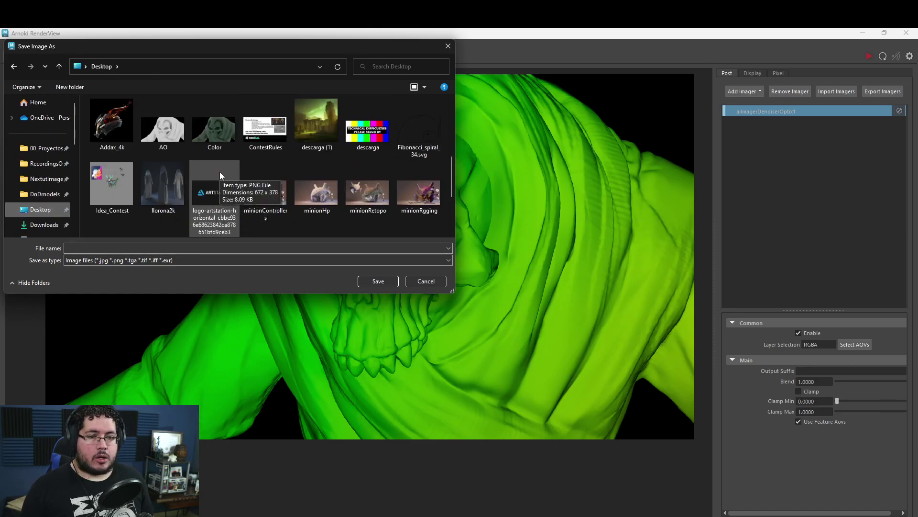
pyautogui.click(227, 144)
pyautogui.click(142, 244)
pyautogui.write('Util')
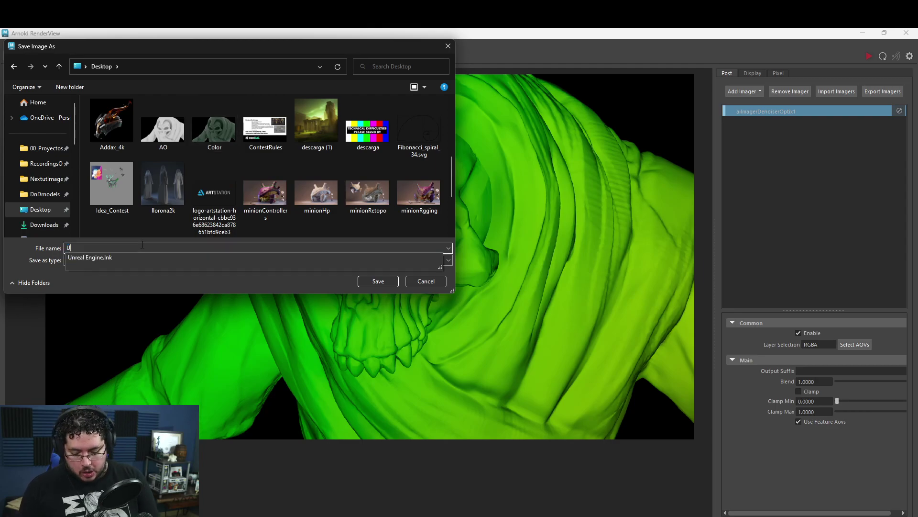
pyautogui.press('Return')
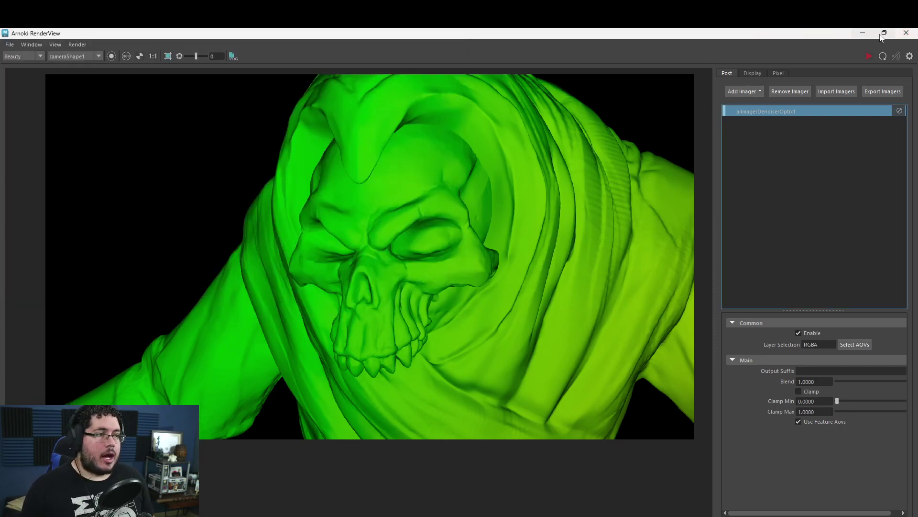
# Close the render windows, set the aiUtility1 Color Mode to Color and change its color to turquoise.
pyautogui.click(902, 34)
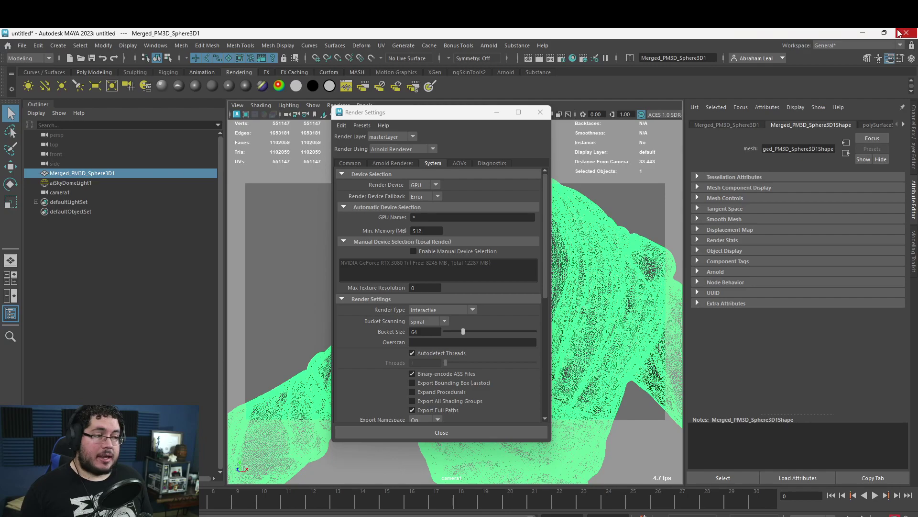
pyautogui.click(556, 111)
pyautogui.click(889, 124)
pyautogui.click(903, 124)
pyautogui.click(873, 124)
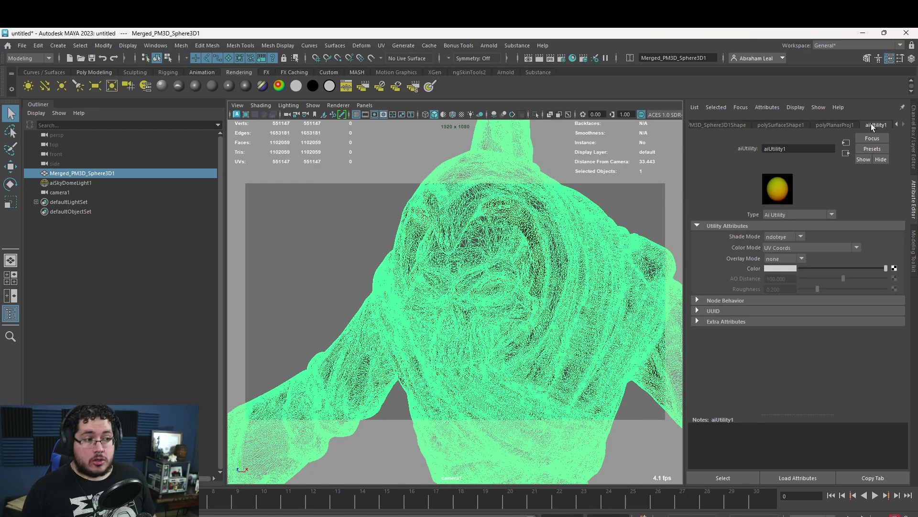
pyautogui.click(815, 248)
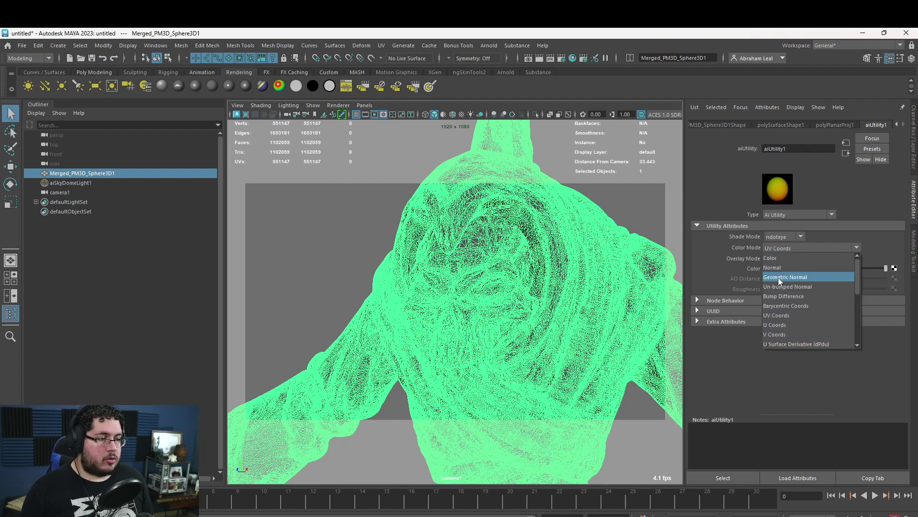
pyautogui.click(783, 258)
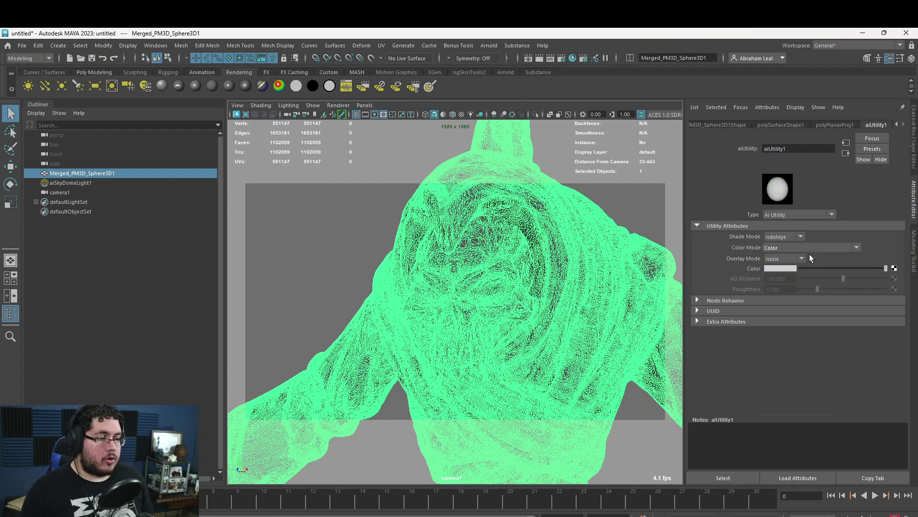
pyautogui.click(787, 270)
pyautogui.click(783, 244)
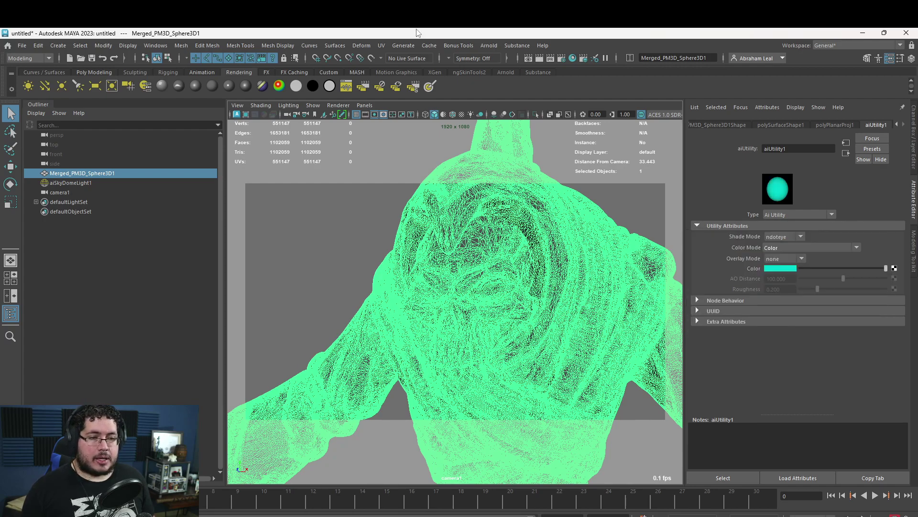
# Render the close-up in the Arnold RenderView to check the turquoise flat-colored material.
pyautogui.click(489, 45)
pyautogui.click(504, 61)
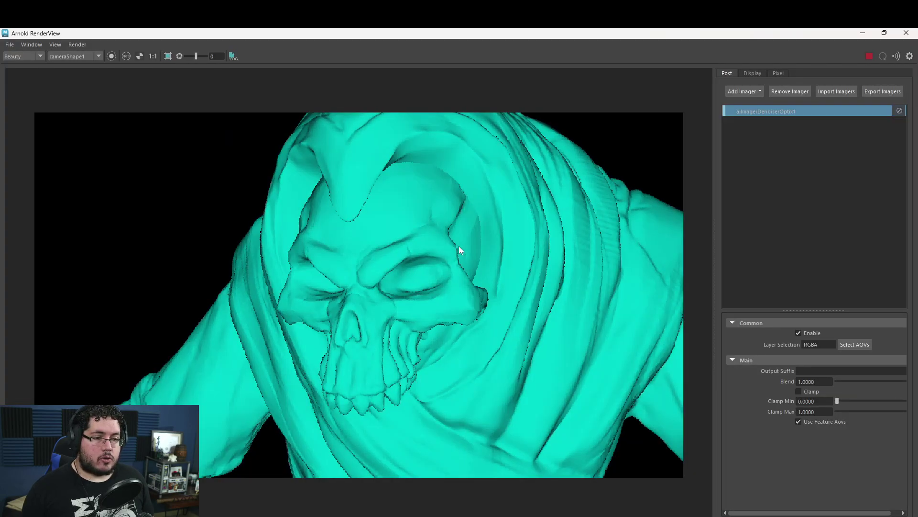
pyautogui.click(863, 33)
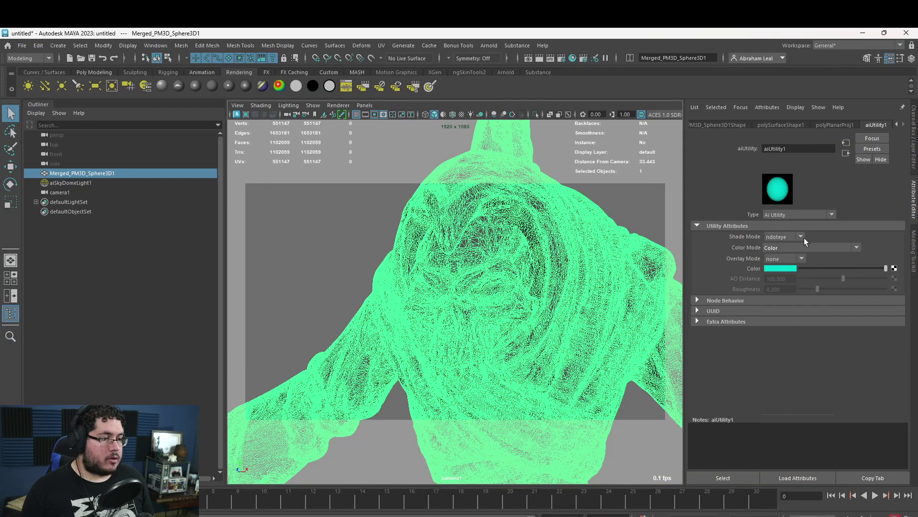
# Set the aiUtility material's Color Mode to Object ID and view the resulting render.
pyautogui.click(791, 254)
pyautogui.click(792, 244)
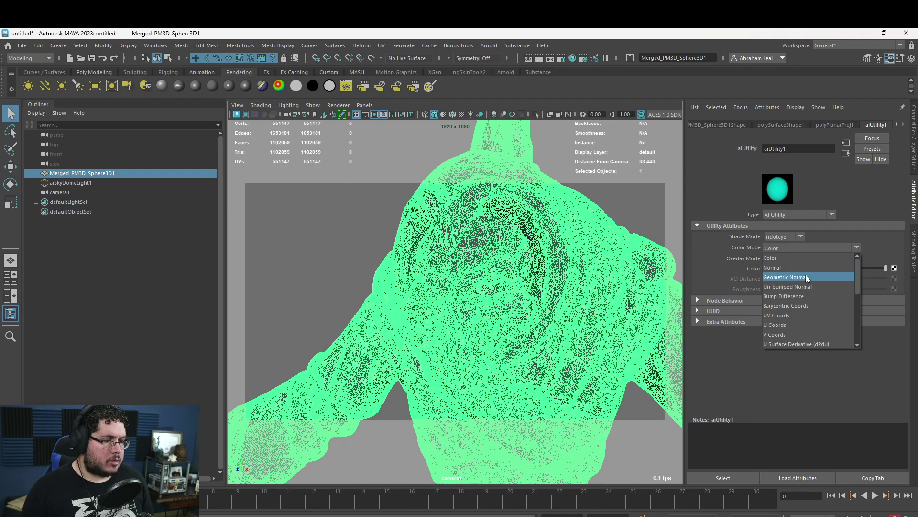
pyautogui.scroll(-3, 803, 293)
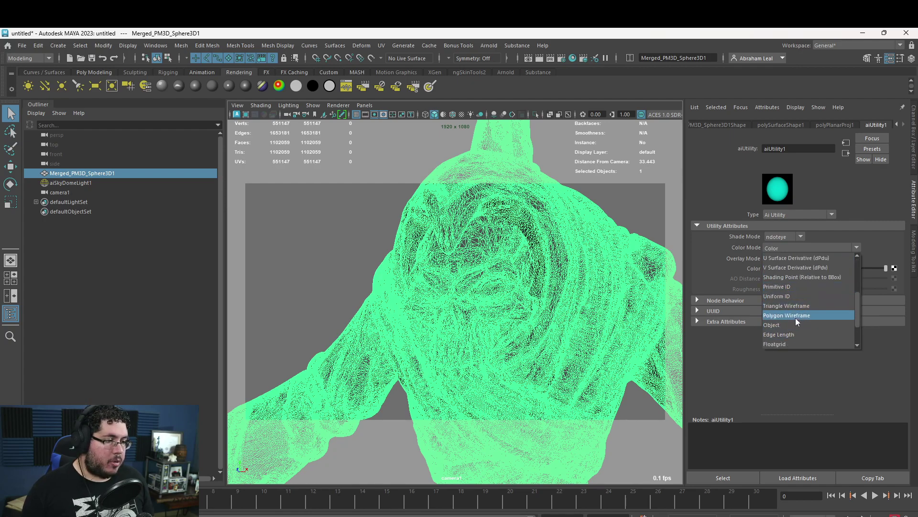
pyautogui.scroll(-1, 793, 324)
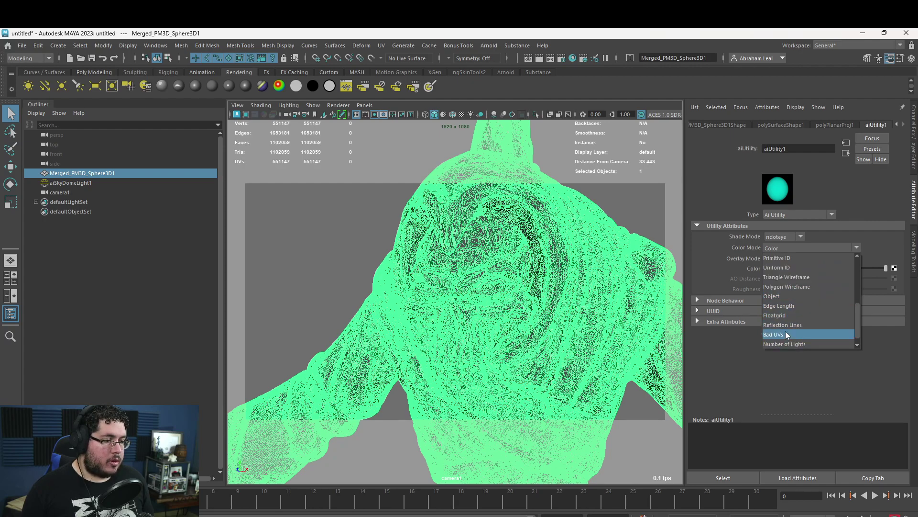
pyautogui.scroll(-1, 792, 325)
pyautogui.click(787, 342)
pyautogui.hotkey('alt', 'Tab')
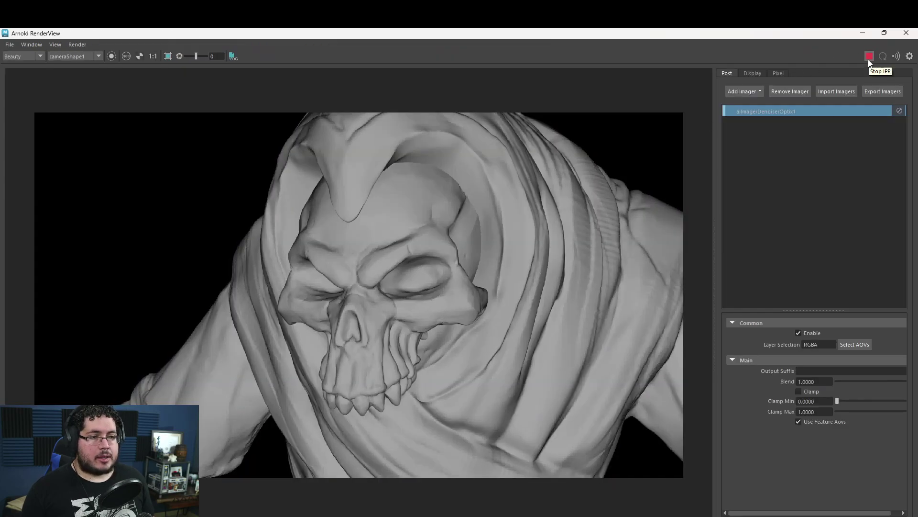
# Set the aiUtility material's Color Mode to Uniform ID.
pyautogui.click(866, 34)
pyautogui.click(796, 261)
pyautogui.click(798, 261)
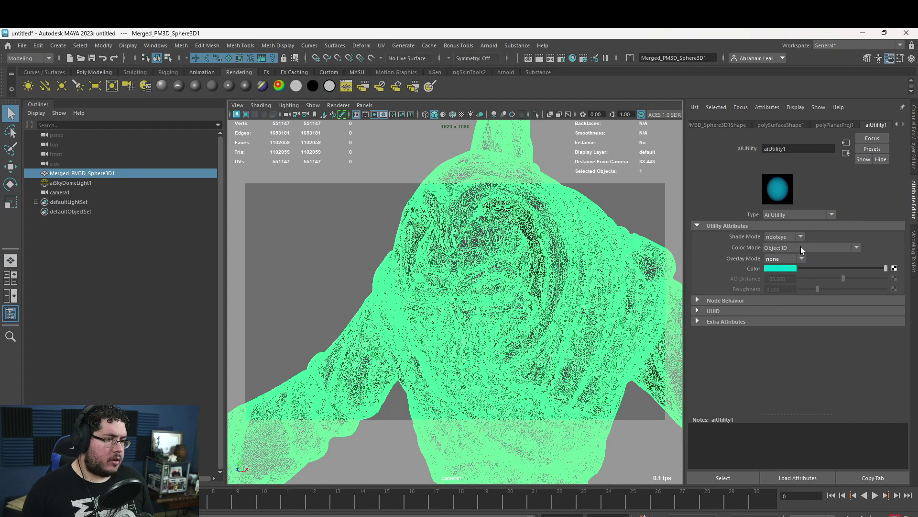
pyautogui.click(800, 246)
pyautogui.scroll(3, 788, 307)
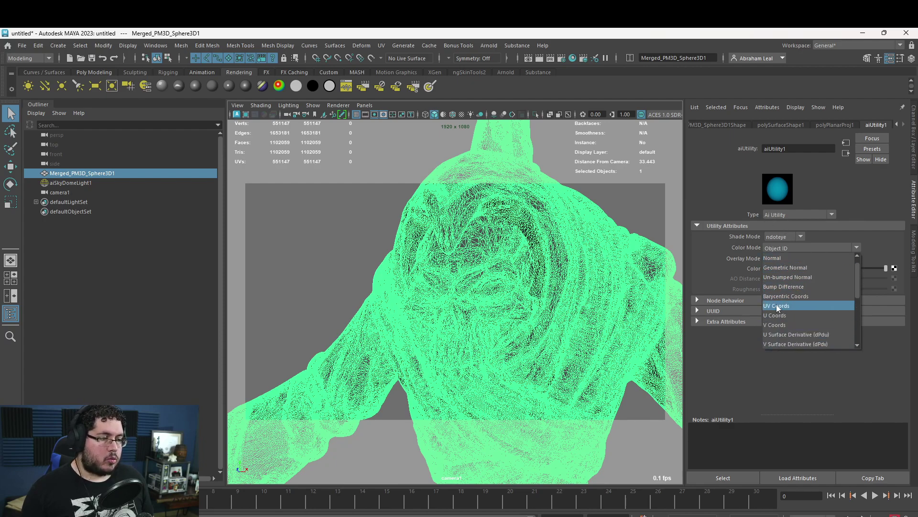
pyautogui.scroll(-2, 779, 304)
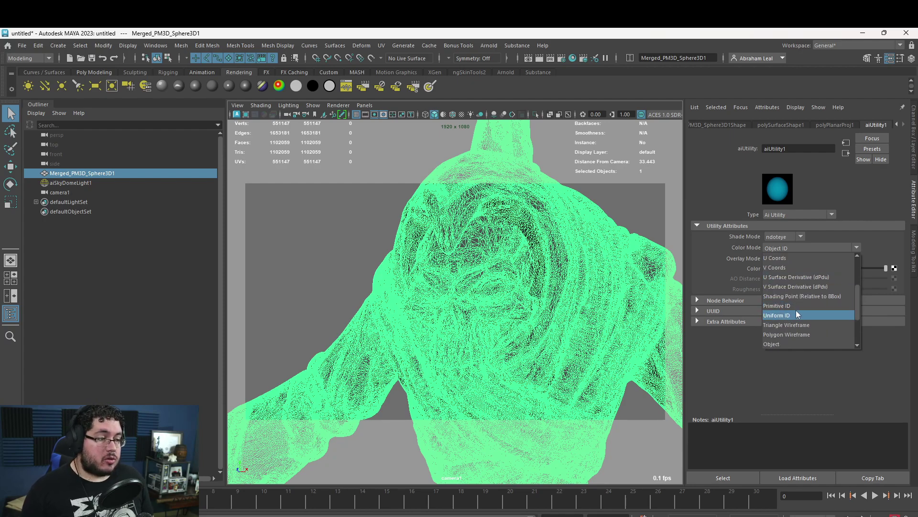
pyautogui.click(784, 315)
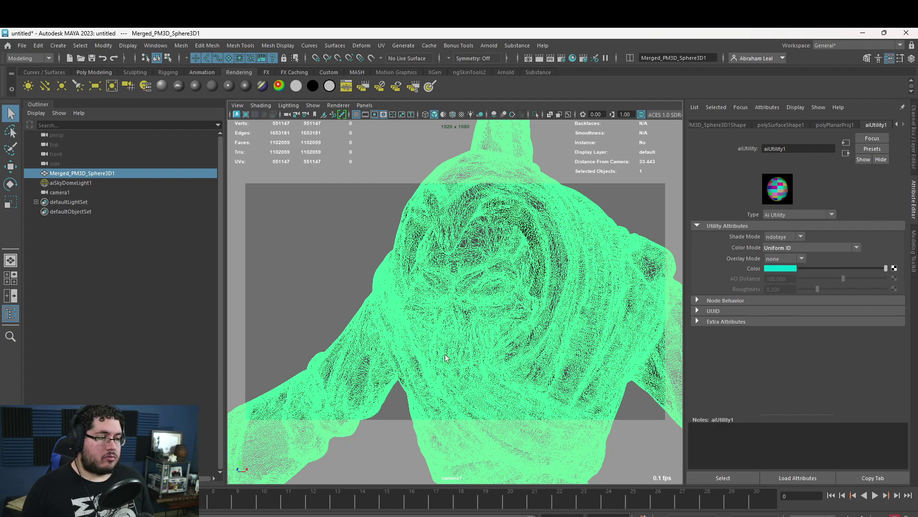
# Render the reaper with the Uniform ID colors and inspect the polygons on the skull's forehead and eye sockets.
pyautogui.hotkey('alt', 'Tab')
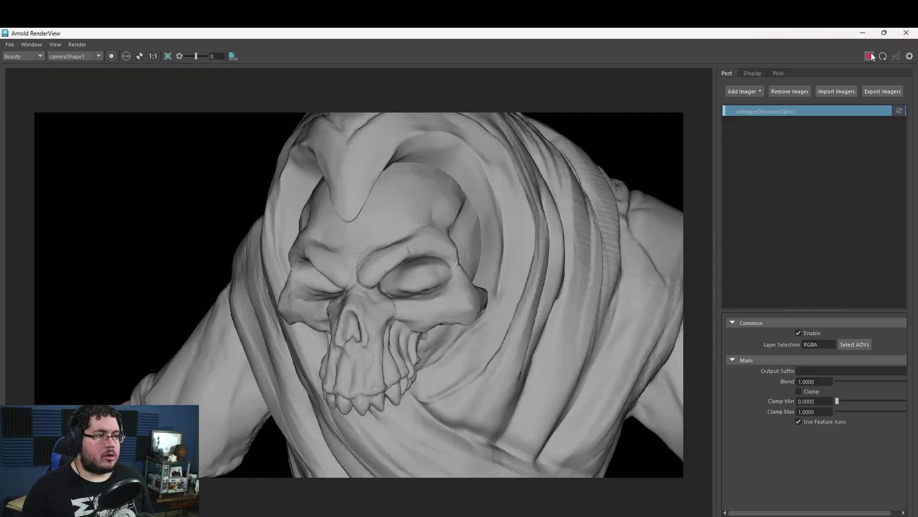
pyautogui.click(870, 56)
pyautogui.scroll(3, 389, 234)
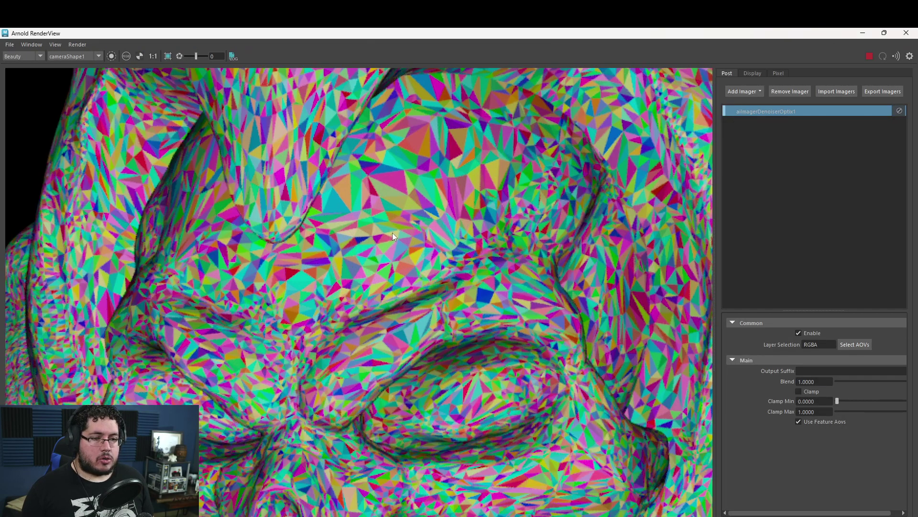
pyautogui.scroll(-2, 393, 232)
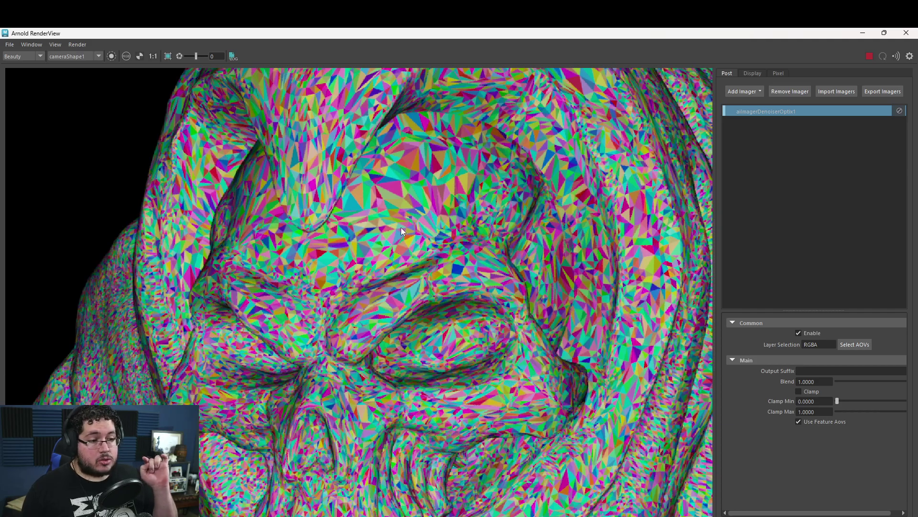
# Save the full Uniform ID render of the reaper as an image named IdFace.
pyautogui.scroll(-2, 391, 214)
pyautogui.scroll(-2, 392, 214)
pyautogui.scroll(2, 440, 251)
pyautogui.scroll(-2, 440, 250)
pyautogui.click(9, 45)
pyautogui.click(33, 63)
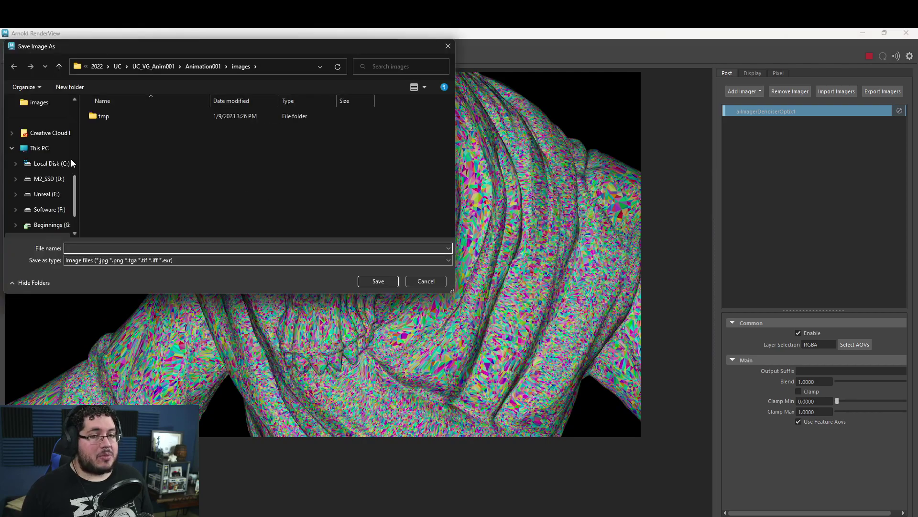
pyautogui.scroll(5, 71, 159)
pyautogui.scroll(1, 24, 168)
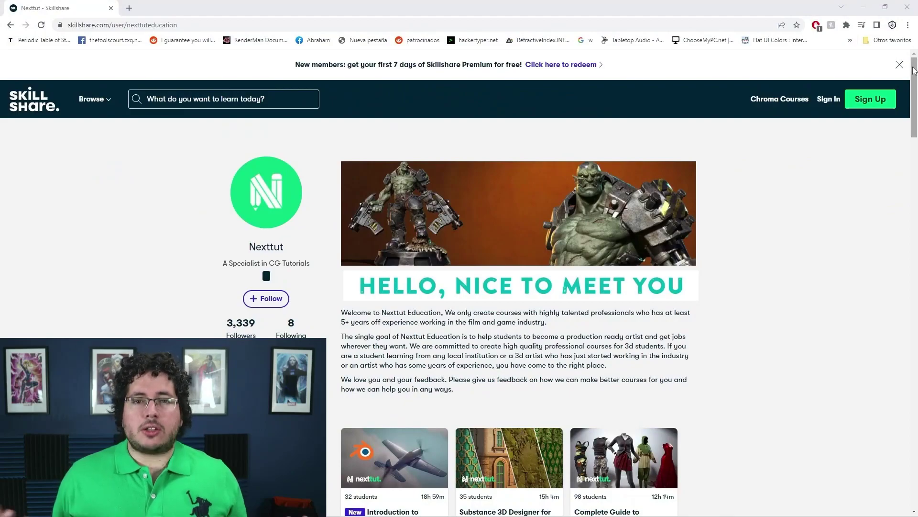
pyautogui.moveTo(913, 71); pyautogui.dragTo(914, 119)
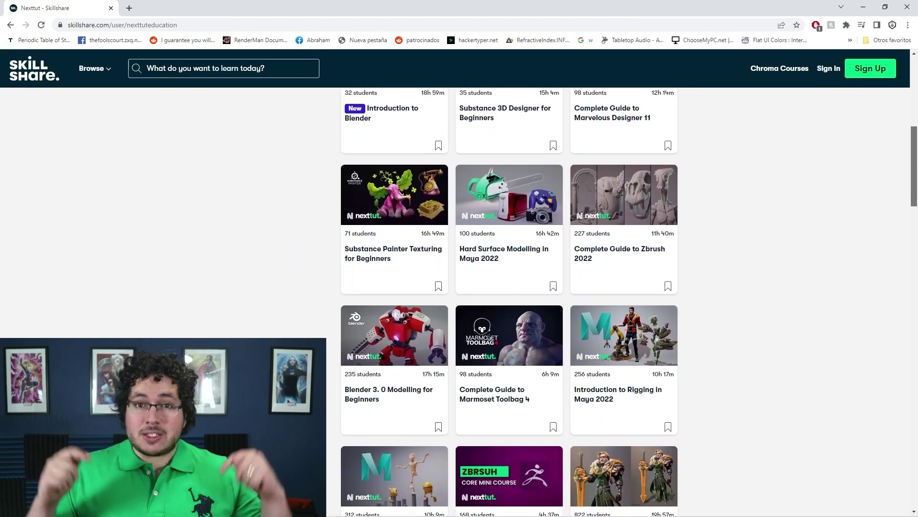
pyautogui.moveTo(914, 161); pyautogui.dragTo(889, 273)
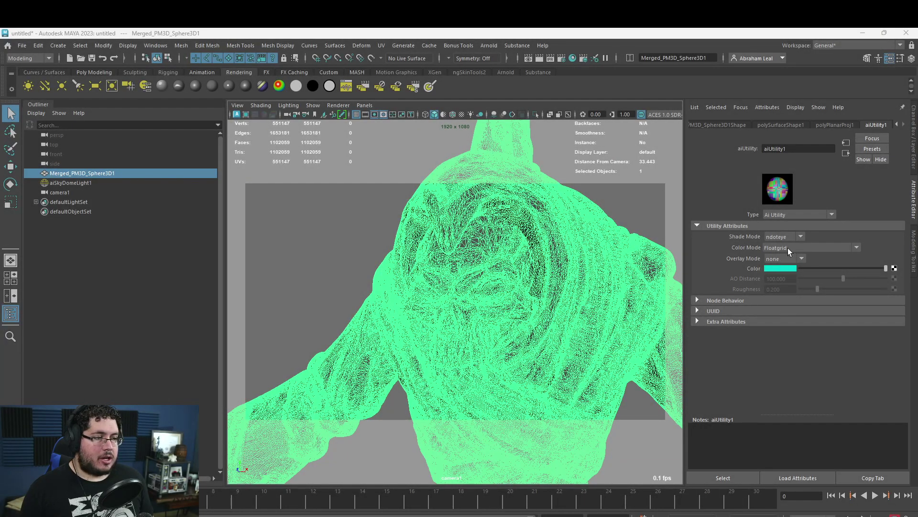
# Launch Photoshop and create a new 1920 x 1080 px document at 72 ppi.
pyautogui.click(787, 248)
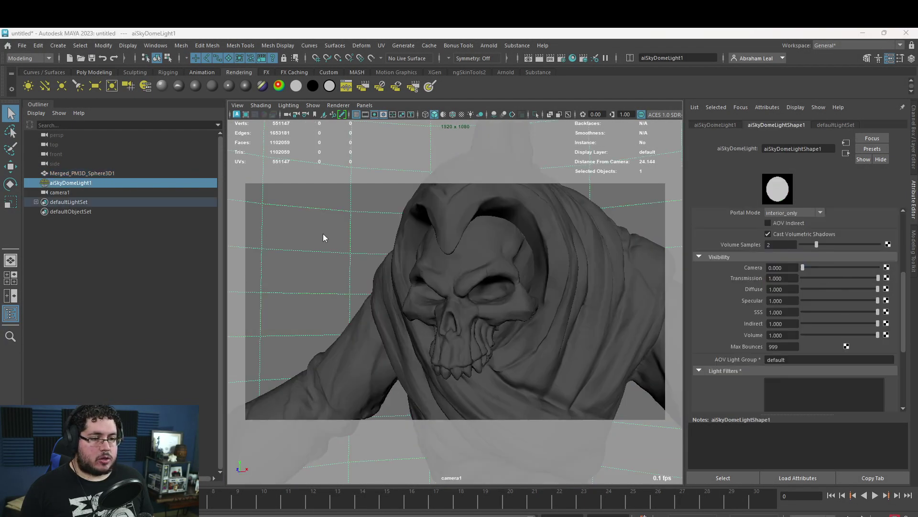
pyautogui.press('super')
pyautogui.write('photo')
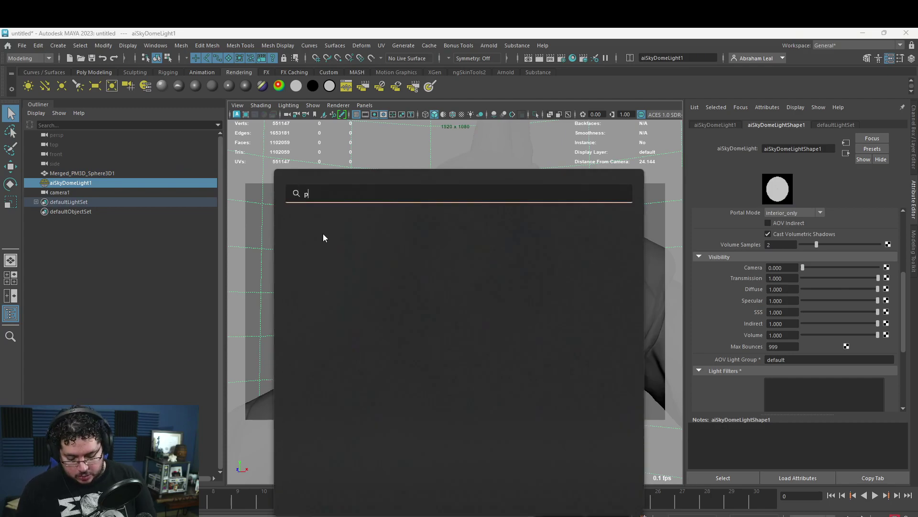
pyautogui.press('Return')
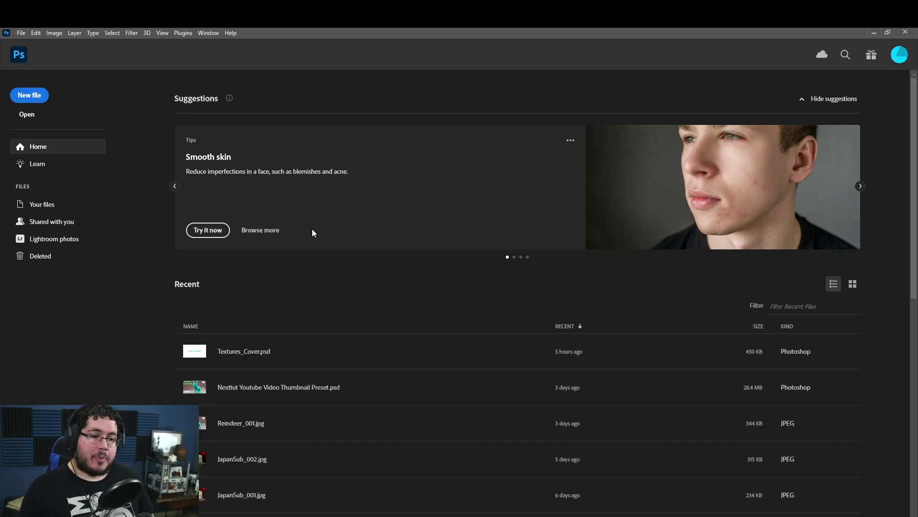
pyautogui.click(42, 93)
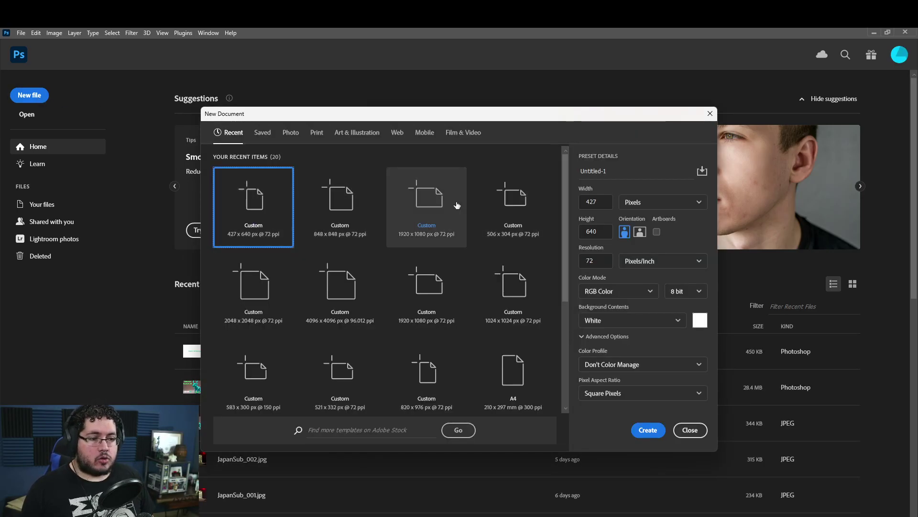
pyautogui.click(445, 203)
pyautogui.click(648, 429)
# Place the saved AO, Color, IdFace and Normal renders into the document as full-canvas layers.
pyautogui.press('super')
pyautogui.click(402, 514)
pyautogui.moveTo(219, 29); pyautogui.dragTo(917, 125)
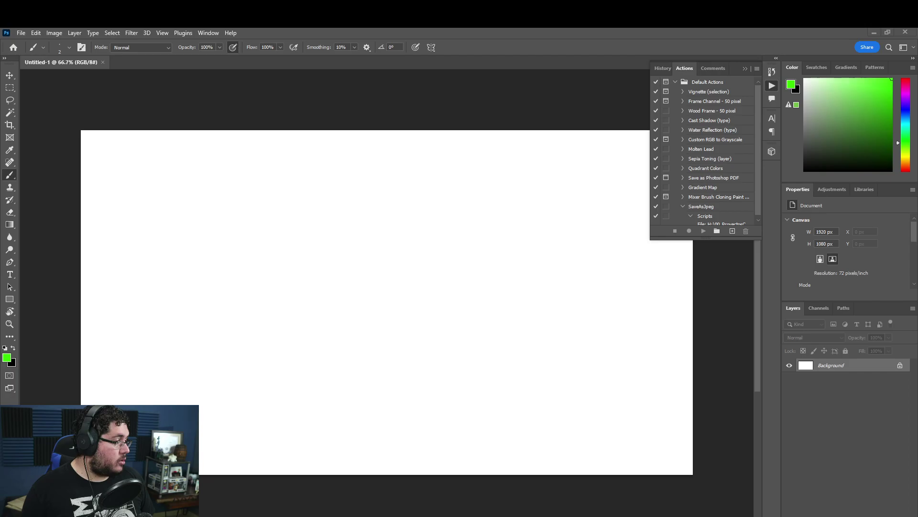
pyautogui.moveTo(837, 365); pyautogui.dragTo(431, 158)
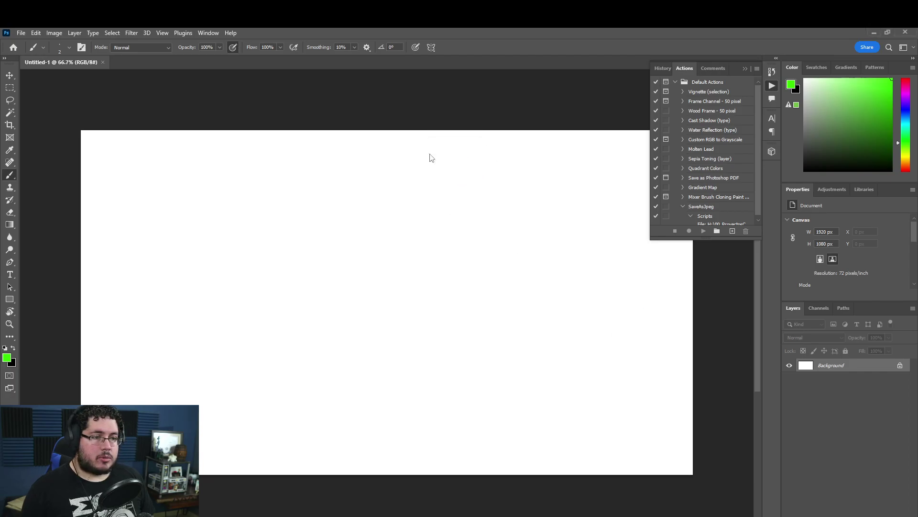
pyautogui.press('Return')
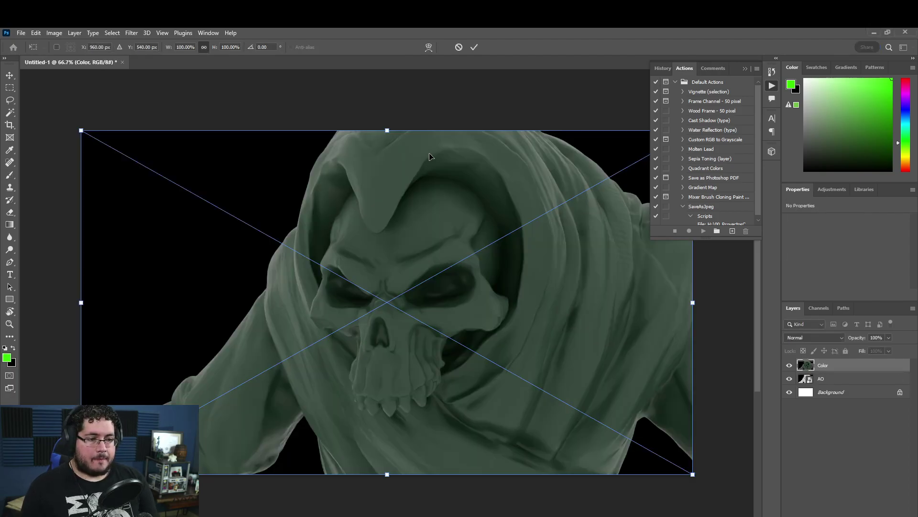
pyautogui.press('Return')
pyautogui.press('Return')
pyautogui.press('Return')
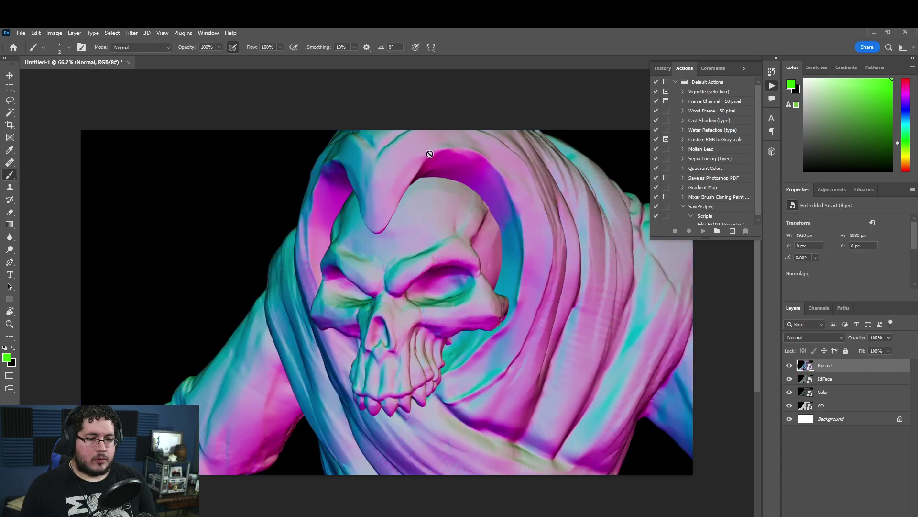
# Rasterize the Normal, IdFace, Color and AO smart object layers.
pyautogui.keyDown('shift'); pyautogui.click(832, 404); pyautogui.keyUp('shift')
pyautogui.rightClick(836, 403)
pyautogui.click(757, 307)
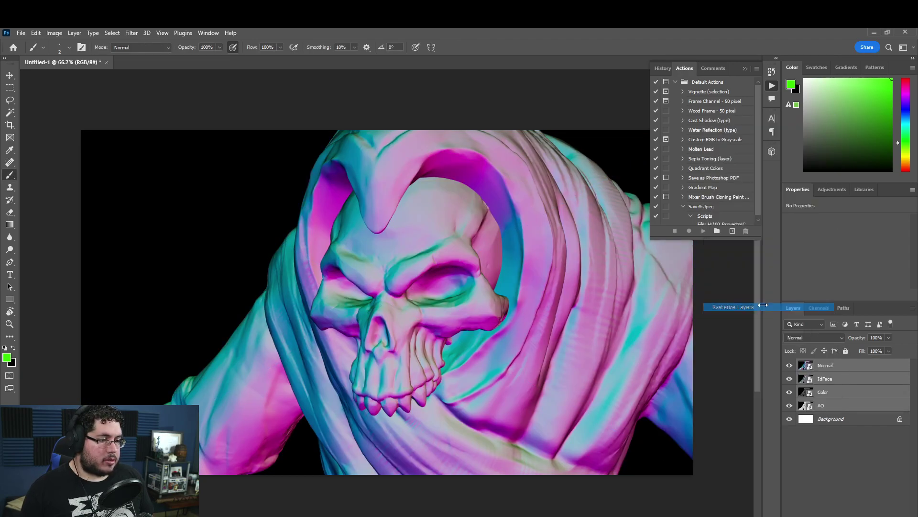
pyautogui.click(843, 444)
# Mask the Normal layer to a full-height vertical strip from the reaper's shoulder to the middle of the nose.
pyautogui.click(833, 366)
pyautogui.press('m')
pyautogui.moveTo(239, 117)
pyautogui.mouseDown()
pyautogui.moveTo(360, 492)
pyautogui.moveTo(379, 492)
pyautogui.moveTo(345, 507)
pyautogui.moveTo(365, 506)
pyautogui.mouseUp()
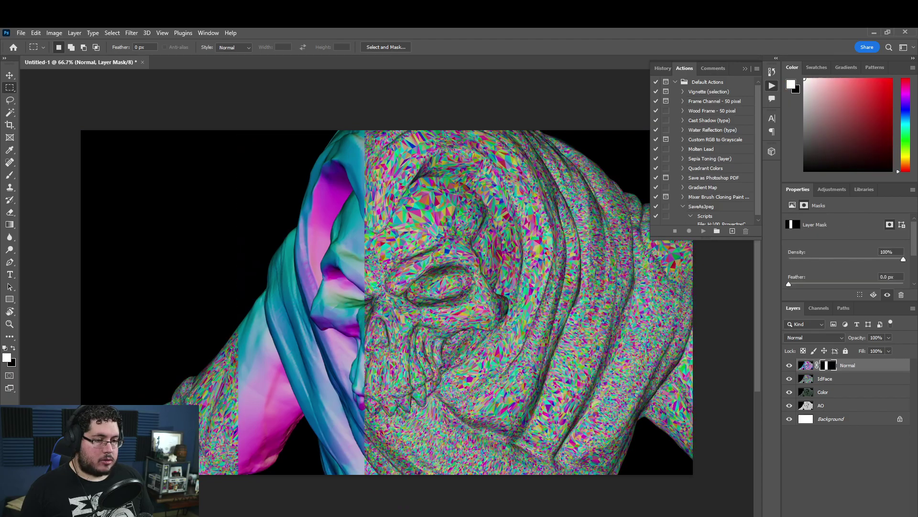
# Mask the IdFace layer to a full-height strip about 402 px wide, directly beside the Normal strip.
pyautogui.click(824, 380)
pyautogui.moveTo(493, 107); pyautogui.dragTo(365, 502)
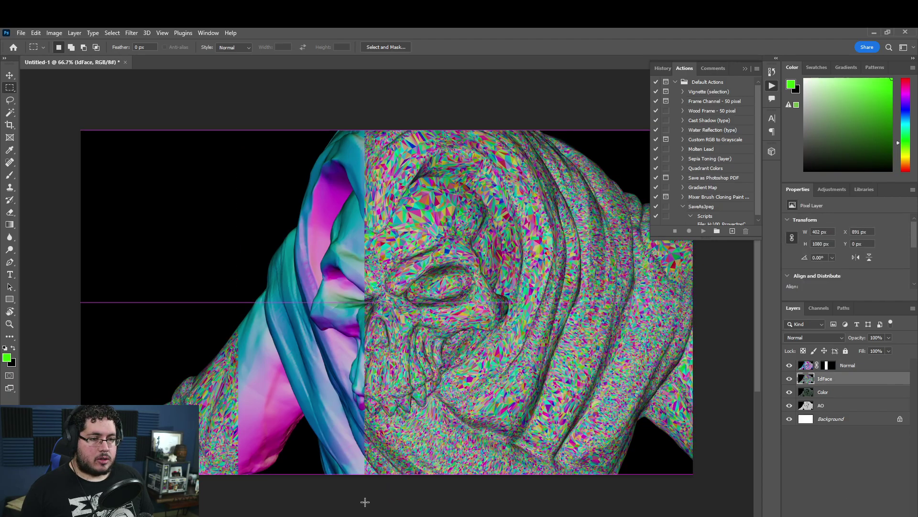
pyautogui.click(833, 516)
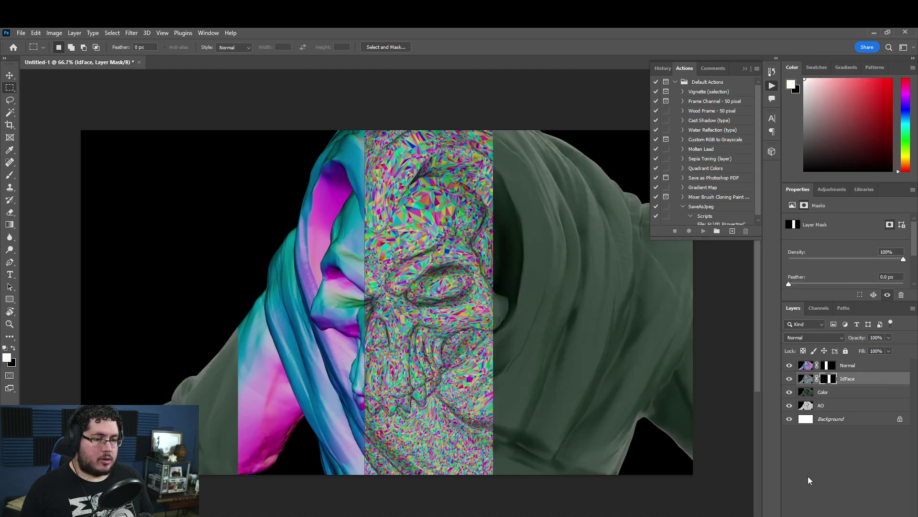
# Mask the Color layer to a full-height strip about 311 px wide along the canvas's right edge.
pyautogui.click(844, 406)
pyautogui.click(836, 393)
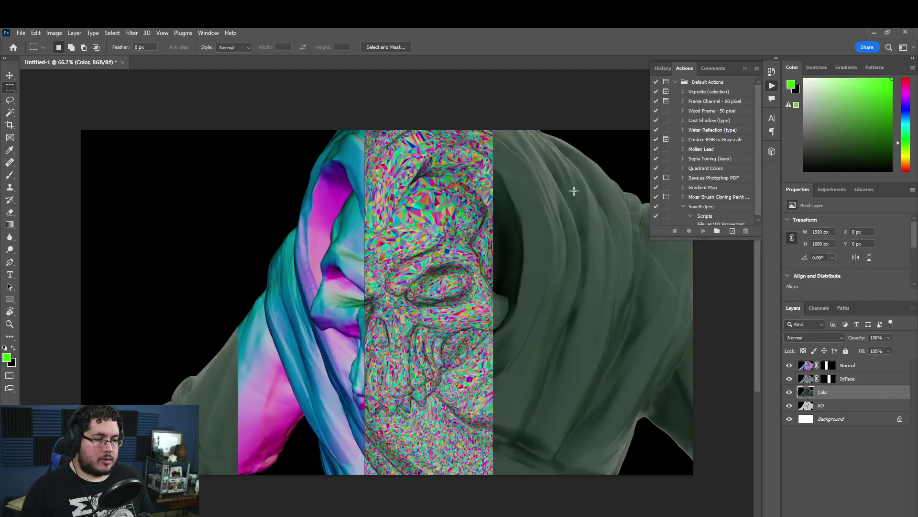
pyautogui.moveTo(577, 201); pyautogui.dragTo(501, 189)
pyautogui.moveTo(621, 115); pyautogui.dragTo(561, 474)
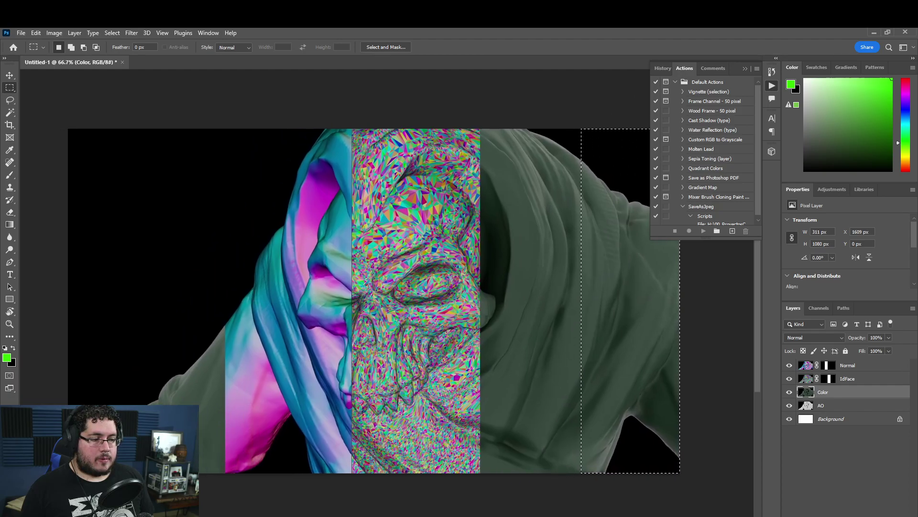
pyautogui.click(834, 515)
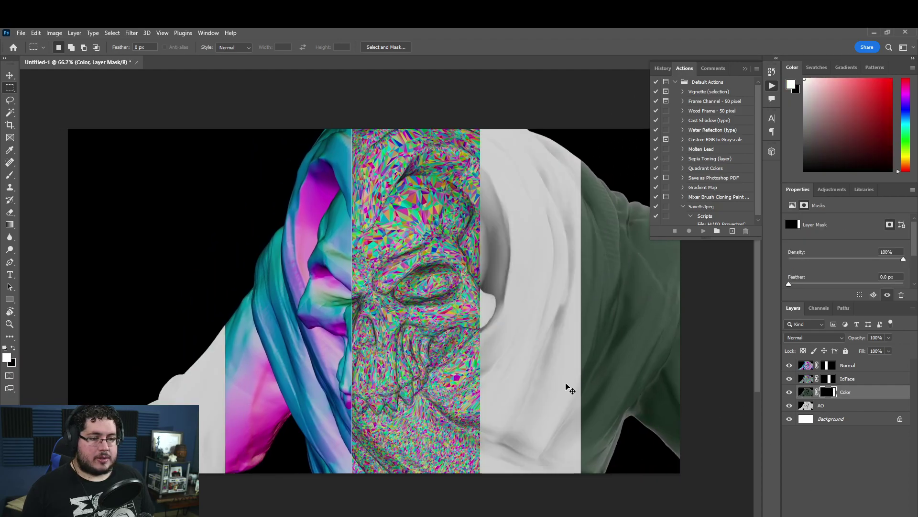
pyautogui.keyDown('alt'); pyautogui.scroll(-4, 431, 295); pyautogui.keyUp('alt')
pyautogui.keyDown('alt'); pyautogui.scroll(6, 444, 301); pyautogui.keyUp('alt')
pyautogui.keyDown('alt'); pyautogui.scroll(-3, 447, 305); pyautogui.keyUp('alt')
pyautogui.keyDown('alt'); pyautogui.scroll(2, 446, 305); pyautogui.keyUp('alt')
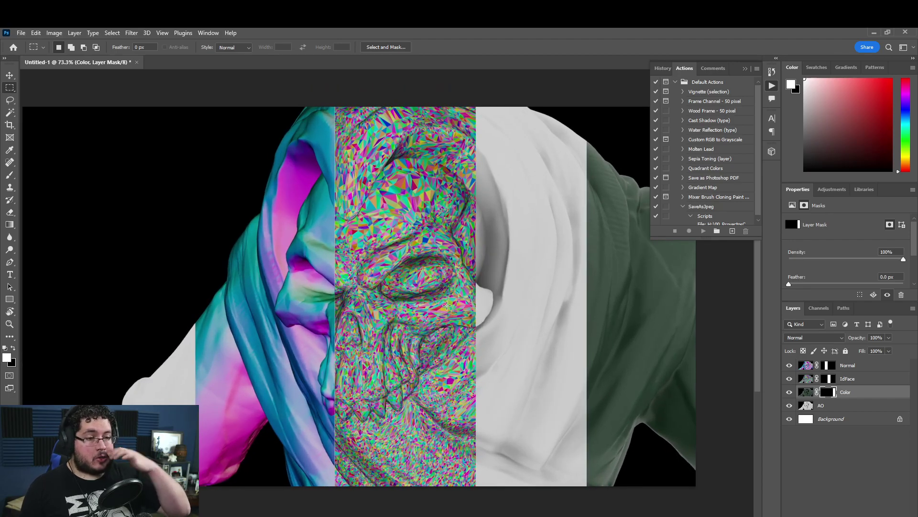